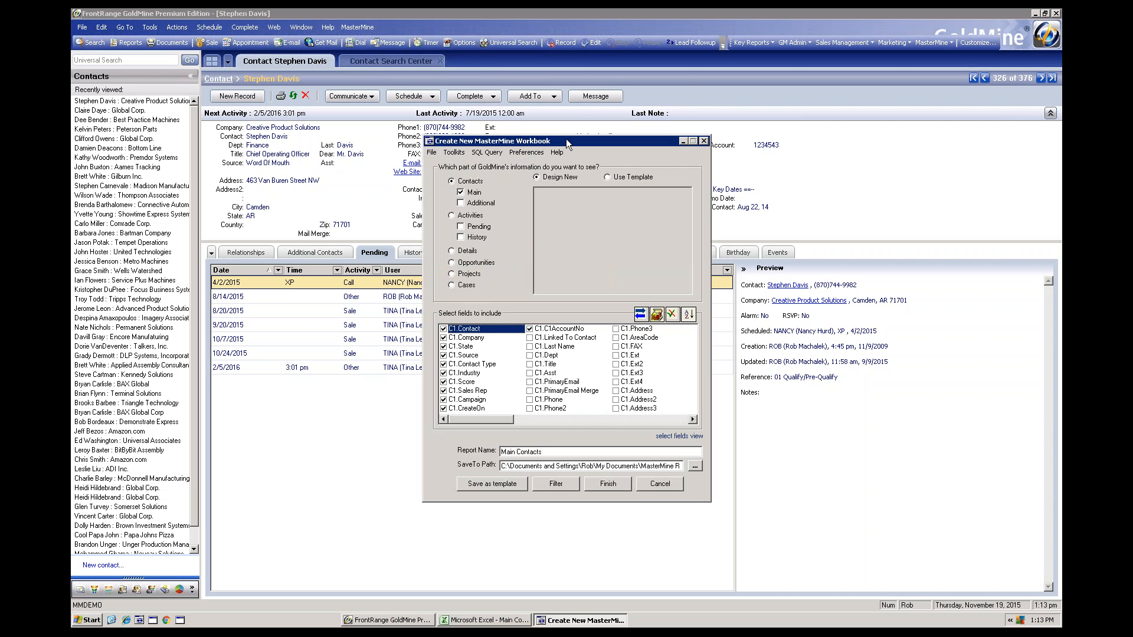
Sort the new workbook's field list alphabetically, include the C2.NWAccount field, and cancel the workbook creation
{"action": "left_click_drag", "start_coordinate": [566, 142], "coordinate": [439, 237]}
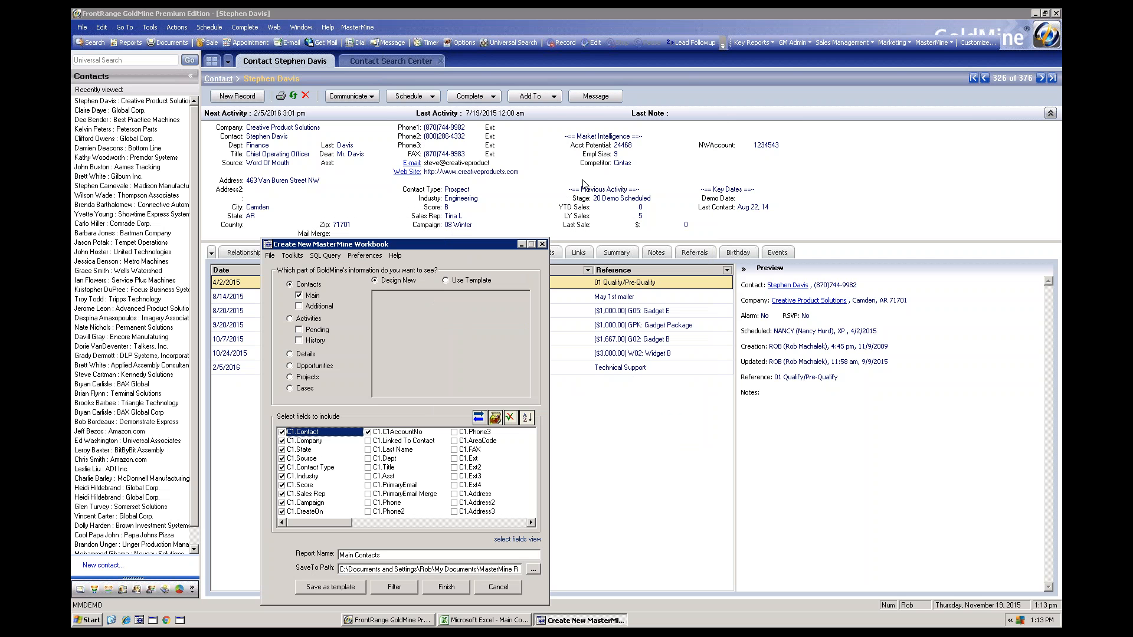
{"action": "left_click", "coordinate": [722, 149]}
{"action": "left_click_drag", "start_coordinate": [303, 524], "coordinate": [484, 526]}
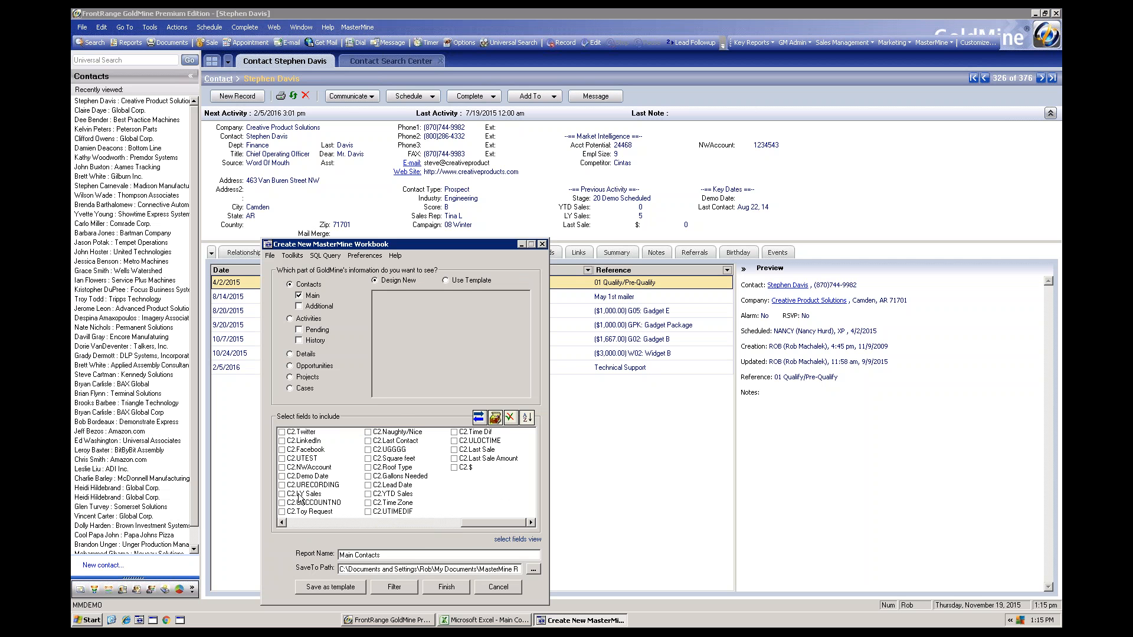
{"action": "left_click", "coordinate": [308, 469]}
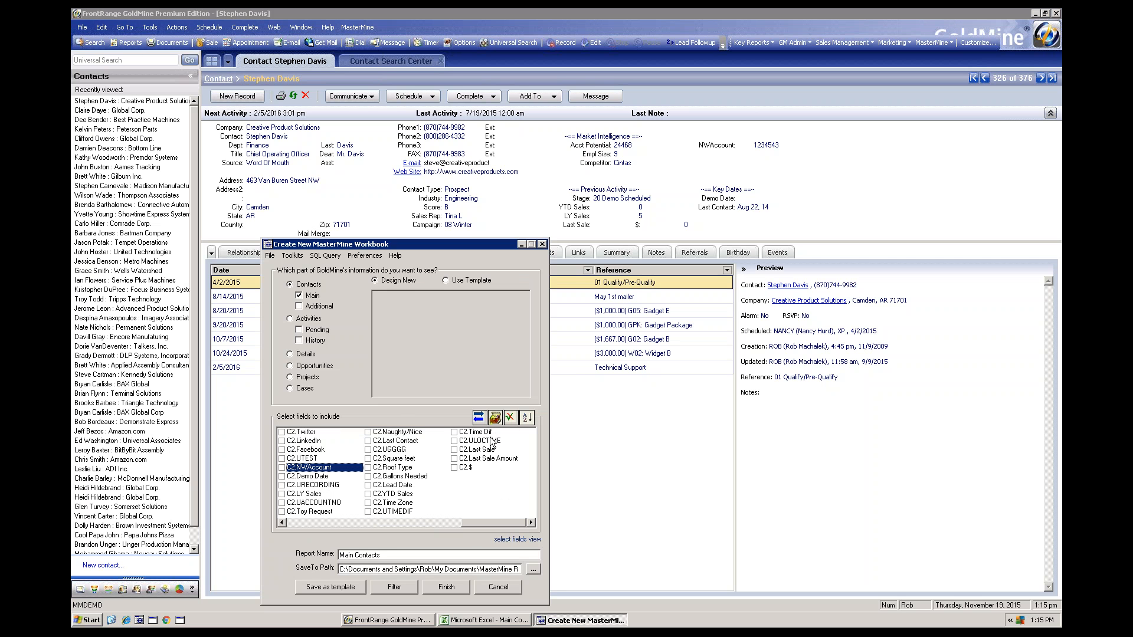
{"action": "left_click", "coordinate": [526, 419]}
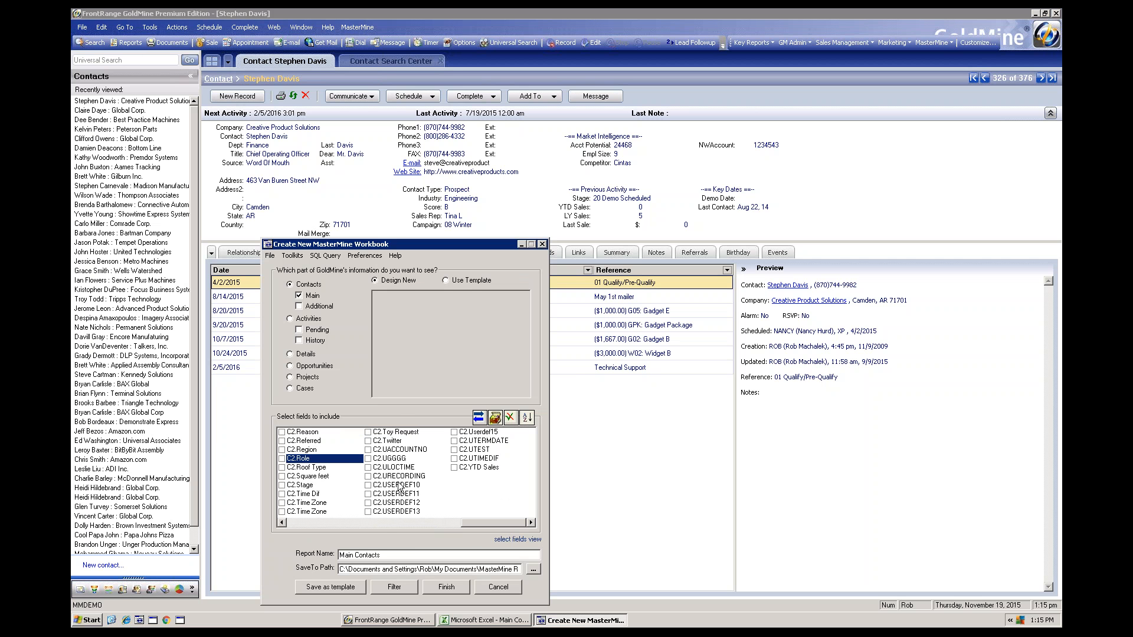
{"action": "left_click", "coordinate": [381, 523]}
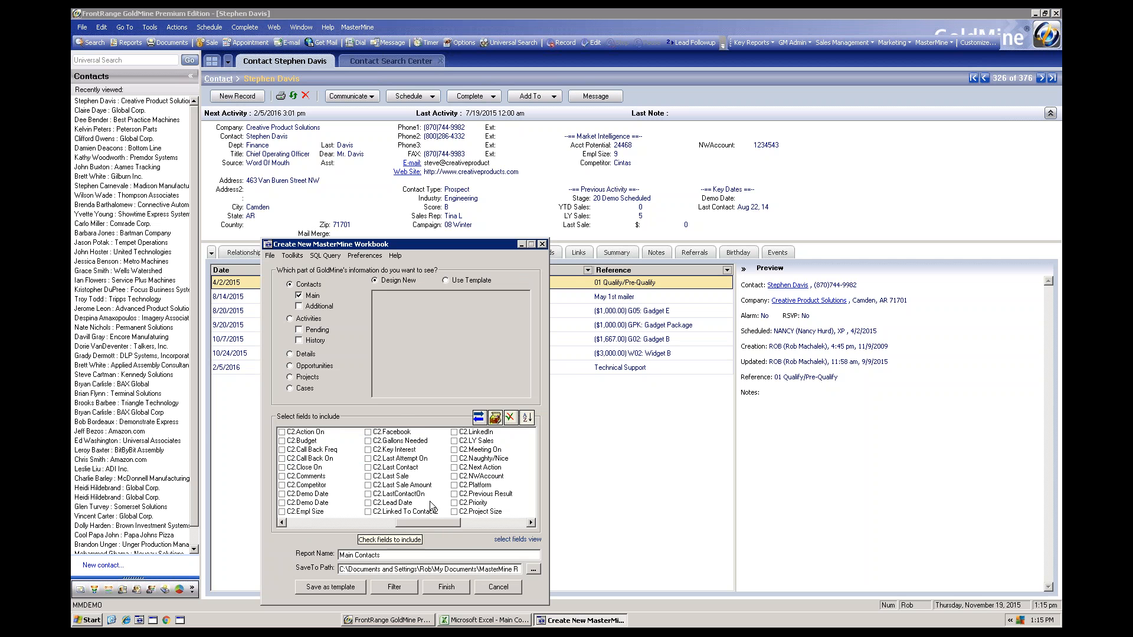
{"action": "left_click", "coordinate": [455, 477]}
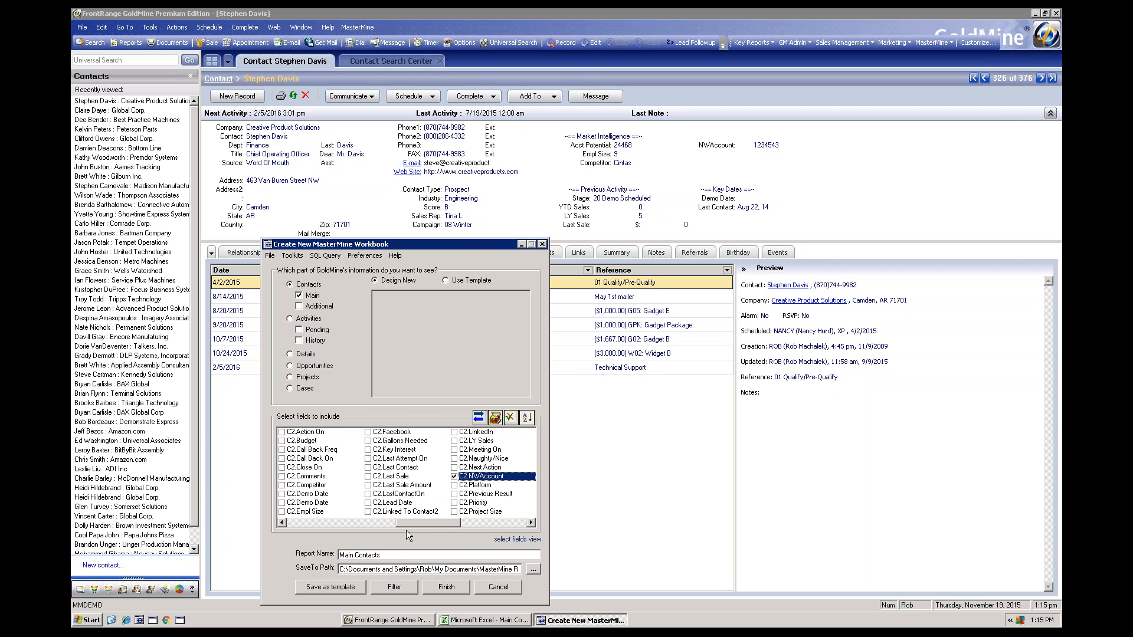
{"action": "left_click", "coordinate": [507, 588]}
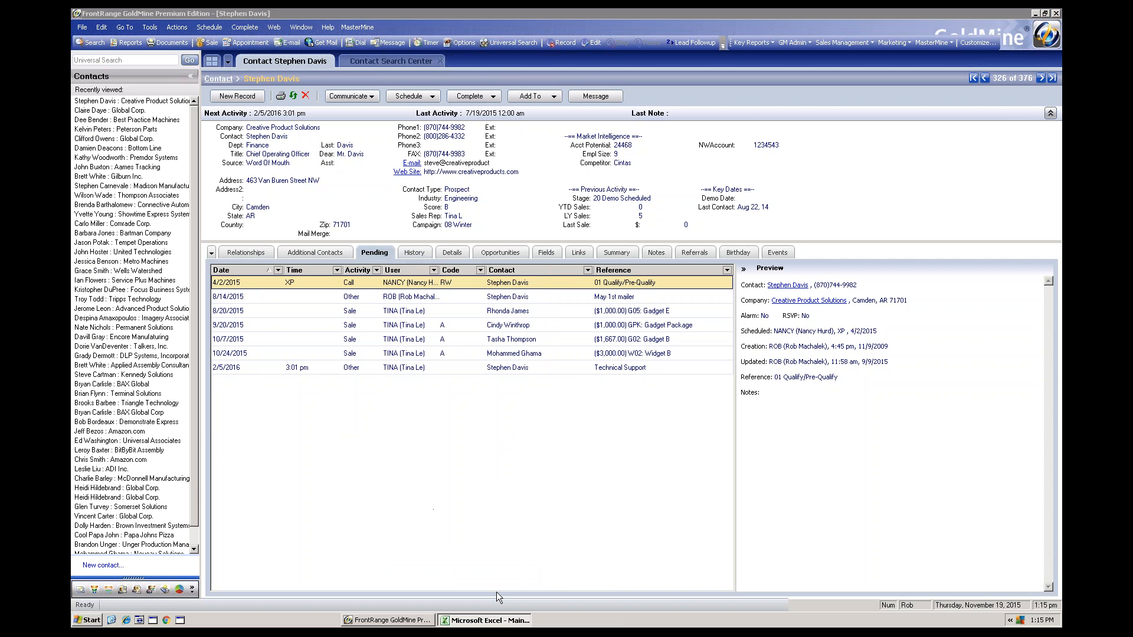
Switch to the Main Contacts workbook in Excel and move NWAccount from the pivot table's row labels to its report filter
{"action": "left_click", "coordinate": [485, 620]}
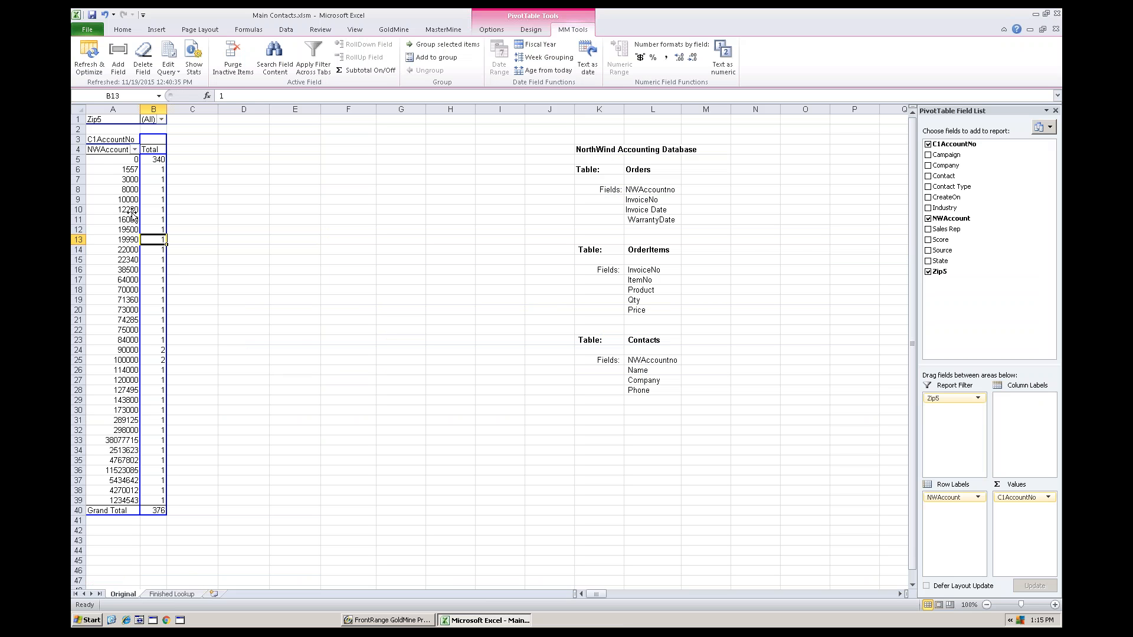
{"action": "left_click_drag", "start_coordinate": [114, 152], "coordinate": [116, 133]}
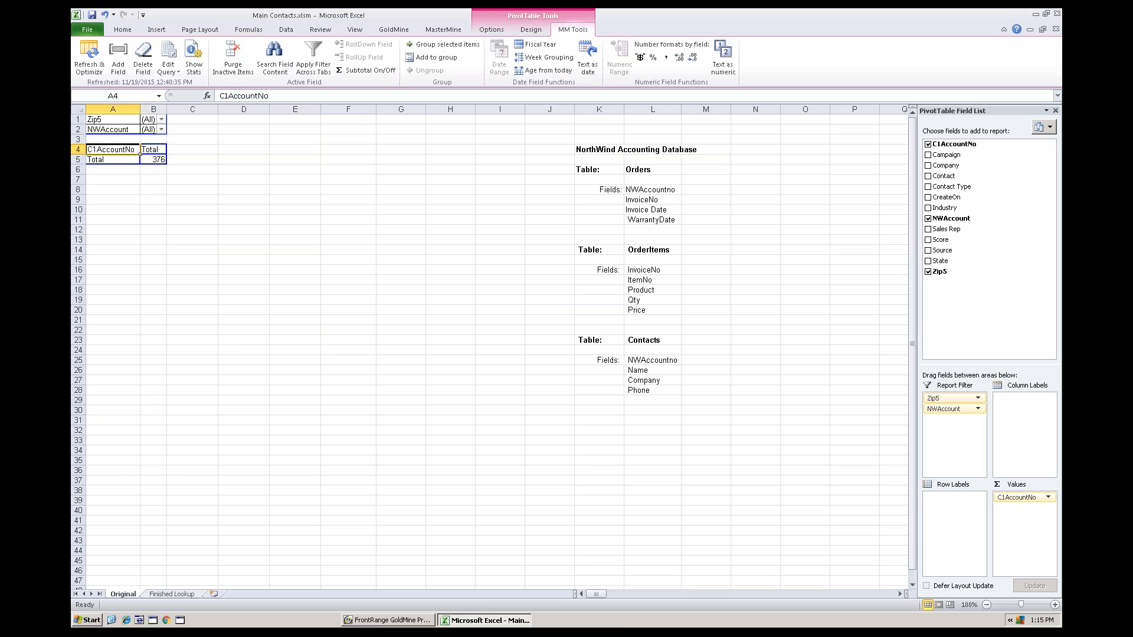
{"action": "left_click", "coordinate": [157, 160]}
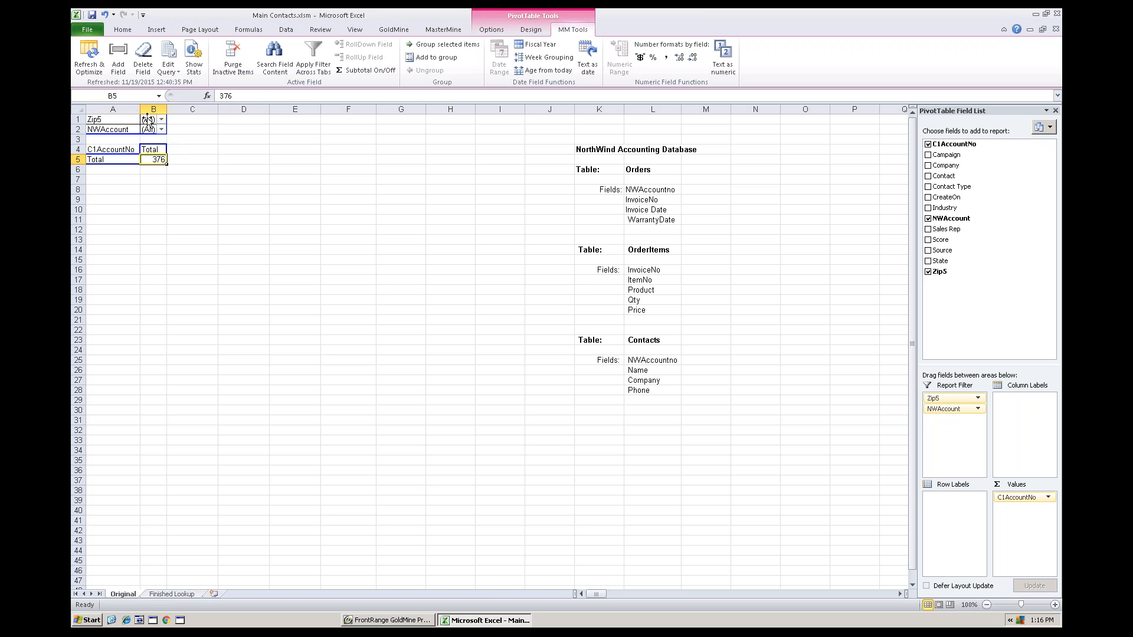
Open the pivot table's SQL query for editing and comment out its existing FROM line with --
{"action": "left_click", "coordinate": [169, 53]}
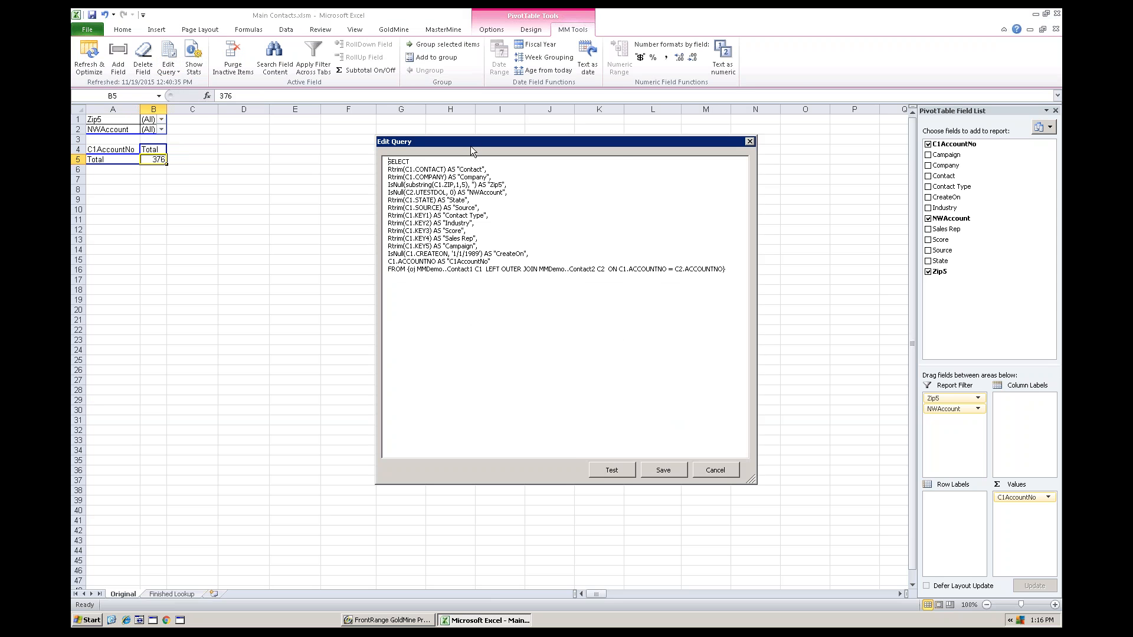
{"action": "left_click_drag", "start_coordinate": [470, 141], "coordinate": [288, 125]}
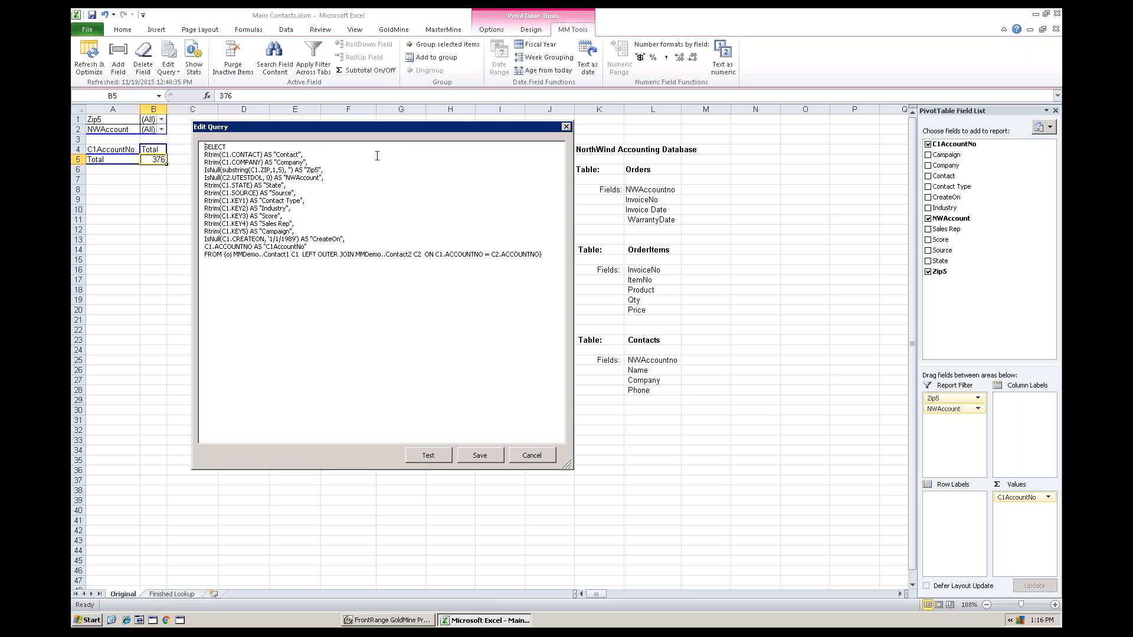
{"action": "left_click_drag", "start_coordinate": [391, 128], "coordinate": [315, 126]}
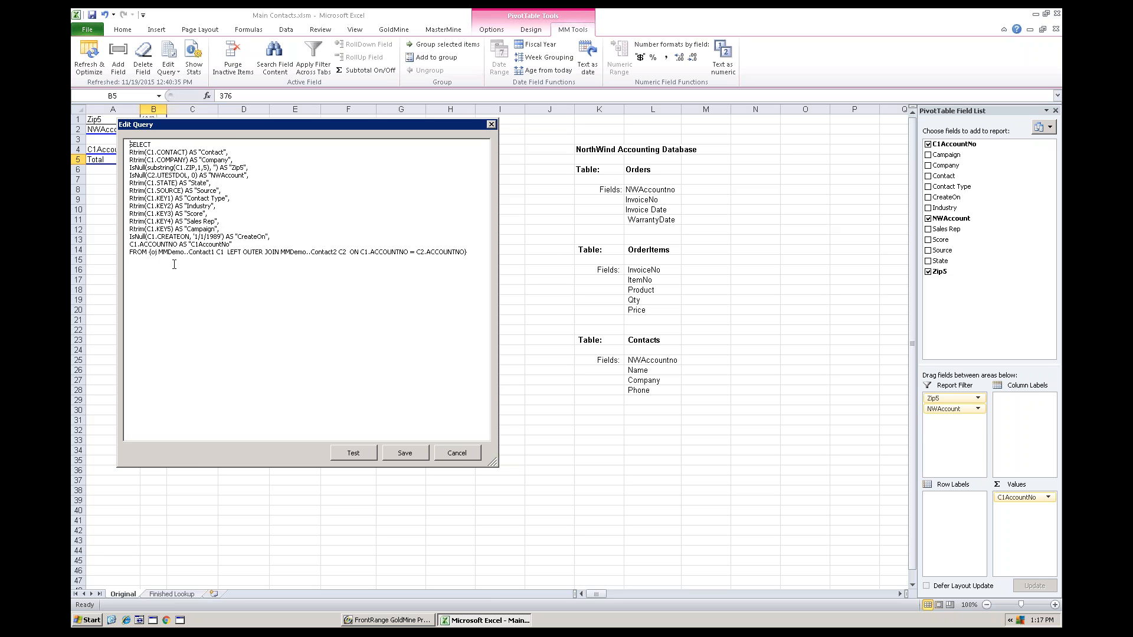
{"action": "left_click", "coordinate": [130, 252]}
{"action": "type", "text": "--"}
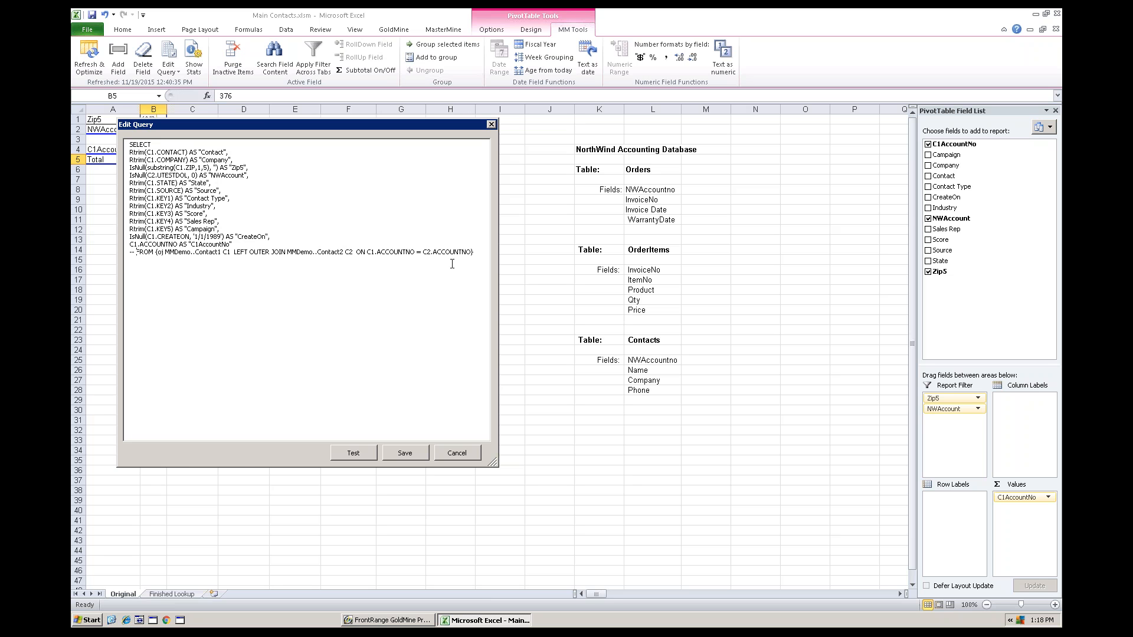
Write a FROM clause on NorthWind.dbo.OrderItems OI with an inner join to NorthWind..Orders NO on NO.NWAccountno = OI.NWAccountno
{"action": "left_click", "coordinate": [477, 252]}
{"action": "type", "text": "ROM"}
{"action": "type", "text": "NorthW"}
{"action": "type", "text": "dbo."}
{"action": "type", "text": "Order"}
{"action": "type", "text": "Item"}
{"action": "type", "text": "s "}
{"action": "type", "text": "OI"}
{"action": "type", "text": "in"}
{"action": "type", "text": "ner join "}
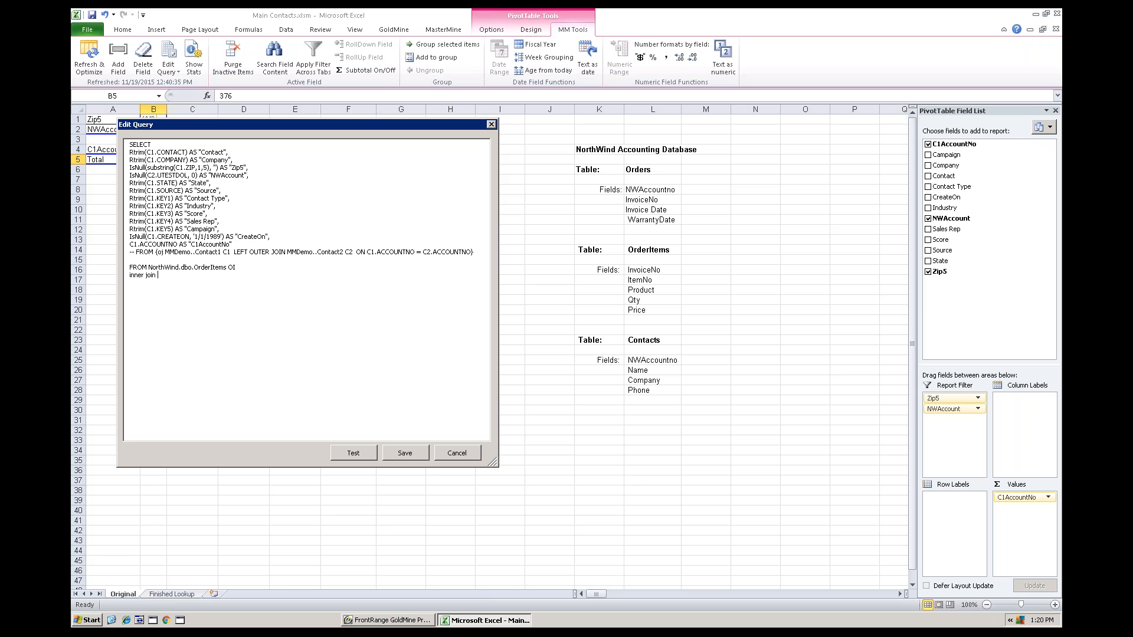
{"action": "type", "text": "NorthWind..Orders NO on (NO.NWAccountno = OI.NWAccountno"}
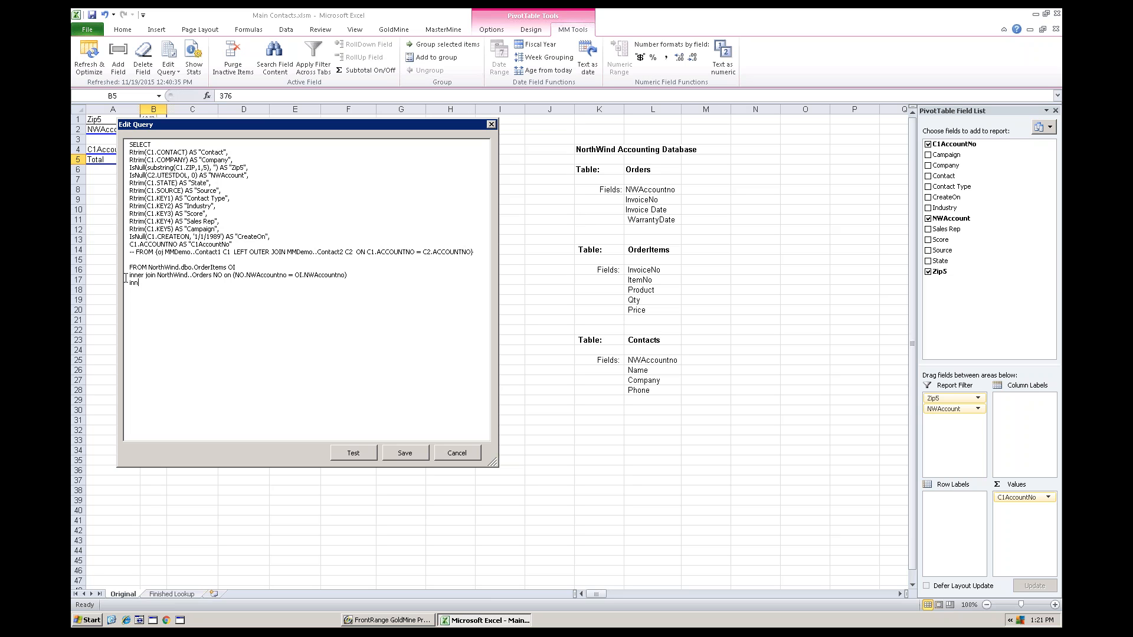
Replace the drafted joins with a FROM clause linking NorthWind OrderItems, Orders and Contacts to MMDemo Contact2 and Contact1
{"action": "left_click_drag", "start_coordinate": [144, 283], "coordinate": [118, 266]}
{"action": "type", "text": "FROM NorthWind..OrderItems OI Inner join NorthWind..Orders O on (O.NWAccountno=OI.Accountno) Inner join NorthWind..Contacts NC on (NC.NWACCOUNTNO=O.ACCOUNTNO) Left Outer Join MMDemo..Contact2 C2 on (C2.UNWAccountno = NC.NWAccountno) Inner Join MMDemo..Contact1 C1 on (C1.Accountno=C2.Accountno)"}
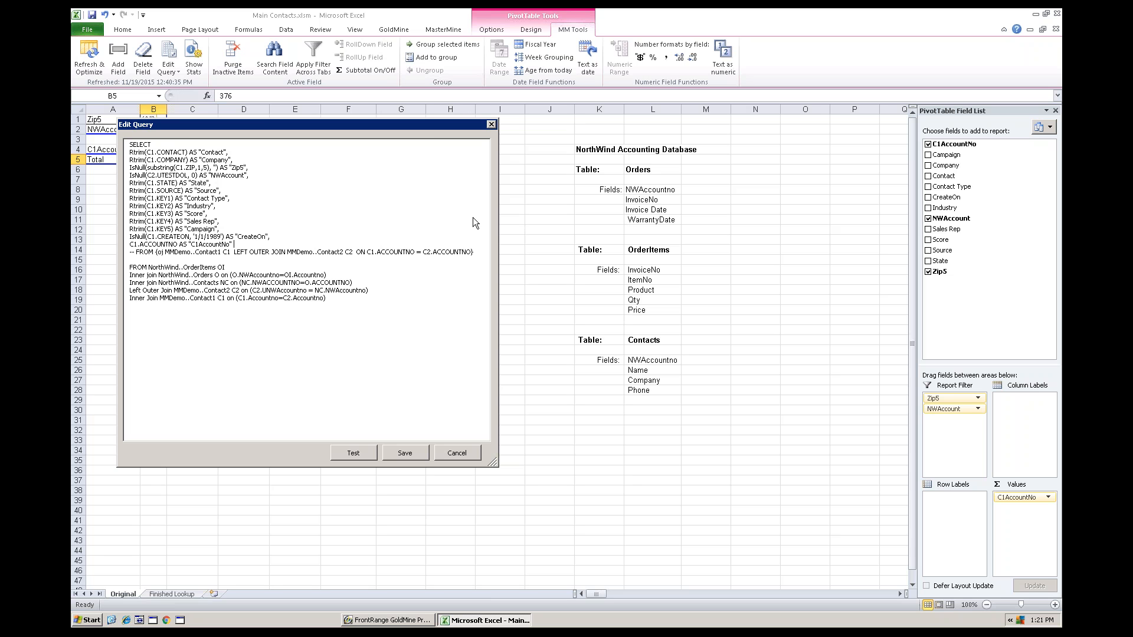
Add OI.ItemNo as "ItemNo", OI.Product as "Product" and OI.Price as "Price" to the SELECT list after C1AccountNo
{"action": "left_click", "coordinate": [235, 247]}
{"action": "left_click", "coordinate": [233, 244]}
{"action": "key", "text": "Return"}
{"action": "key", "text": "Return"}
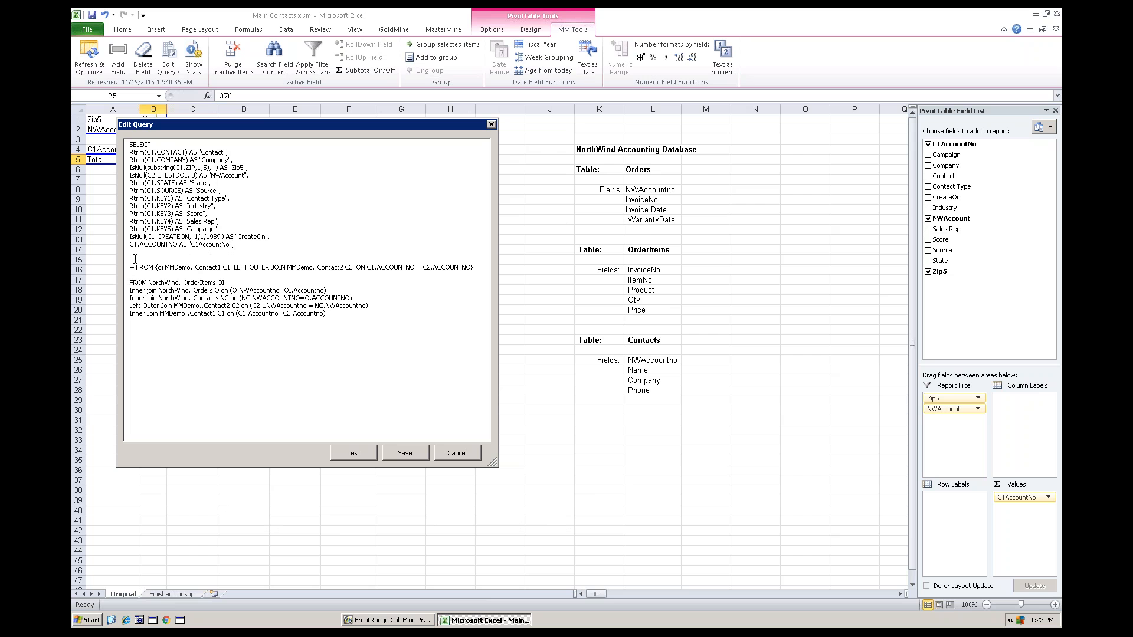
{"action": "type", "text": "OI.ItemNo as \"ItemNo\","}
{"action": "key", "text": "Return"}
{"action": "type", "text": "OI."}
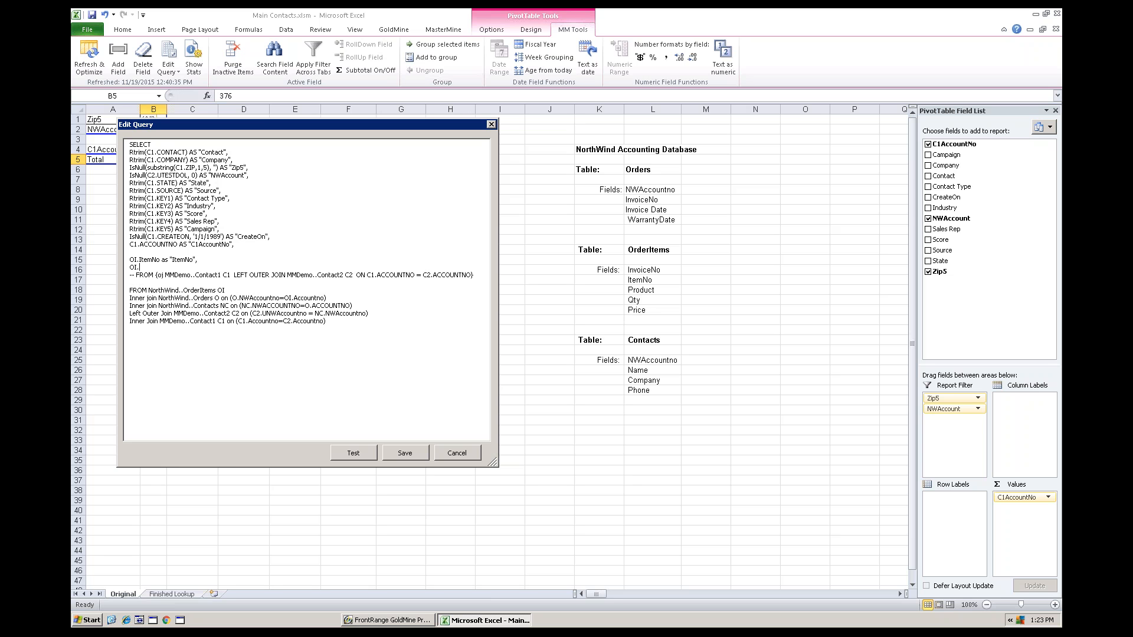
{"action": "type", "text": "Product as \"Product\","}
{"action": "key", "text": "Return"}
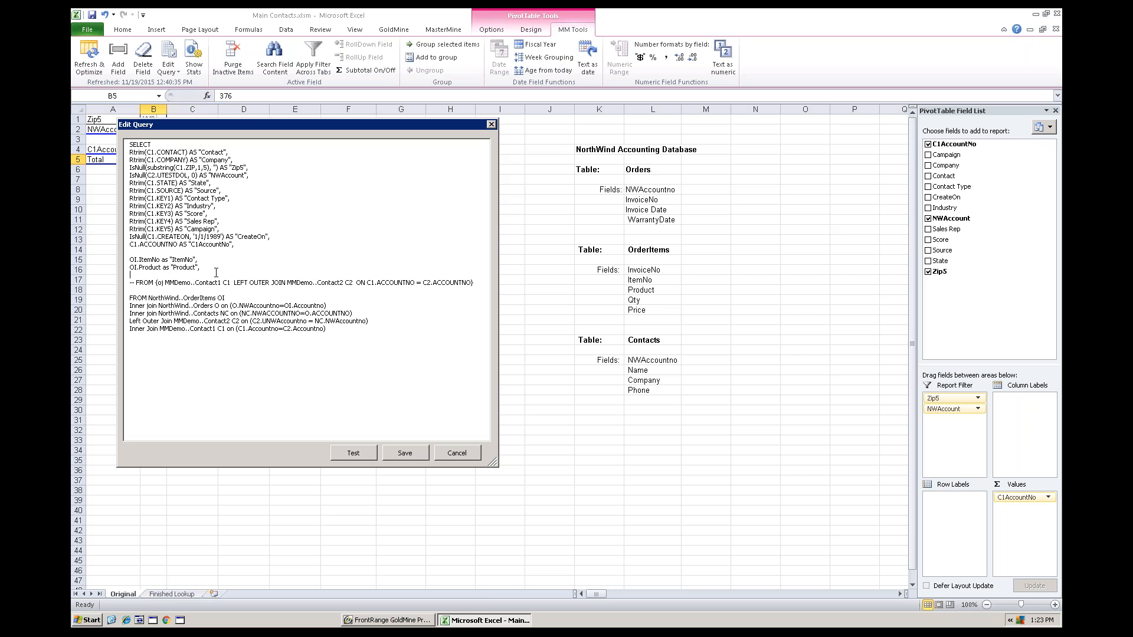
{"action": "type", "text": "OI.Pr"}
{"action": "type", "text": "ice as \"Price\","}
Leave a blank line after the Price column and add O.InvoiceDate as "Invoice Date" to the SELECT list
{"action": "key", "text": "Return"}
{"action": "key", "text": "Return"}
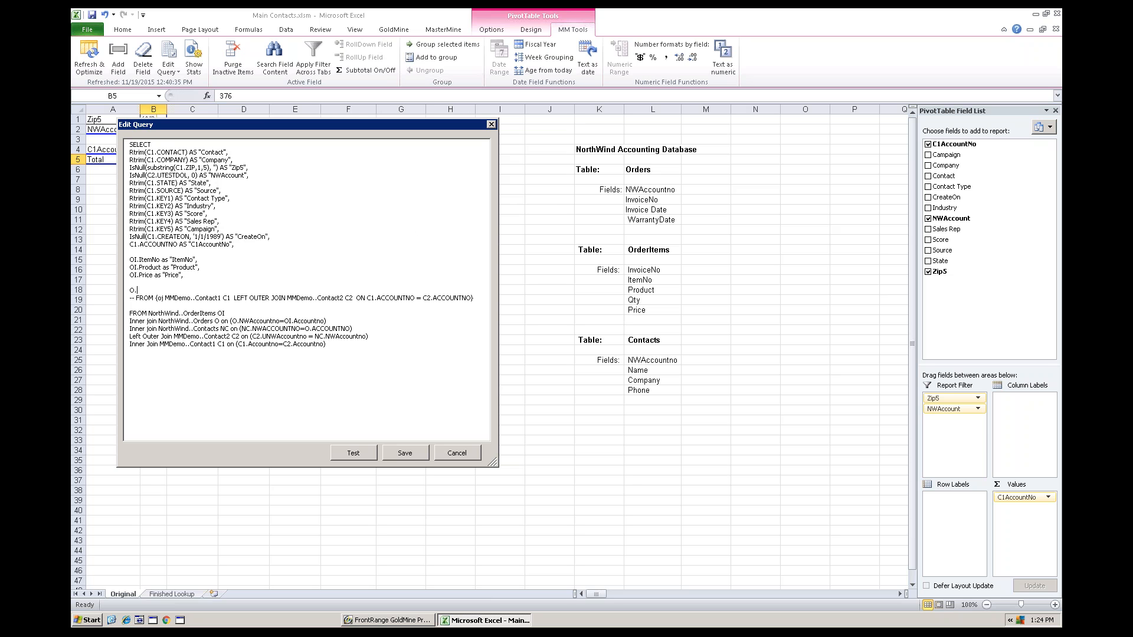
{"action": "type", "text": "InvoiceDate as \"Invoice Date\","}
{"action": "key", "text": "Return"}
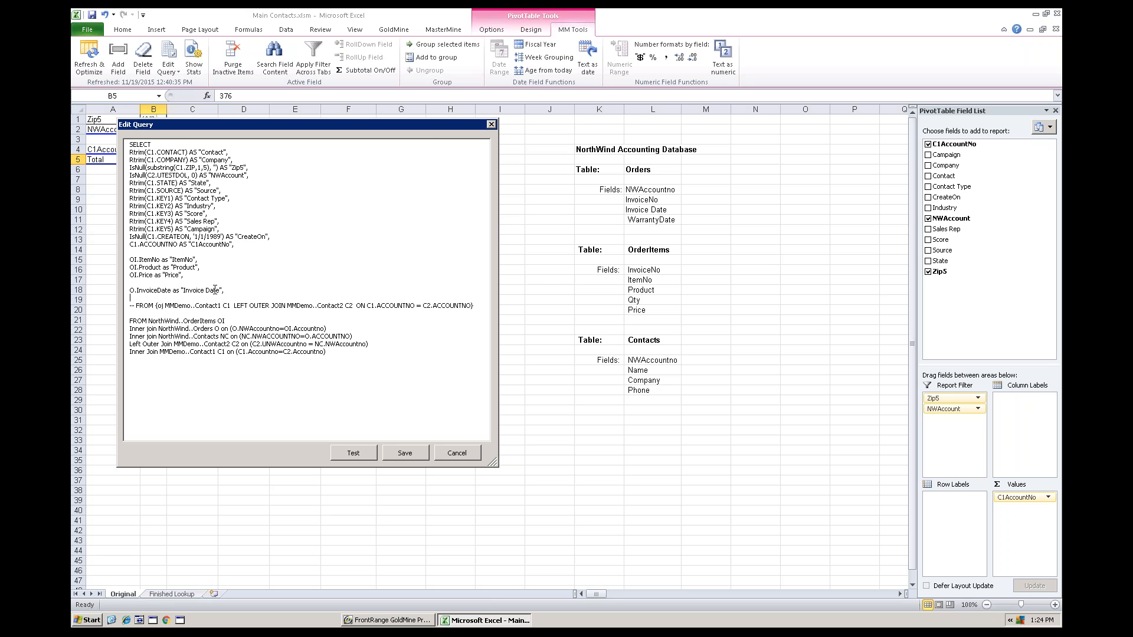
Switch to GoldMine to examine the contact's Last Sale date and amount fields, and return to the Excel query
{"action": "left_click", "coordinate": [388, 621]}
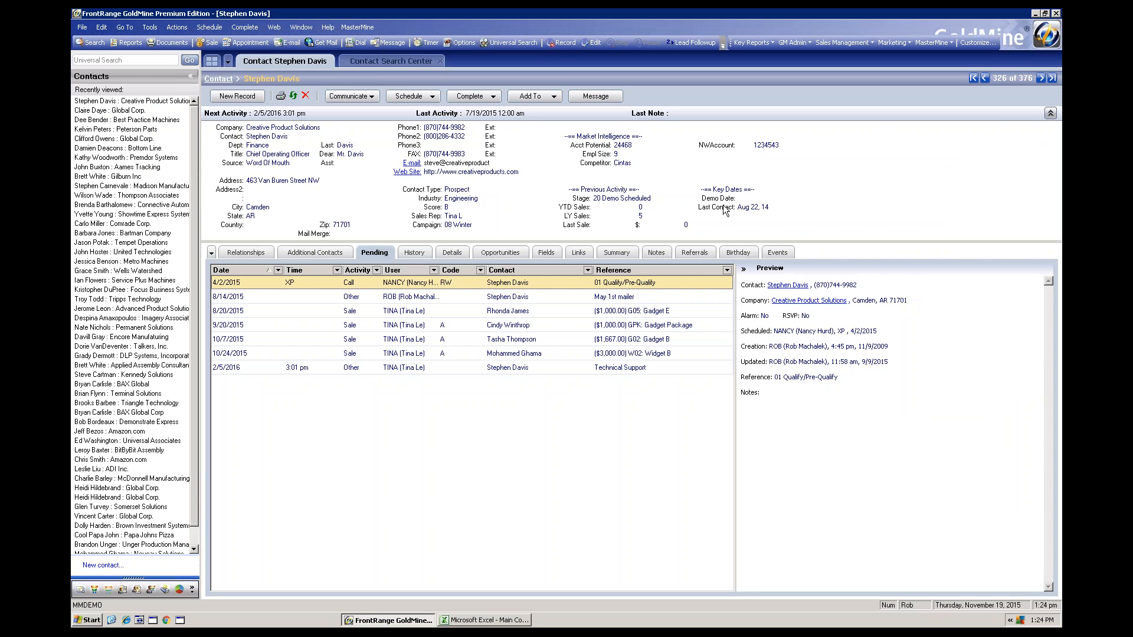
{"action": "left_click", "coordinate": [598, 226]}
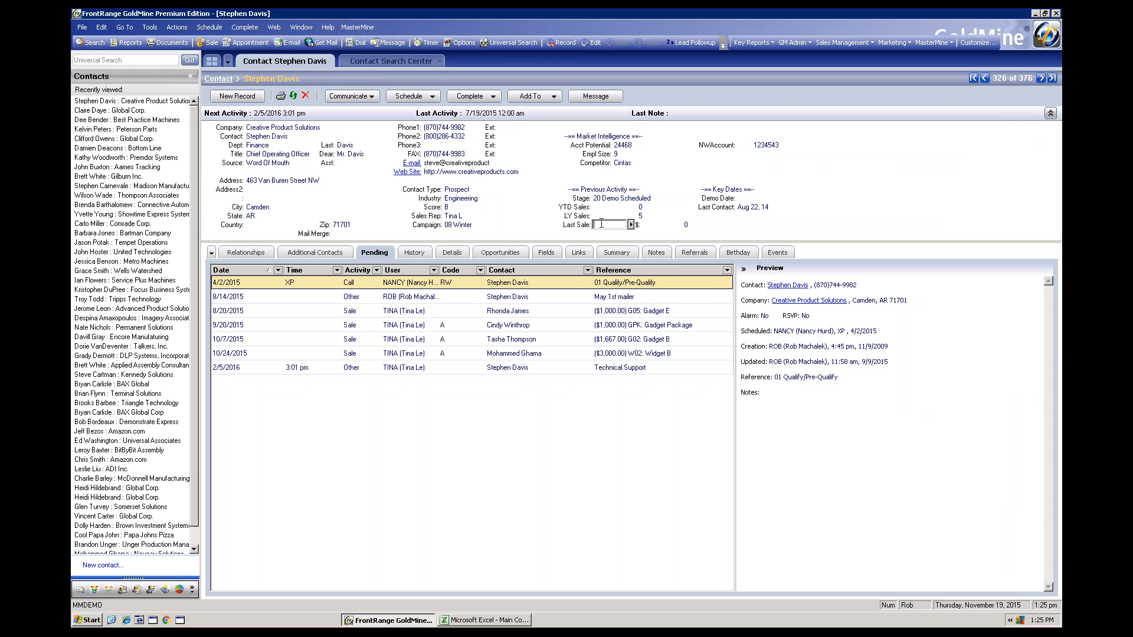
{"action": "left_click", "coordinate": [655, 225]}
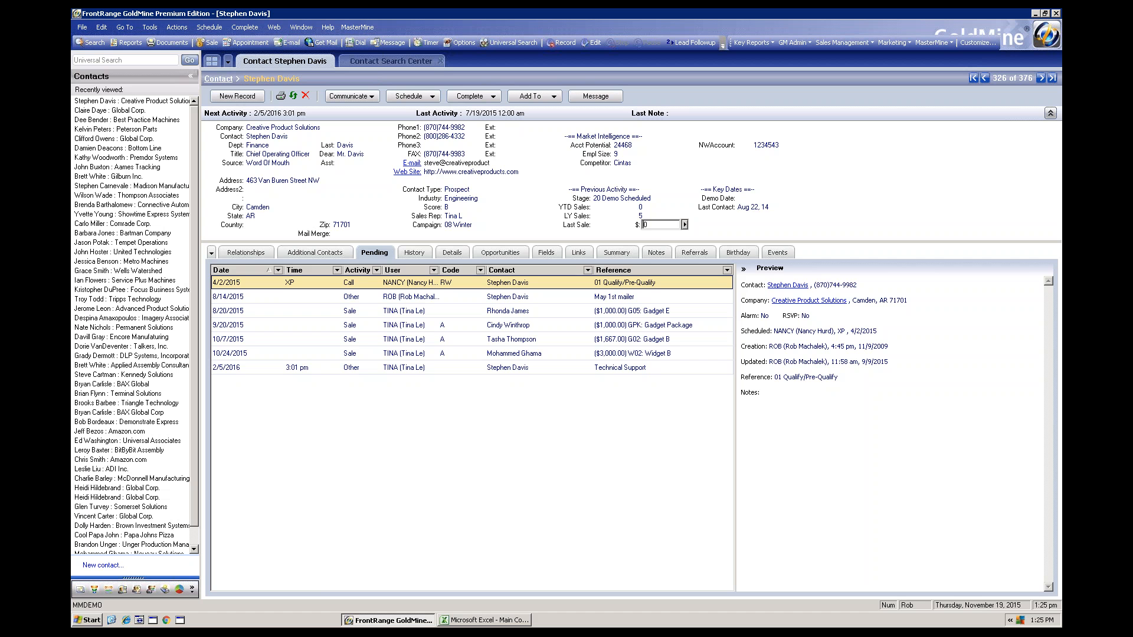
{"action": "left_click", "coordinate": [485, 620]}
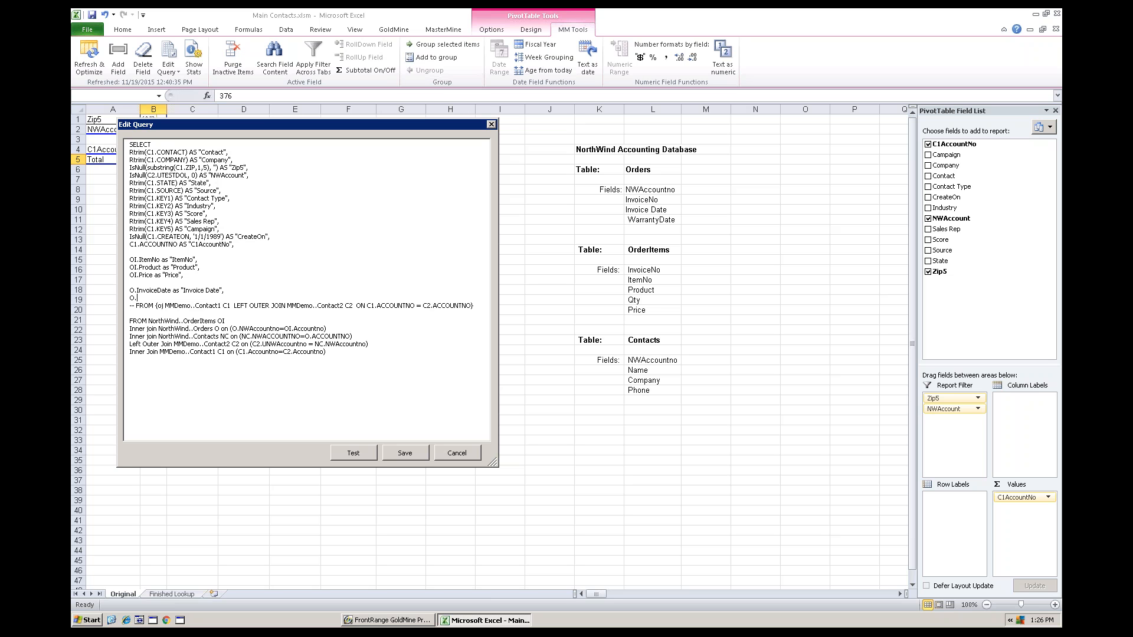
Add O.WarrantyDate as "Warranty" as the last SELECT column, and cancel the query edits
{"action": "type", "text": "WarrantyDate as \"W#ar"}
{"action": "key", "text": "BackSpace"}
{"action": "key", "text": "BackSpace"}
{"action": "type", "text": "arranty\""}
{"action": "key", "text": "Return"}
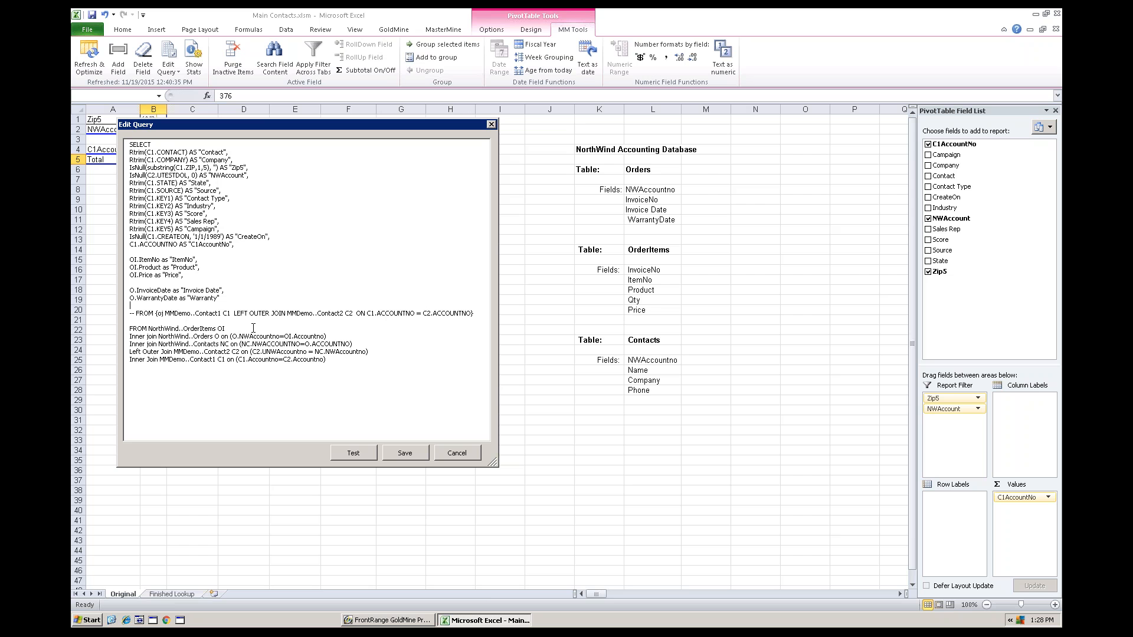
{"action": "left_click", "coordinate": [453, 458]}
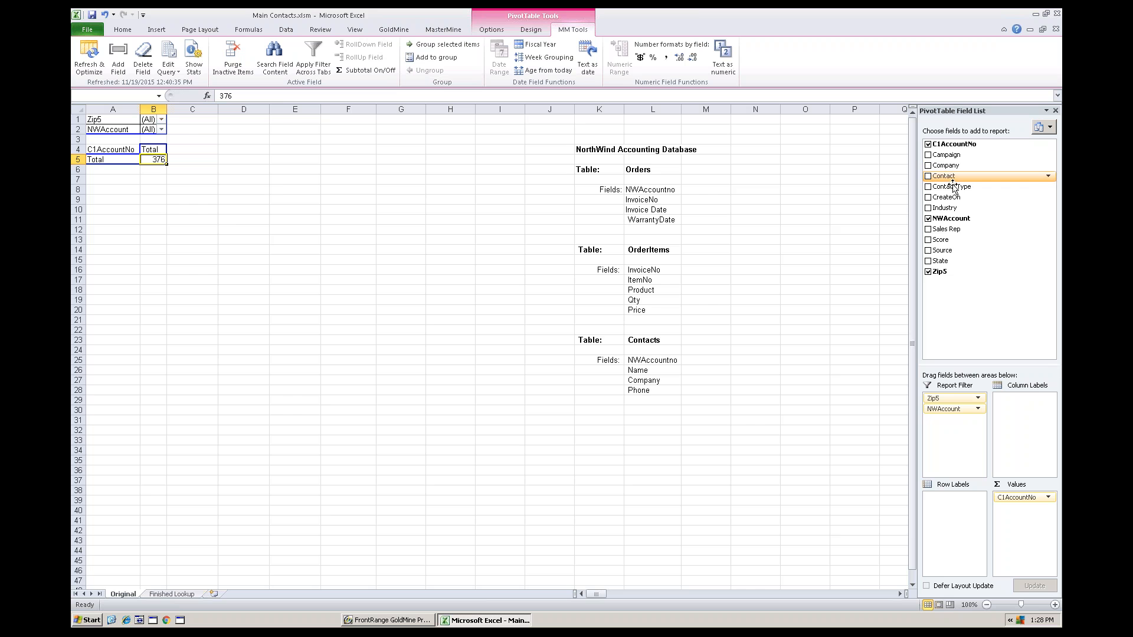
Add Contact Type to the pivot table's row labels and clone the Original worksheet
{"action": "left_click_drag", "start_coordinate": [948, 188], "coordinate": [109, 163]}
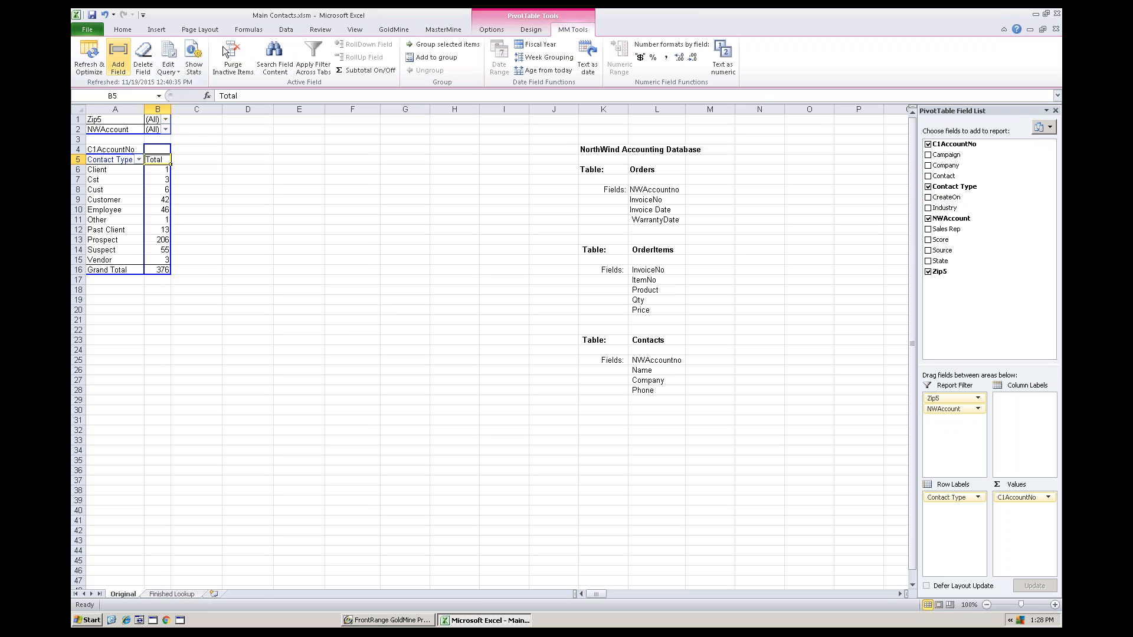
{"action": "left_click", "coordinate": [443, 30]}
{"action": "left_click", "coordinate": [159, 68]}
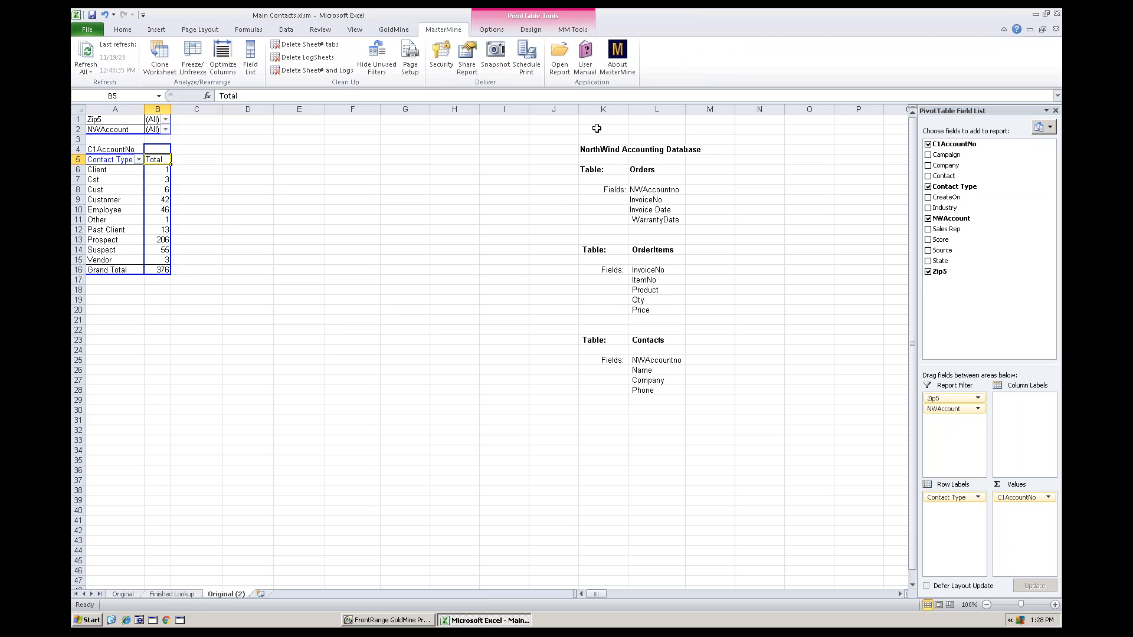
Clear the NorthWind database notes from K2:L34 on the cloned sheet and select the Customer row label
{"action": "left_click_drag", "start_coordinate": [595, 131], "coordinate": [687, 455]}
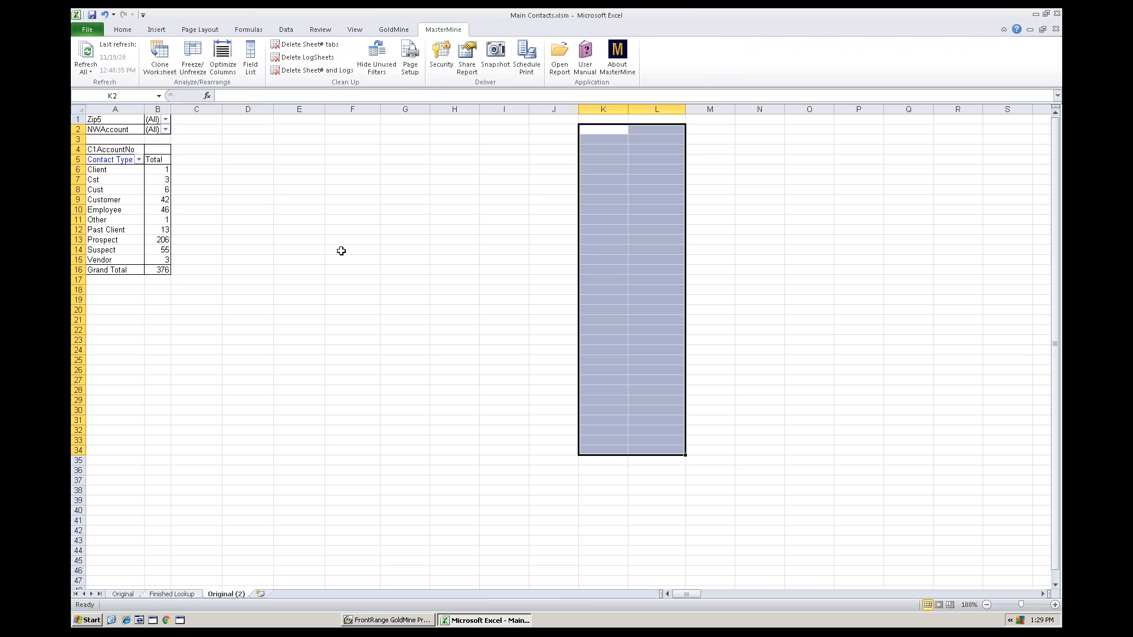
{"action": "left_click", "coordinate": [114, 199]}
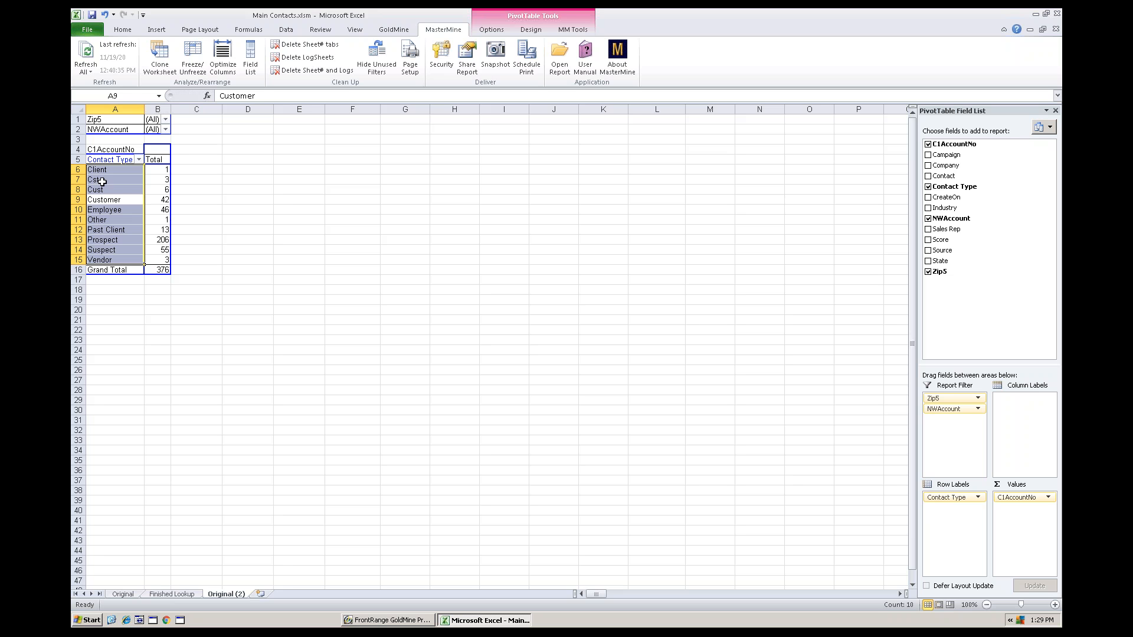
Review the previous activity fields on the GoldMine contact record, and return to Excel to select the Customer total
{"action": "left_click", "coordinate": [389, 620]}
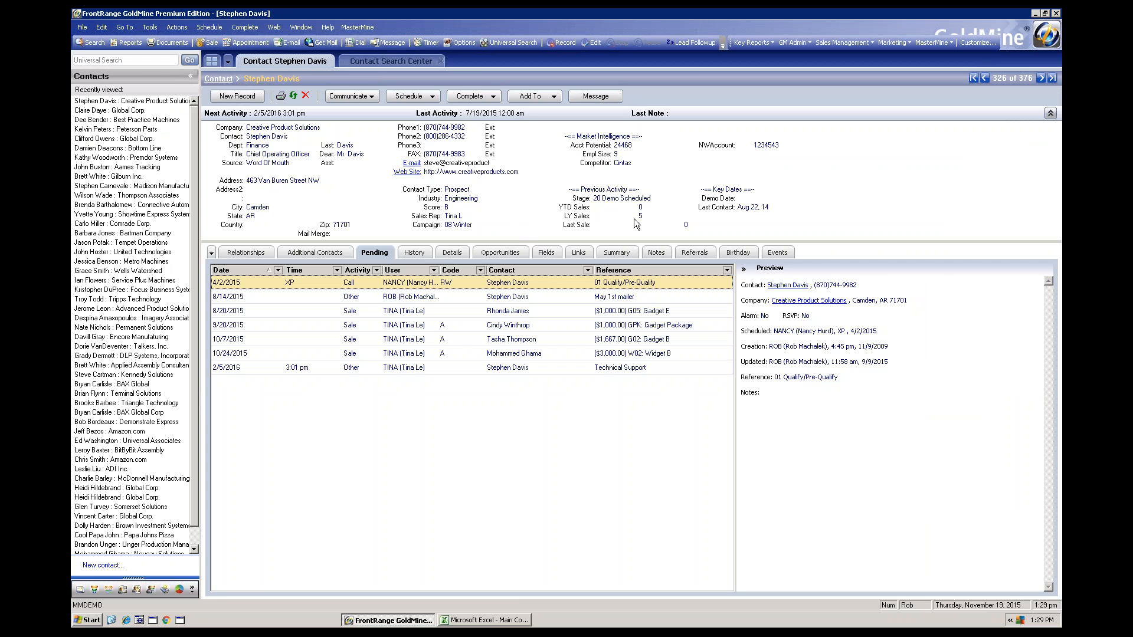
{"action": "left_click", "coordinate": [489, 620]}
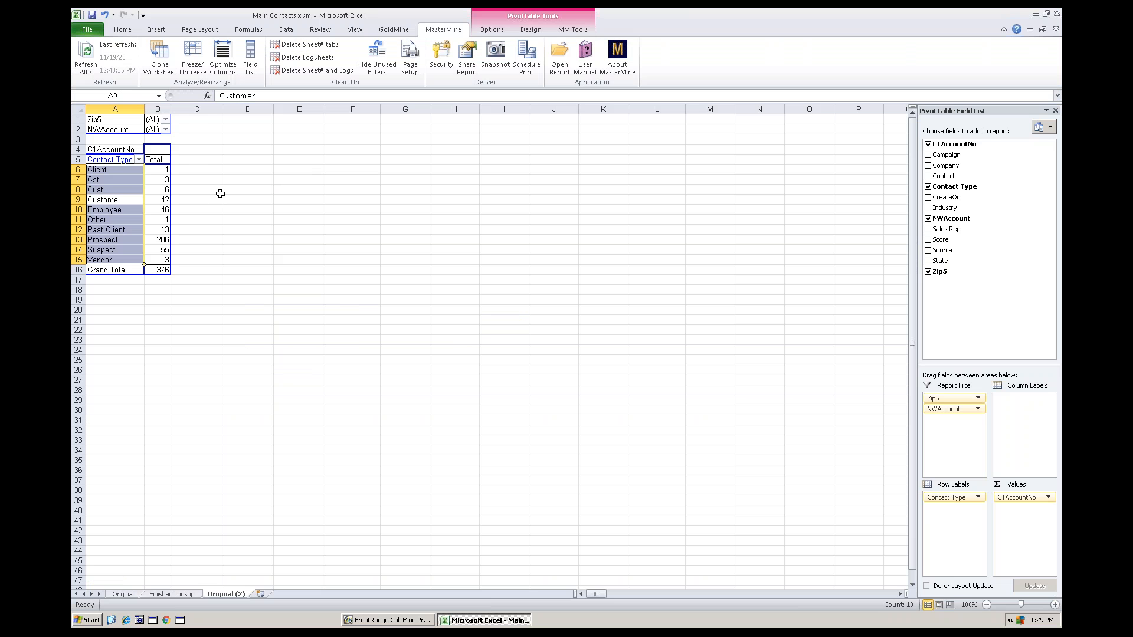
{"action": "left_click", "coordinate": [160, 199]}
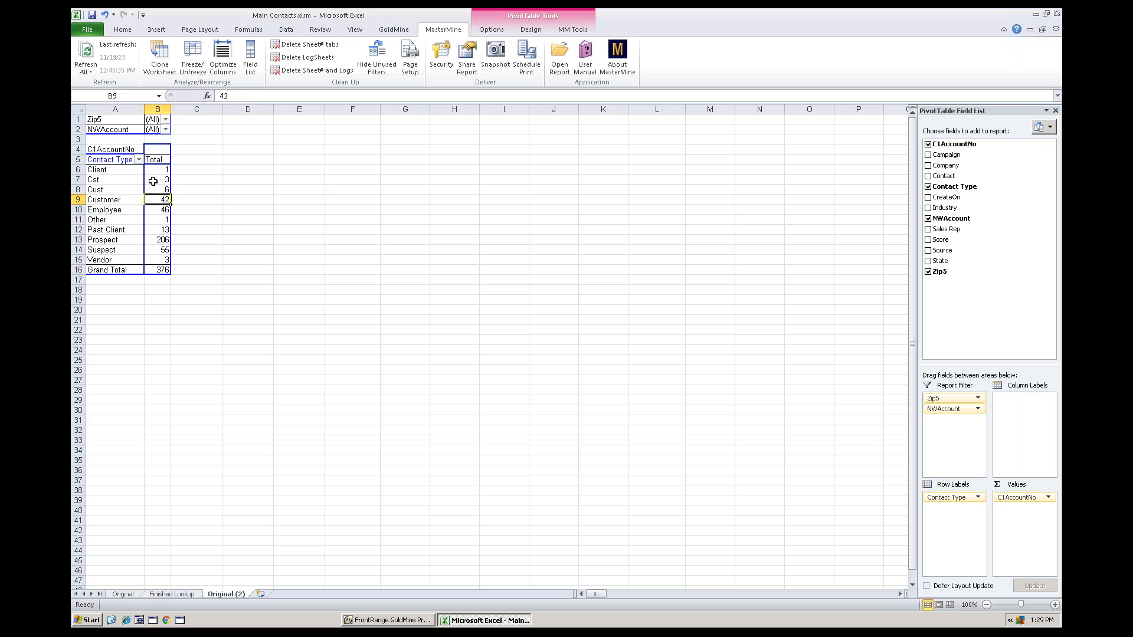
Drill down into the Customer total to list its contacts on a new sheet, and save the workbook
{"action": "double_click", "coordinate": [162, 199]}
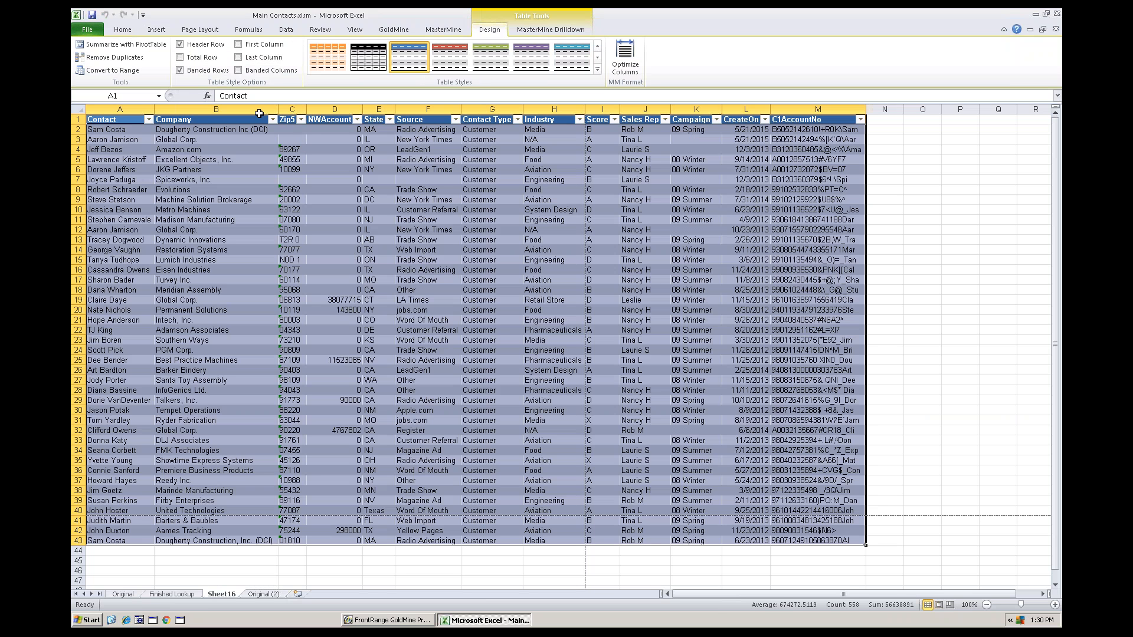
{"action": "left_click", "coordinate": [92, 18]}
Snapshot the current sheet to a new date-stamped 2003 (.xls) archive workbook in My Documents, and display the archive
{"action": "left_click", "coordinate": [452, 32]}
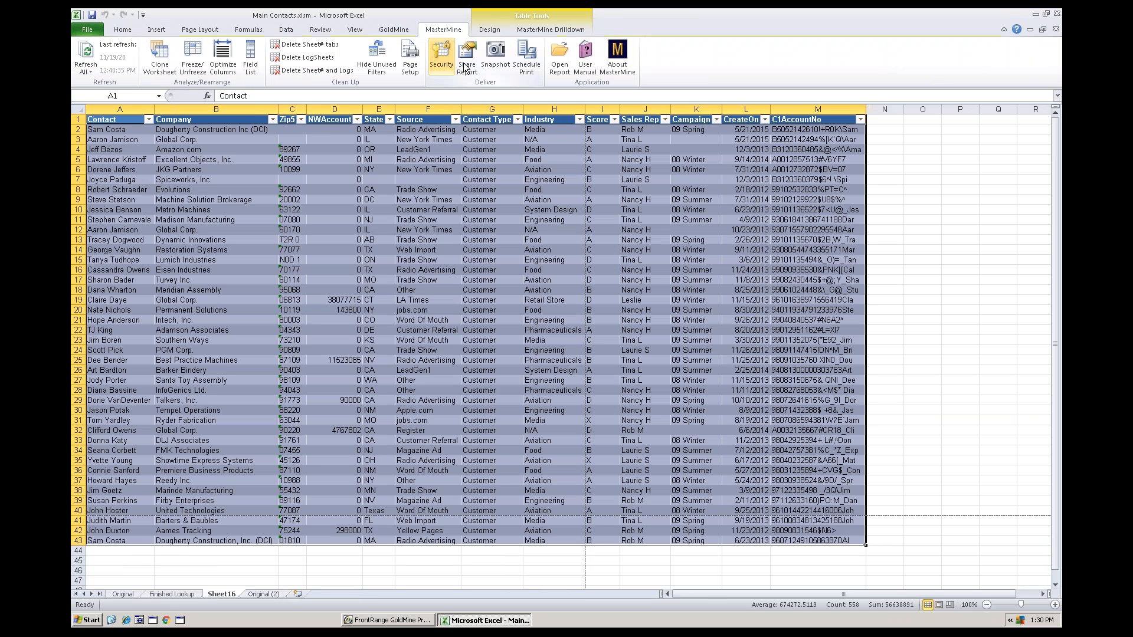
{"action": "left_click", "coordinate": [495, 62]}
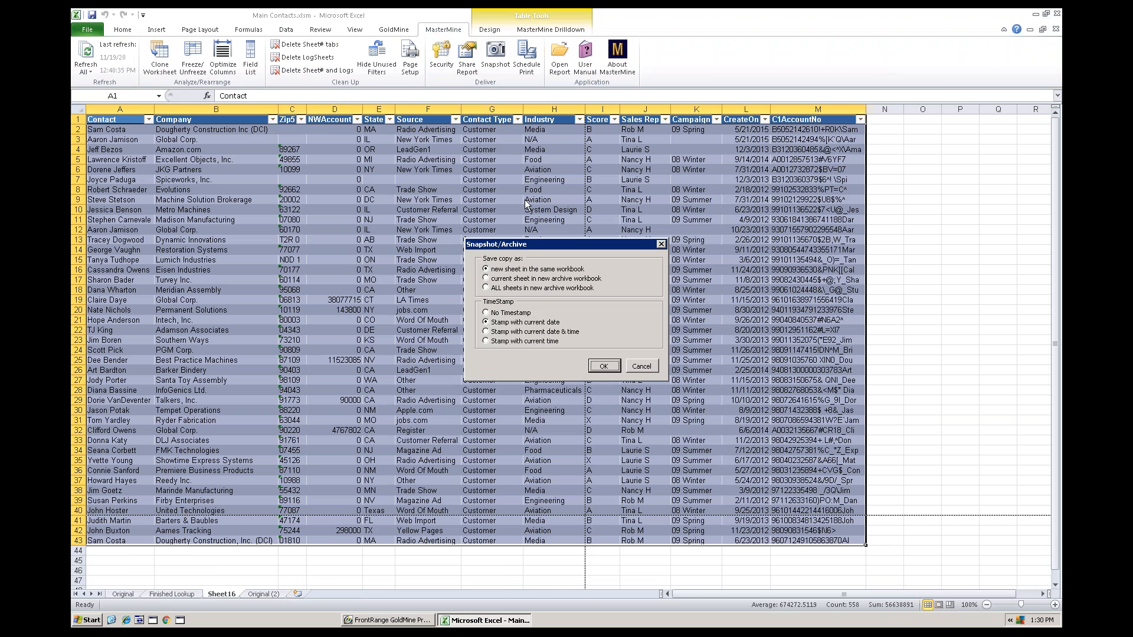
{"action": "left_click", "coordinate": [487, 279]}
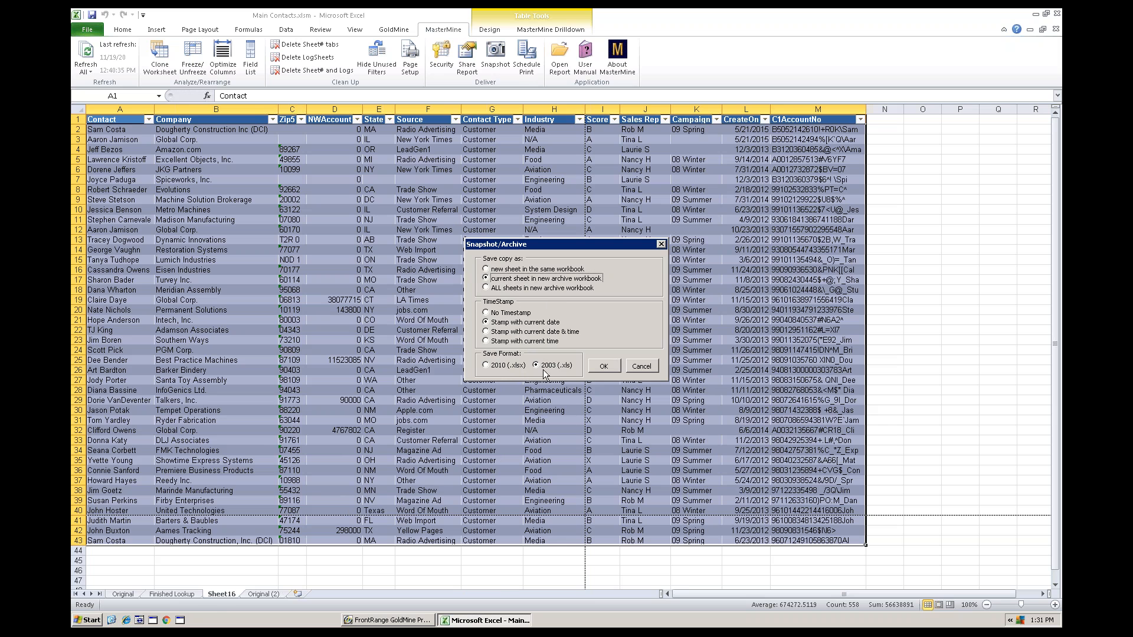
{"action": "left_click", "coordinate": [601, 368]}
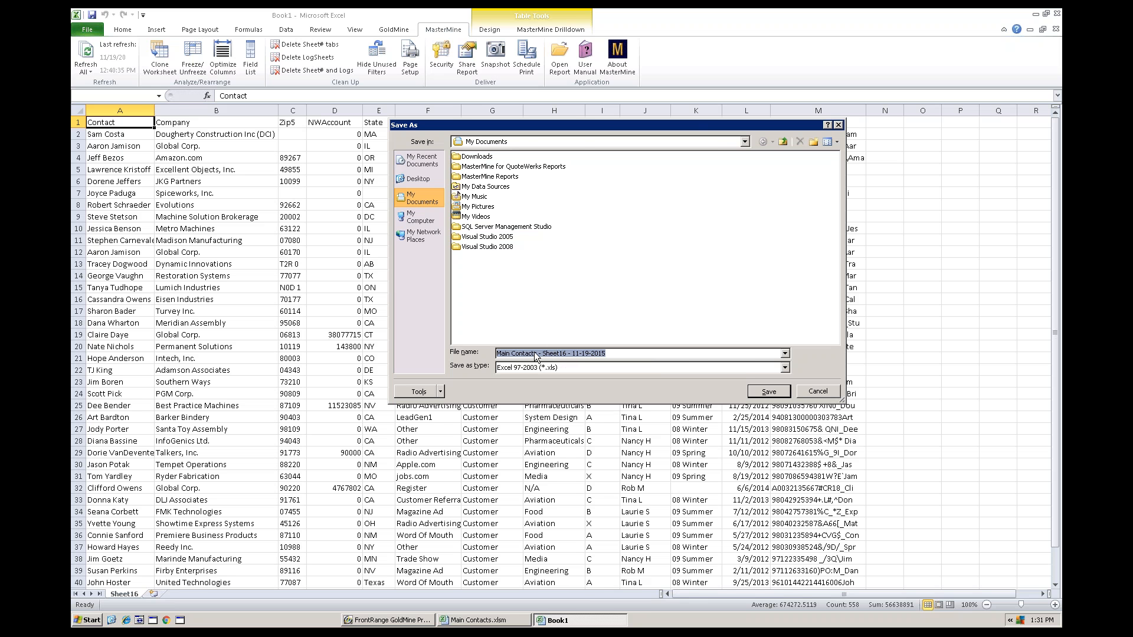
{"action": "left_click", "coordinate": [764, 392]}
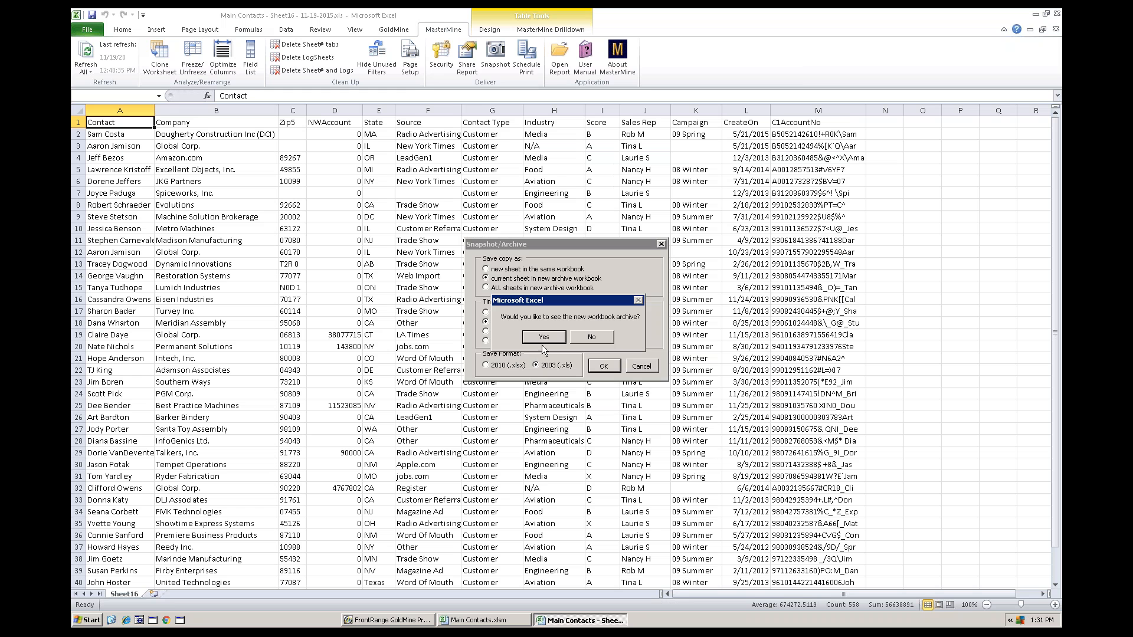
{"action": "left_click", "coordinate": [543, 337]}
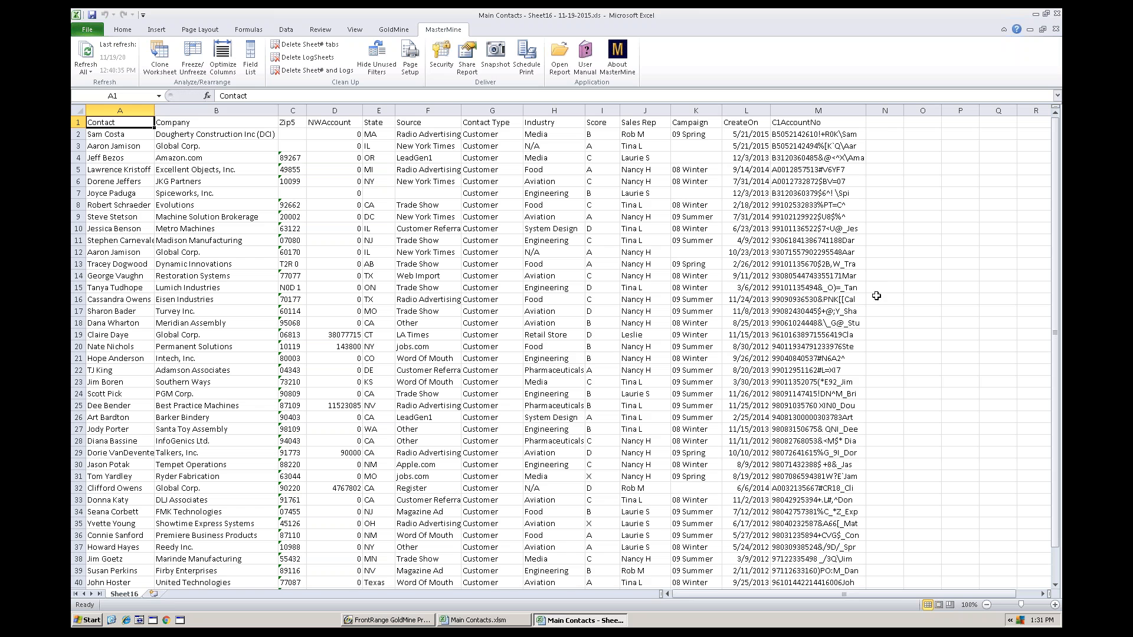
Add a "Current Status" heading in N1 of the archive sheet and widen column N
{"action": "left_click", "coordinate": [885, 123]}
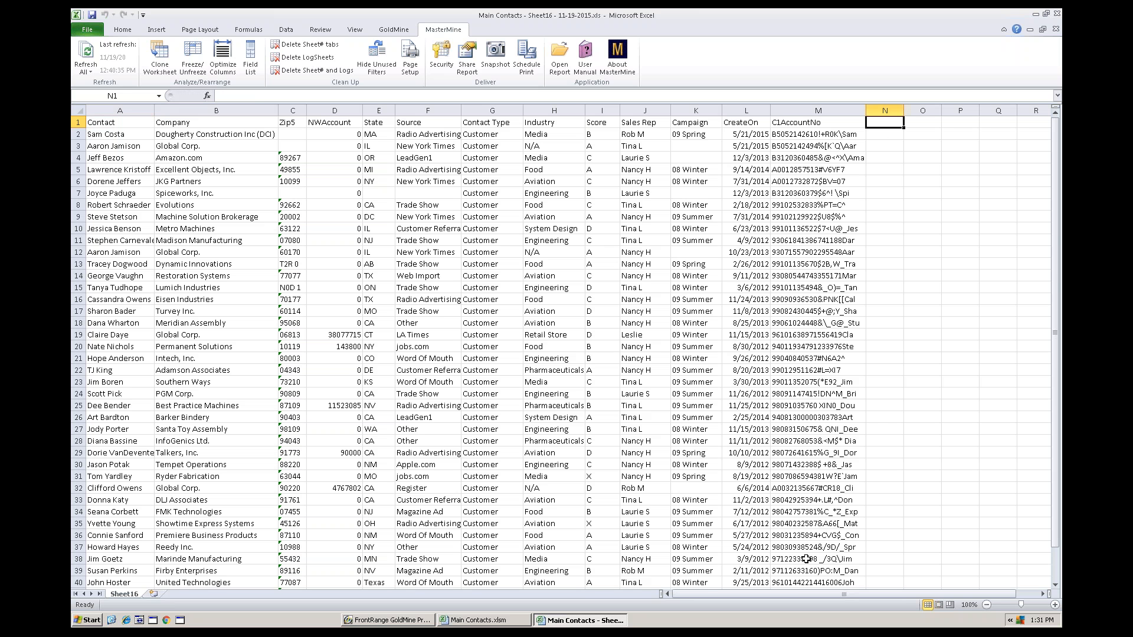
{"action": "type", "text": "Current Status"}
{"action": "key", "text": "Return"}
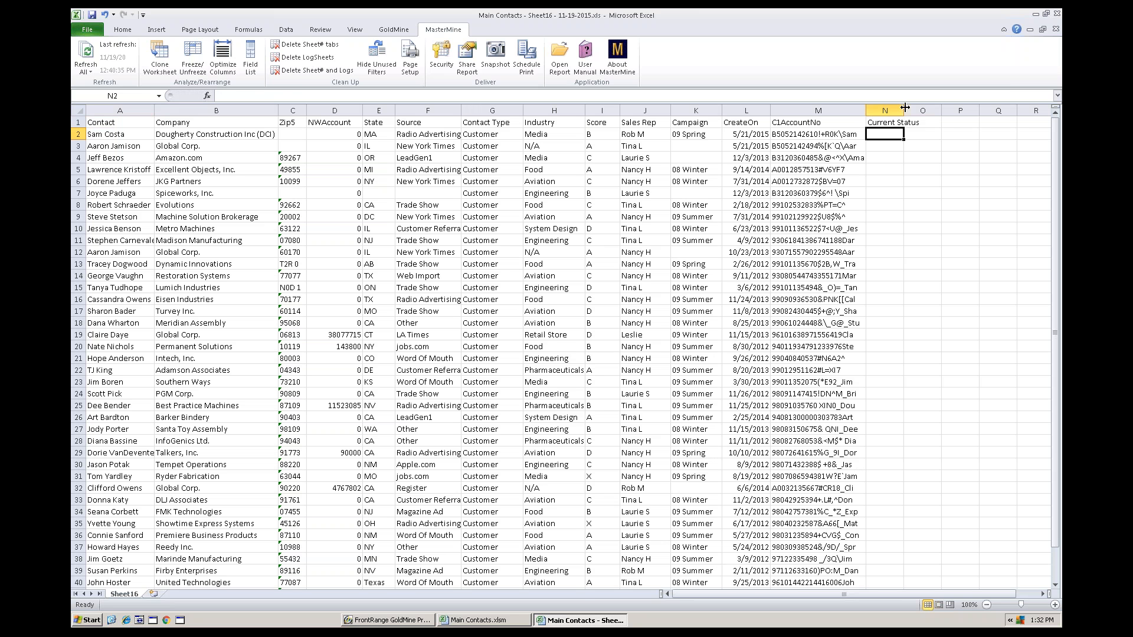
{"action": "left_click_drag", "start_coordinate": [904, 108], "coordinate": [1046, 109]}
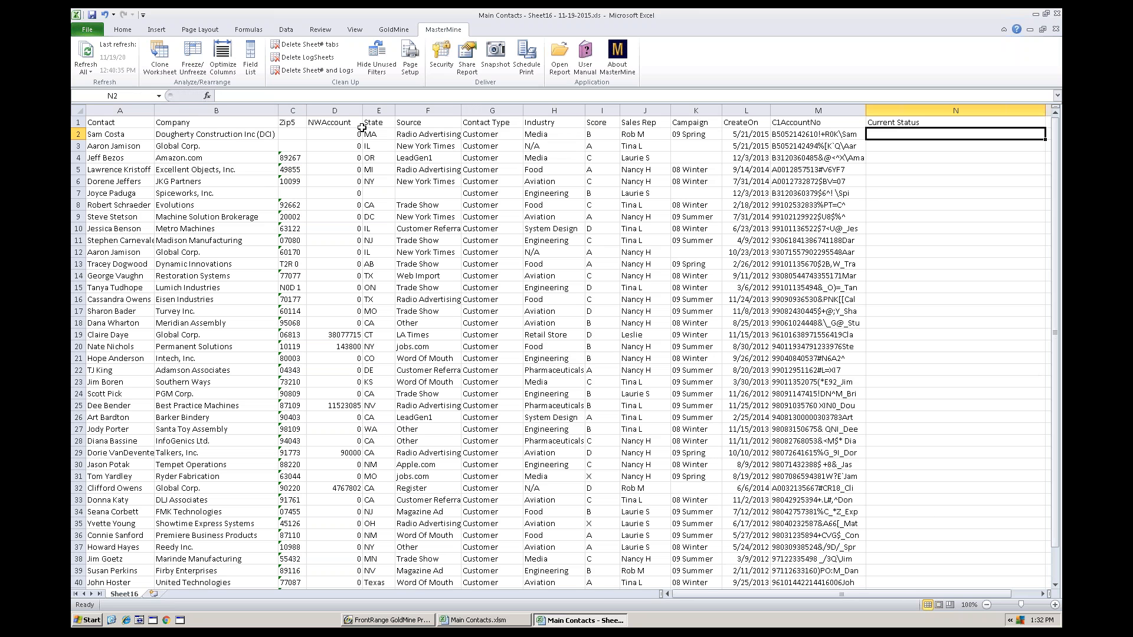
Save the archive, and enter "Still Interested" in N2 and "Went out of Business" in N3
{"action": "left_click", "coordinate": [94, 17]}
{"action": "type", "text": "Still Interes"}
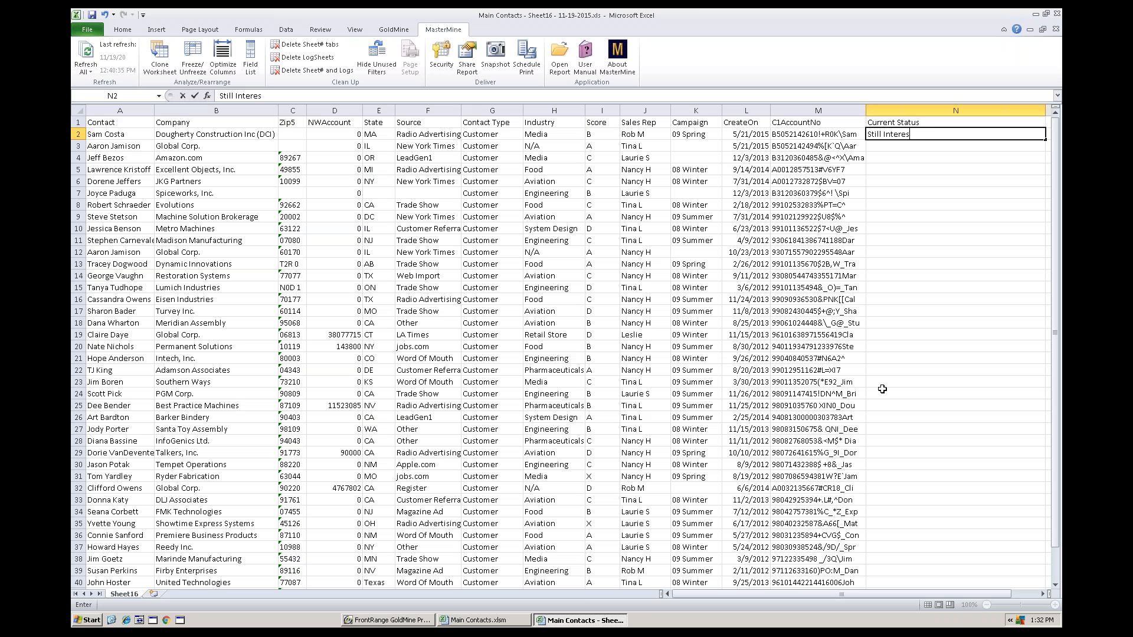
{"action": "type", "text": "ted"}
{"action": "key", "text": "Return"}
{"action": "type", "text": "D"}
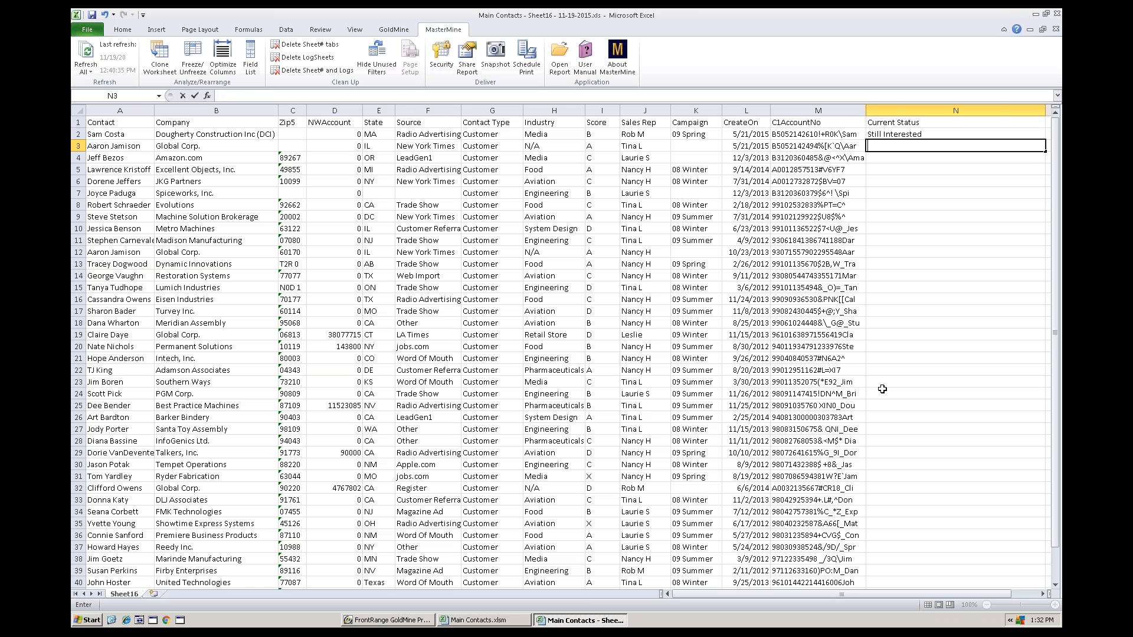
{"action": "type", "text": "Went out of Business"}
{"action": "key", "text": "Return"}
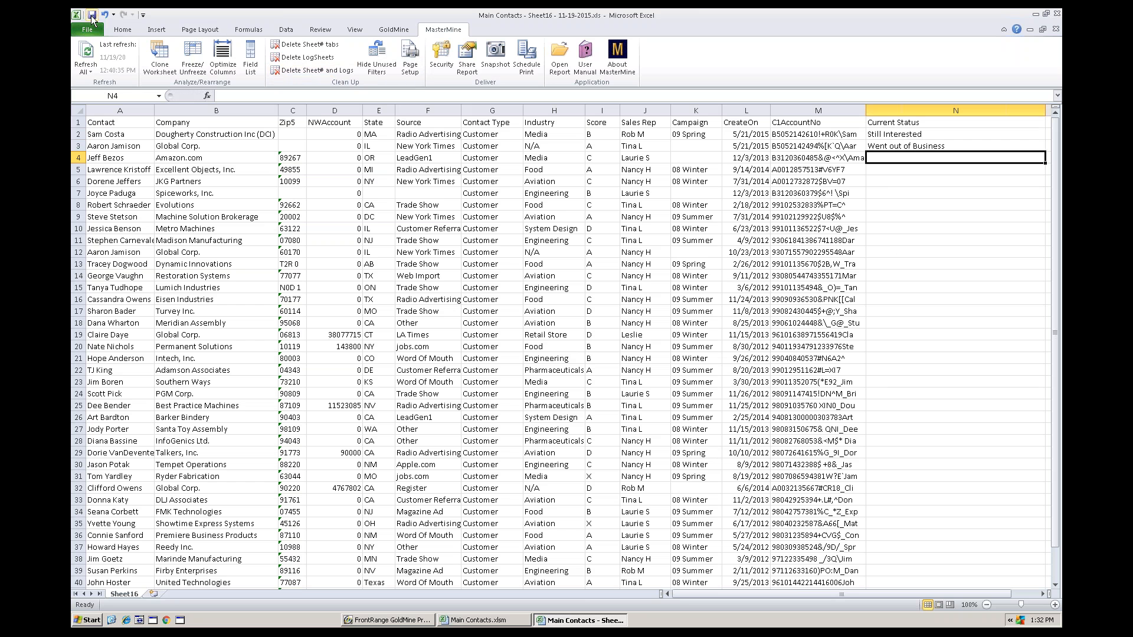
Close the archive and Main Contacts workbooks, and open the My Documents folder from the desktop
{"action": "left_click", "coordinate": [1057, 28]}
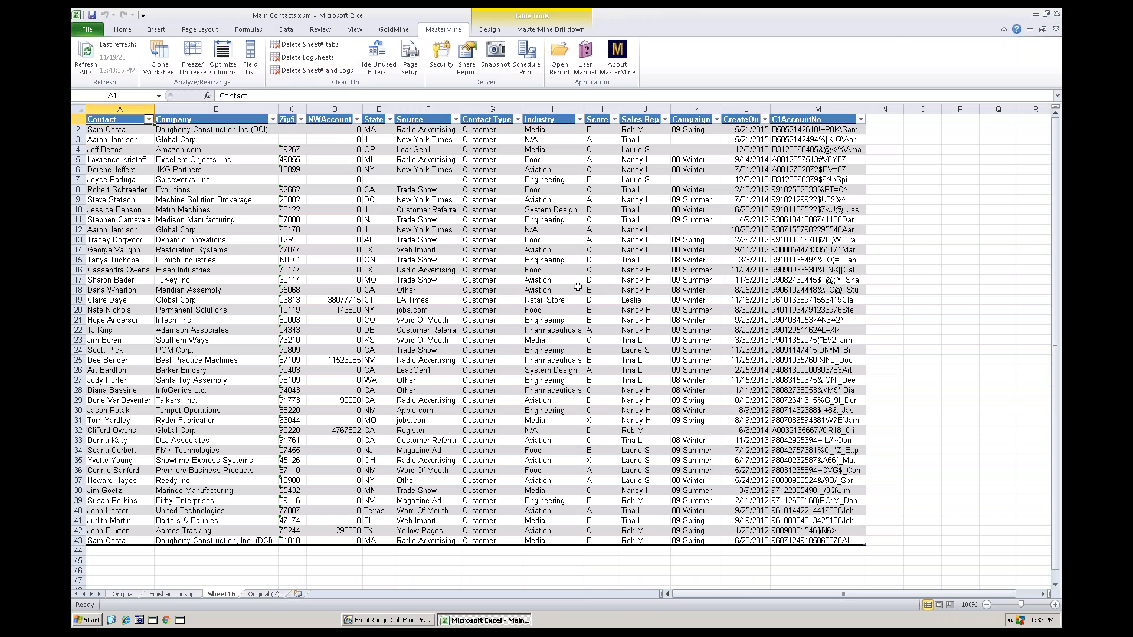
{"action": "left_click", "coordinate": [1057, 14]}
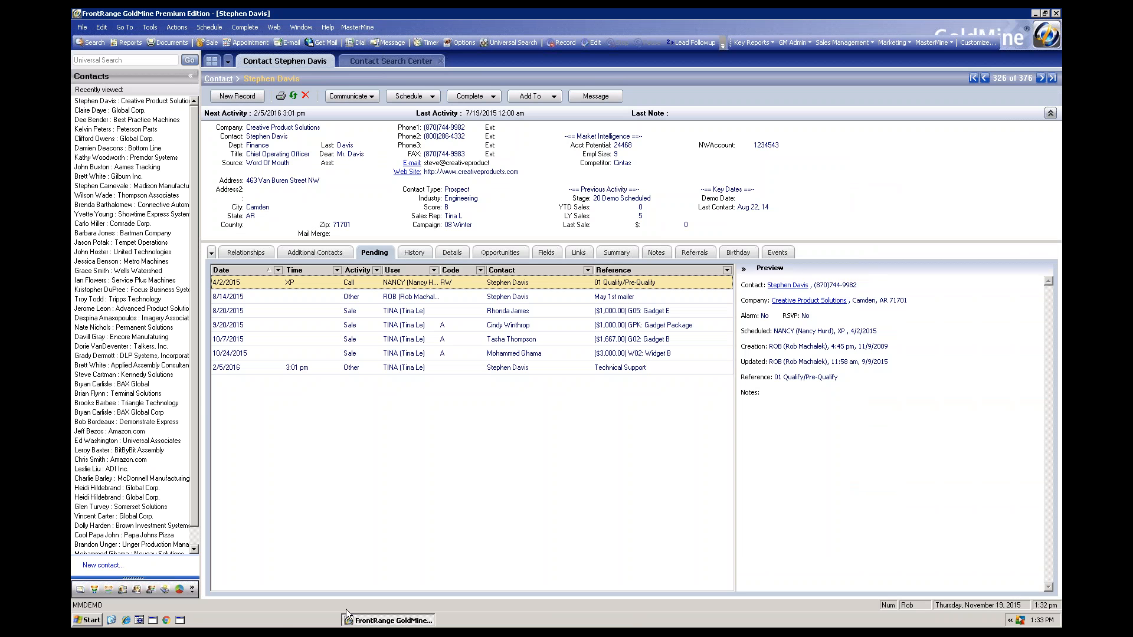
{"action": "left_click", "coordinate": [112, 620]}
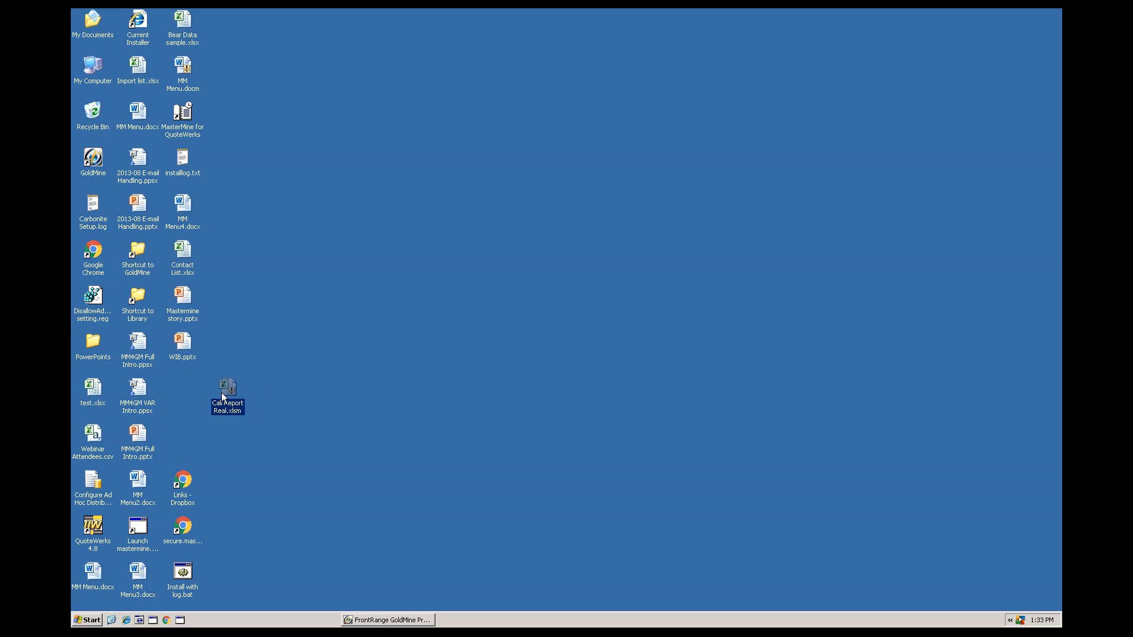
{"action": "double_click", "coordinate": [91, 24]}
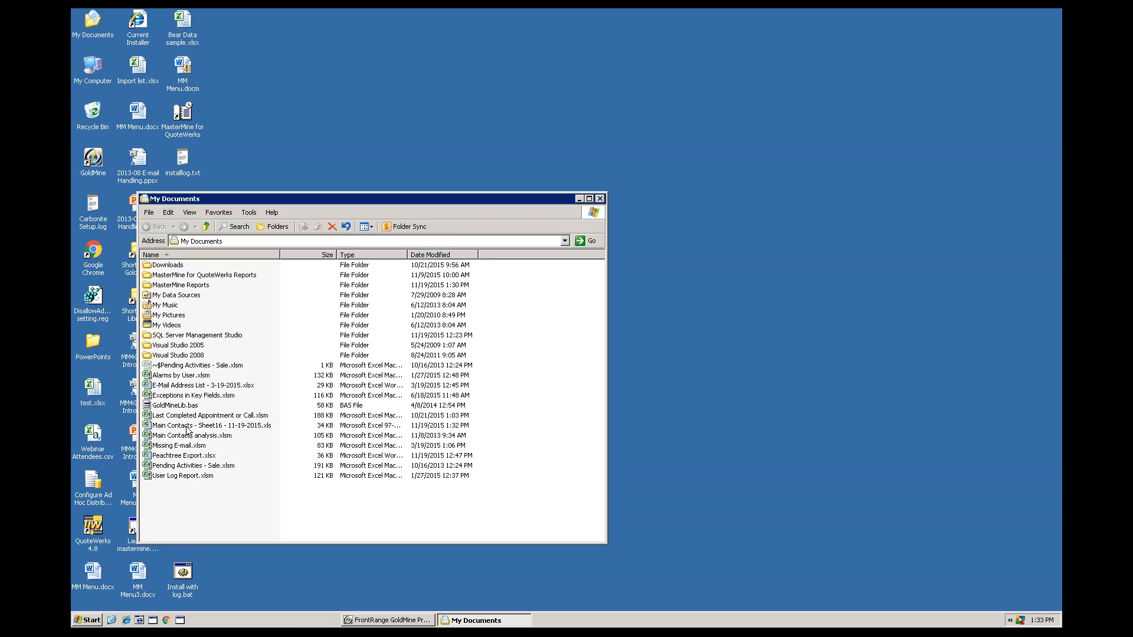
Open Main Contacts - Sheet16 - 11-19-2015.xls, dismiss the document recovery list, and close the extra read-only copy
{"action": "double_click", "coordinate": [189, 426]}
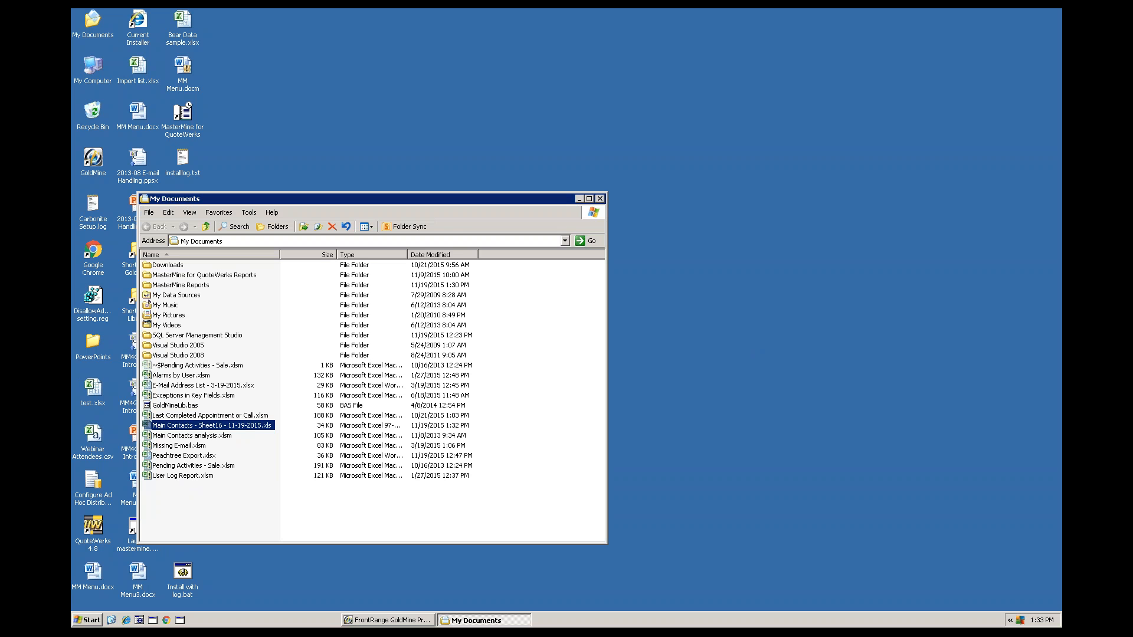
{"action": "double_click", "coordinate": [213, 428]}
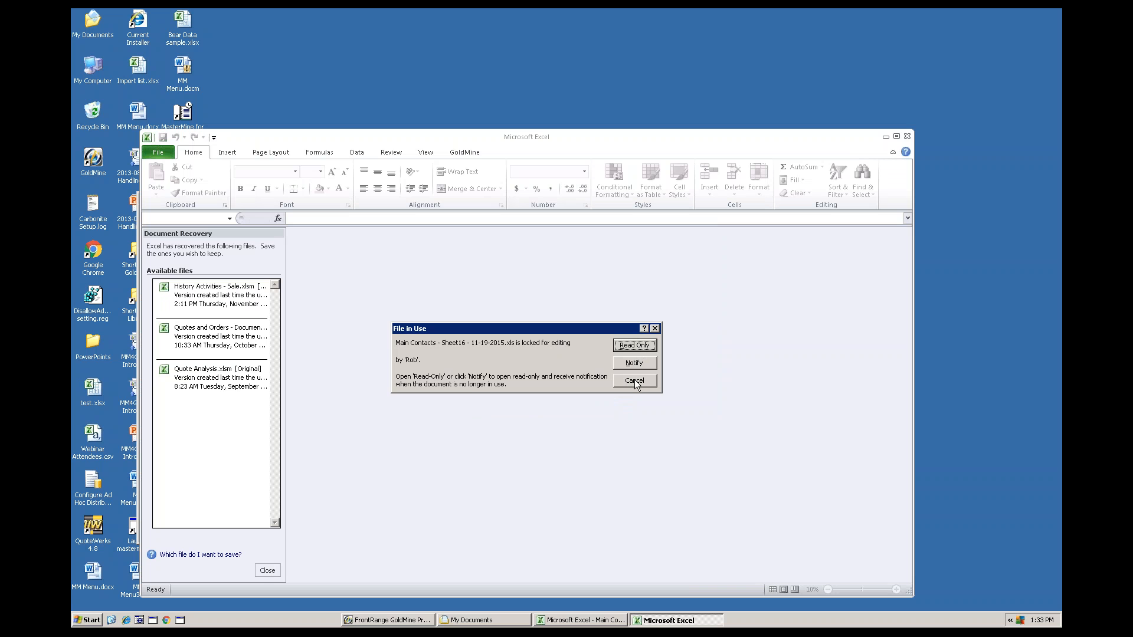
{"action": "left_click", "coordinate": [635, 347]}
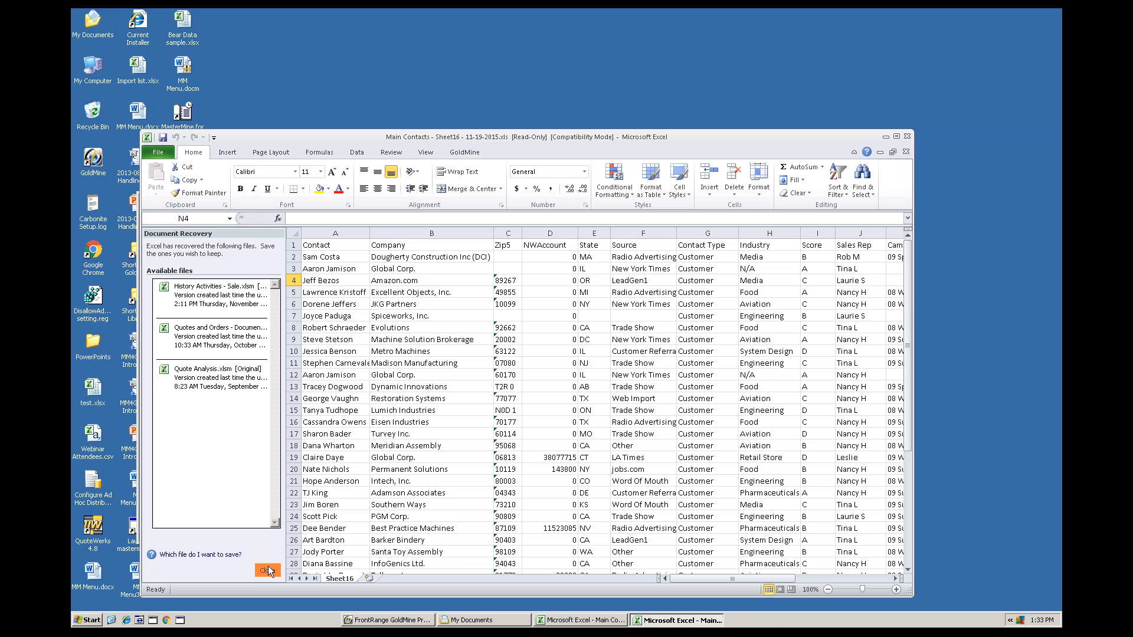
{"action": "left_click", "coordinate": [267, 570]}
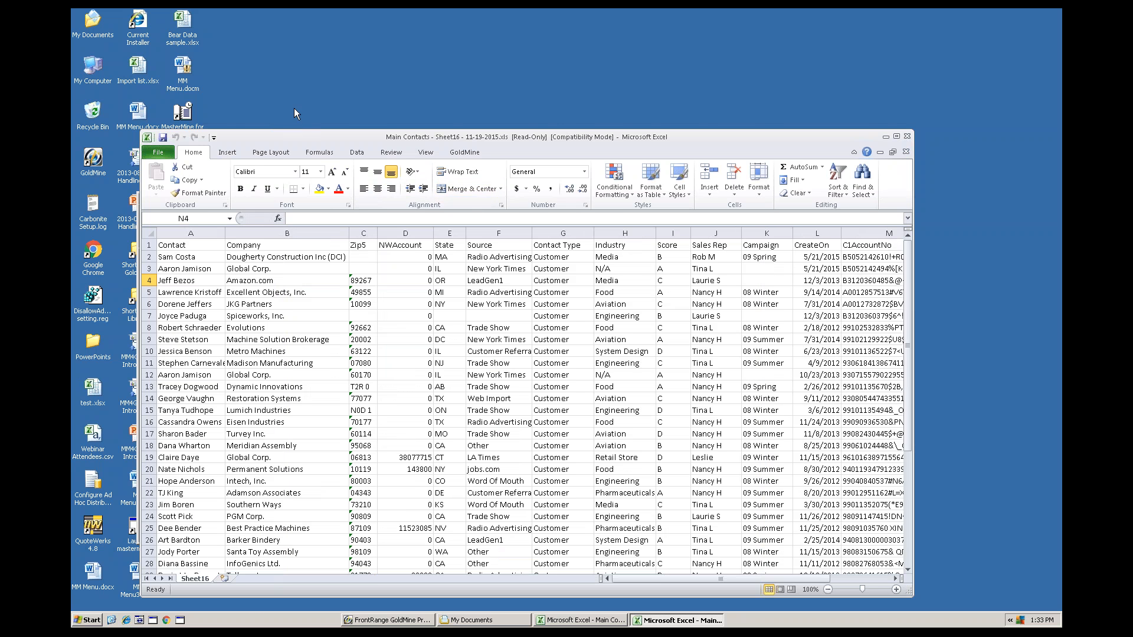
{"action": "left_click_drag", "start_coordinate": [296, 136], "coordinate": [276, 37]}
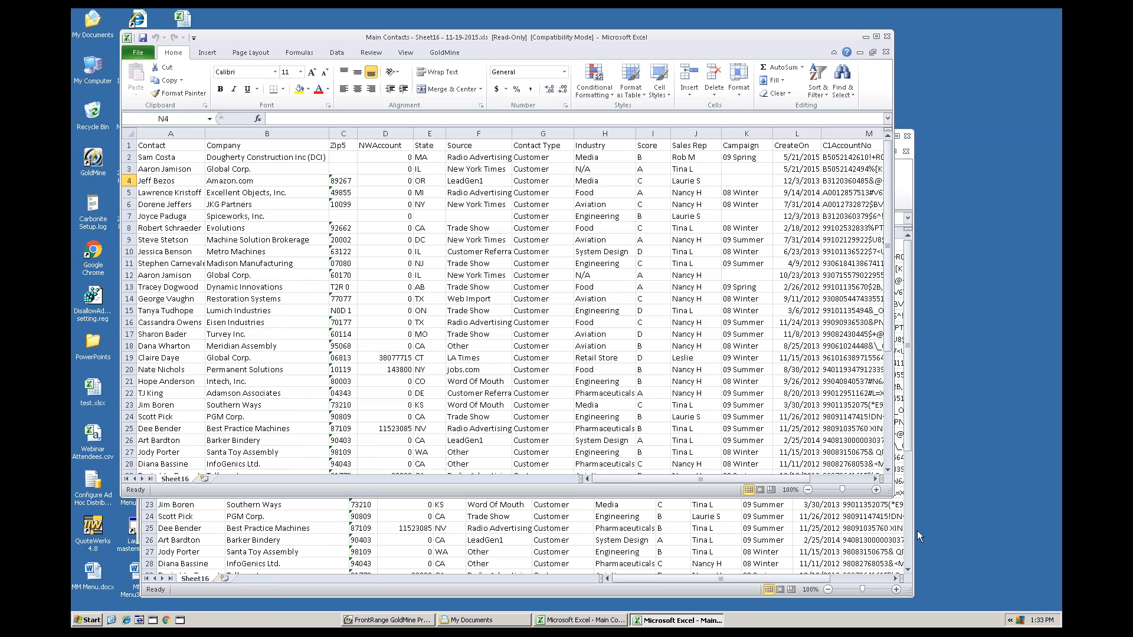
{"action": "left_click", "coordinate": [886, 36]}
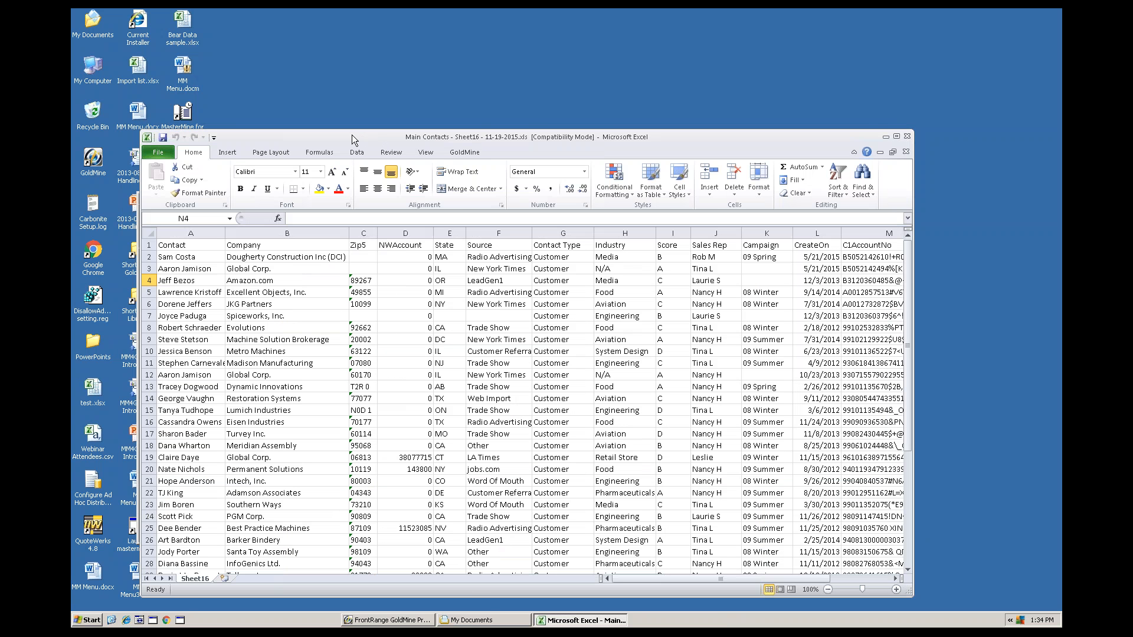
Enlarge the archive workbook's window to check the Current Status column, and close the workbook
{"action": "left_click_drag", "start_coordinate": [352, 135], "coordinate": [316, 53]}
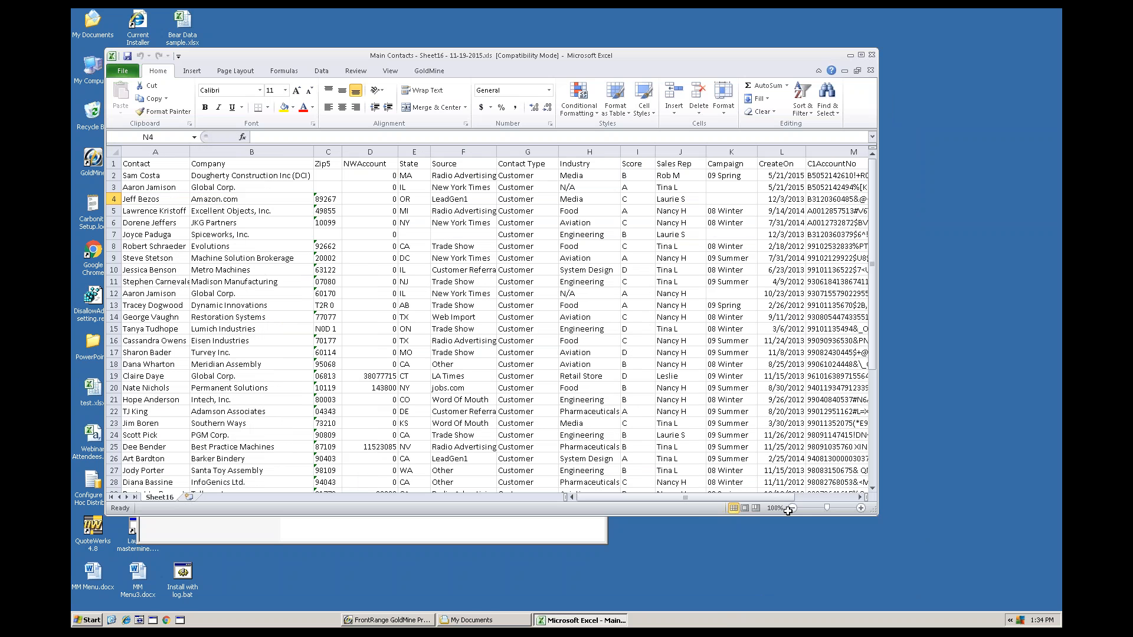
{"action": "left_click_drag", "start_coordinate": [877, 515], "coordinate": [997, 581]}
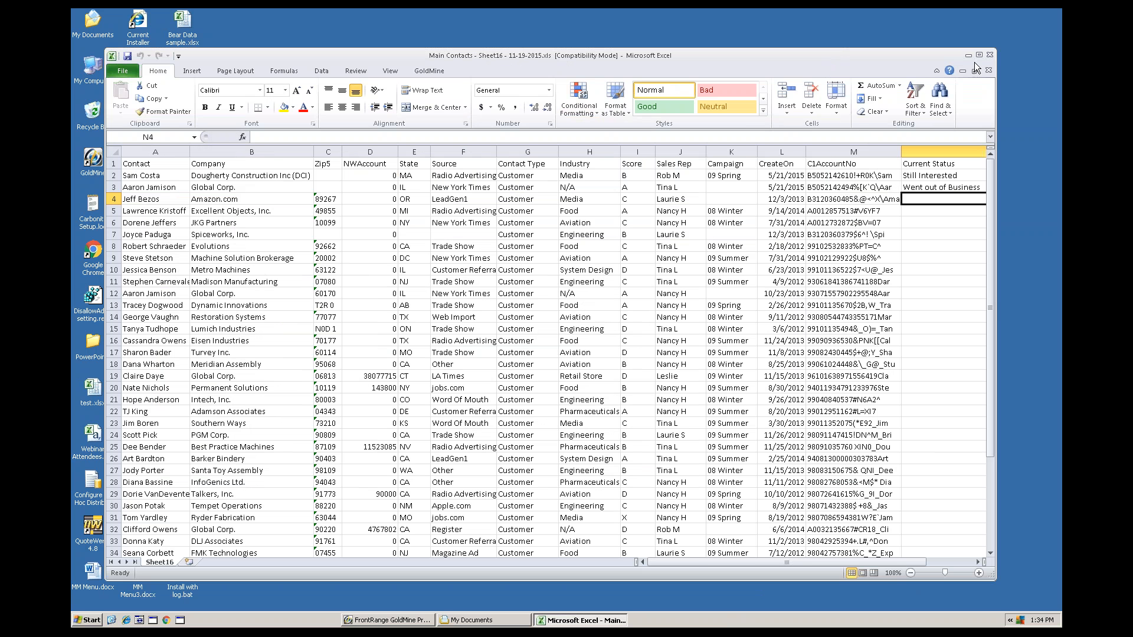
{"action": "left_click", "coordinate": [991, 55]}
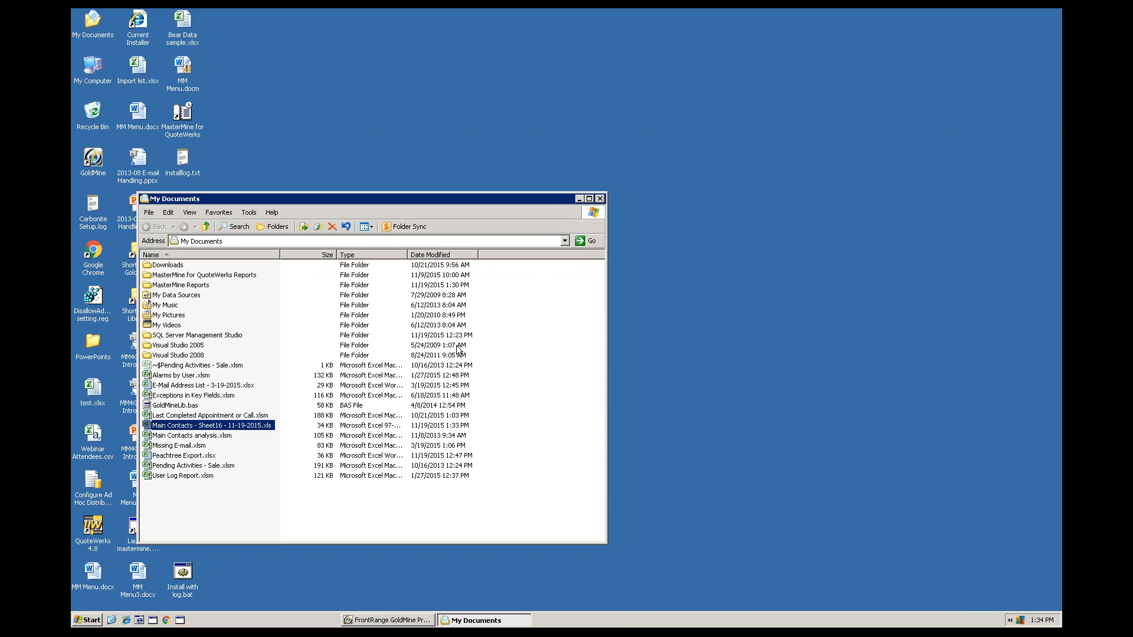
Switch to GoldMine, launch MasterMine, and reopen the recently used Main Contacts.xlsm report
{"action": "left_click", "coordinate": [392, 621]}
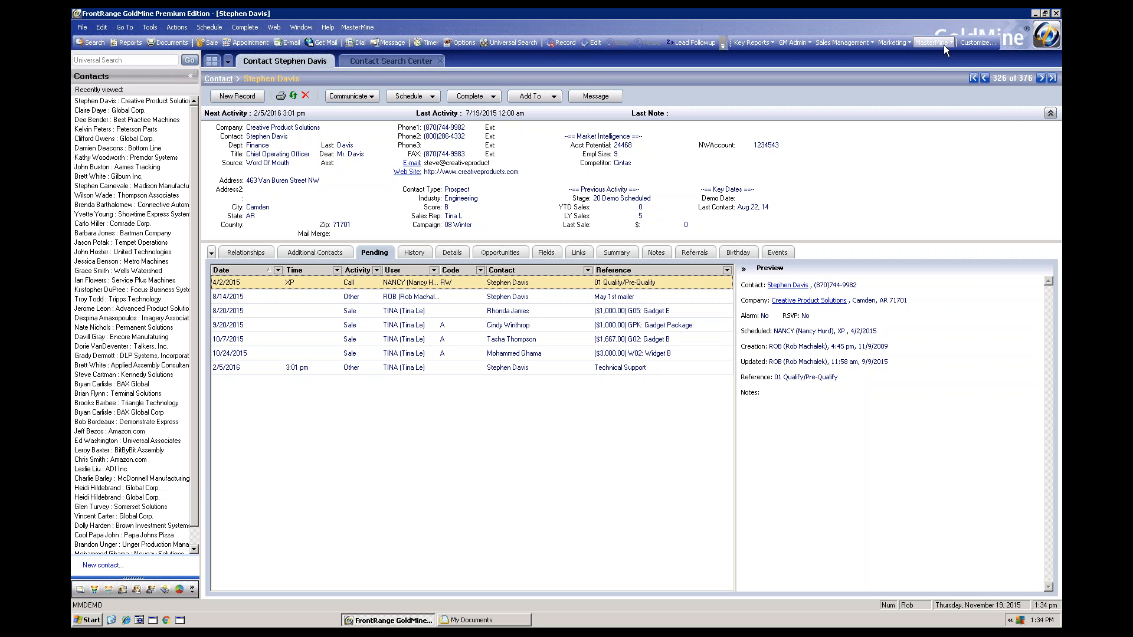
{"action": "left_click", "coordinate": [947, 42]}
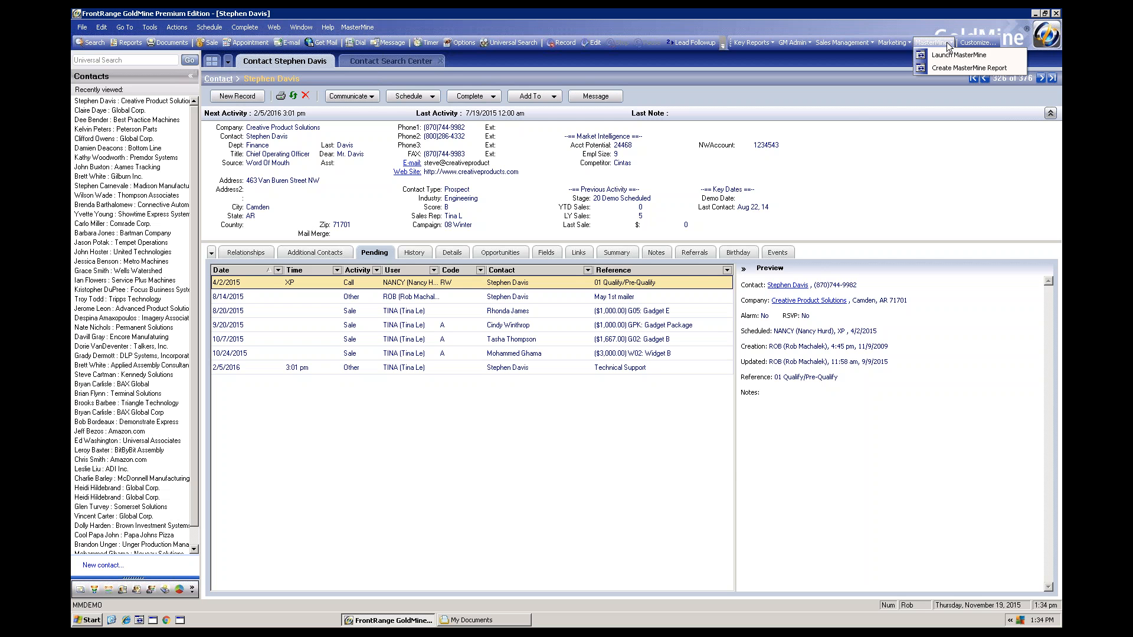
{"action": "left_click", "coordinate": [950, 55]}
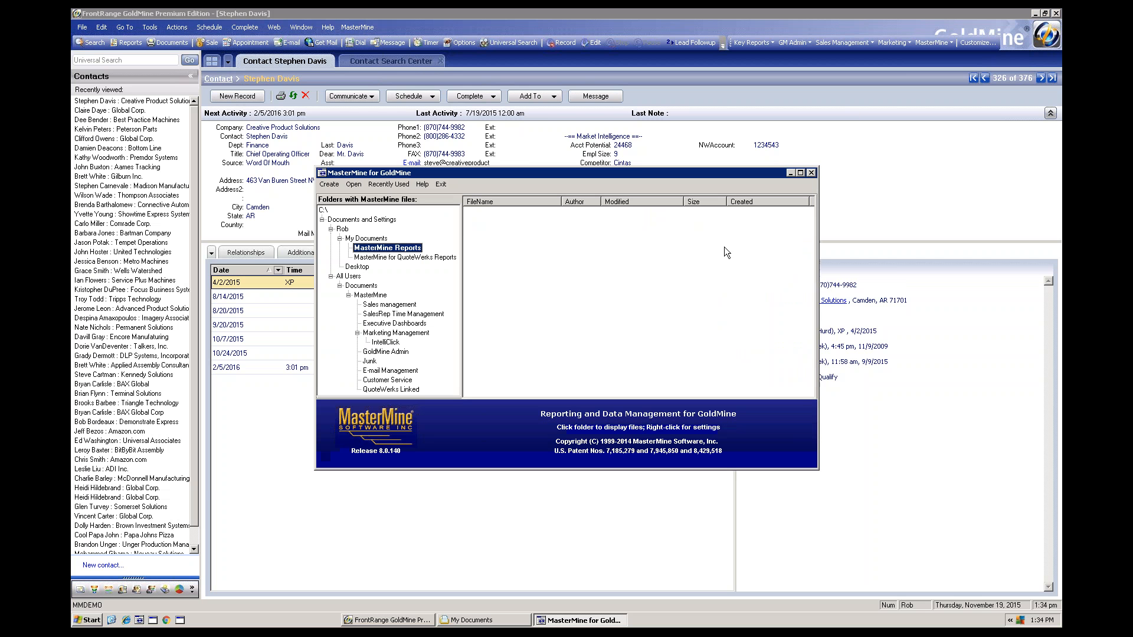
{"action": "left_click", "coordinate": [388, 184]}
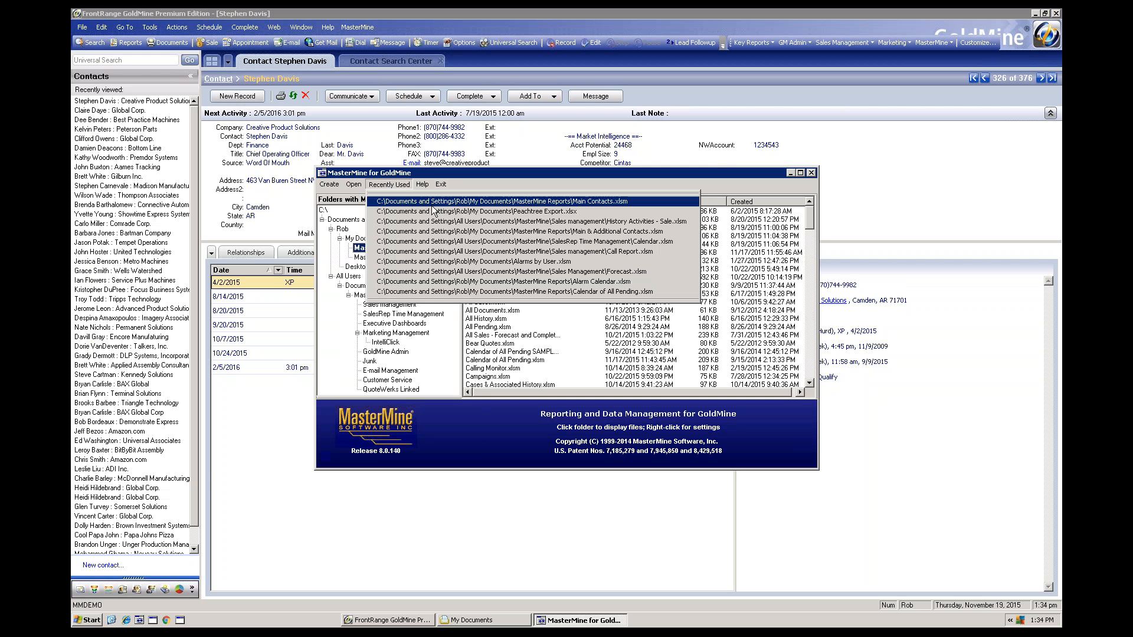
{"action": "left_click", "coordinate": [432, 202]}
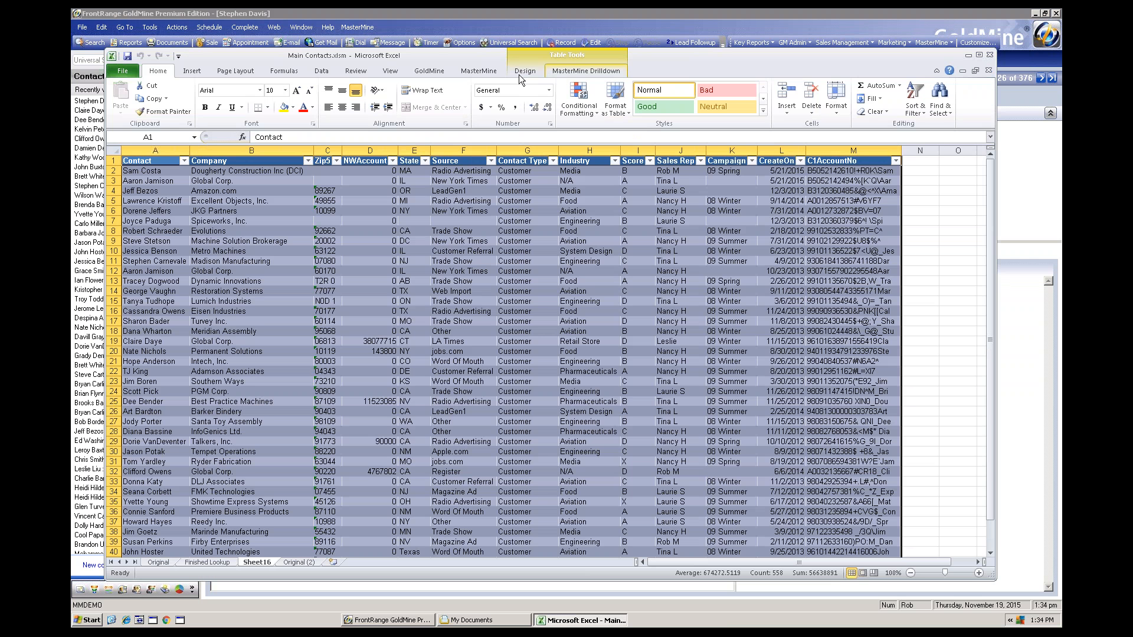
Open the archived report Main Contacts - Sheet16 - 11-19-2015.xls from My Documents with MasterMine's Open Report command
{"action": "left_click", "coordinate": [490, 72]}
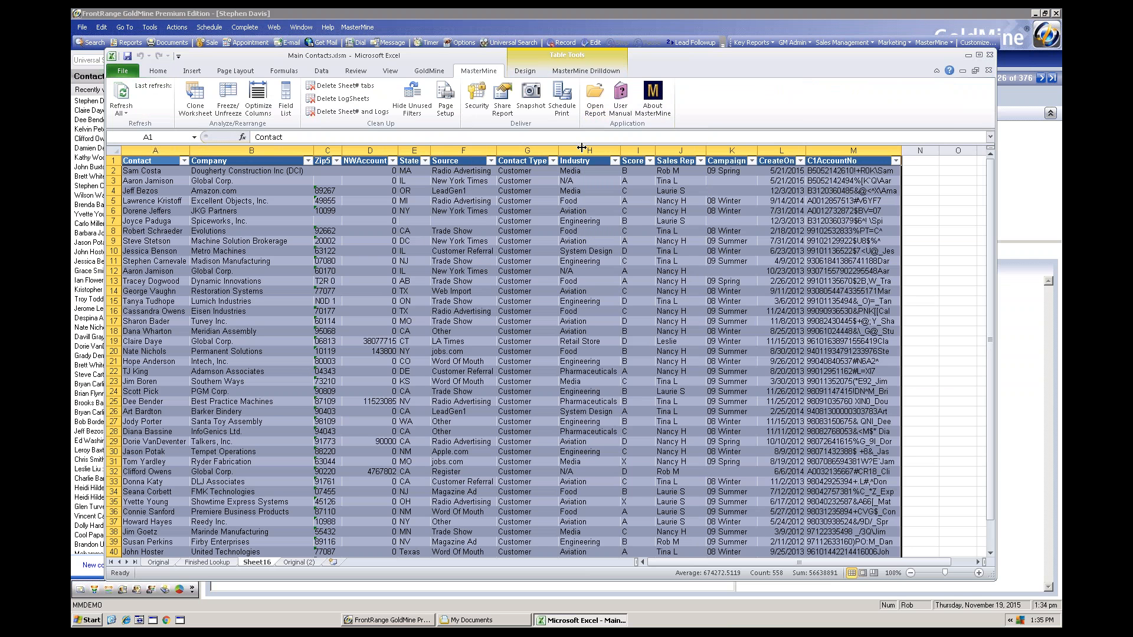
{"action": "left_click", "coordinate": [596, 96]}
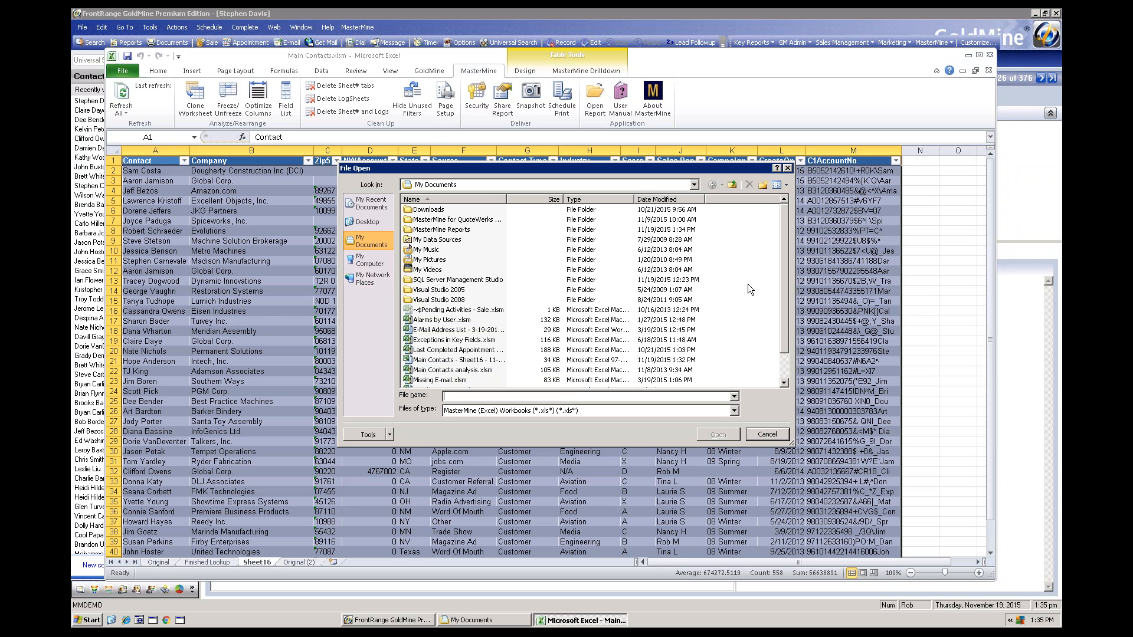
{"action": "scroll", "coordinate": [787, 316], "scroll_direction": "down", "scroll_amount": 1}
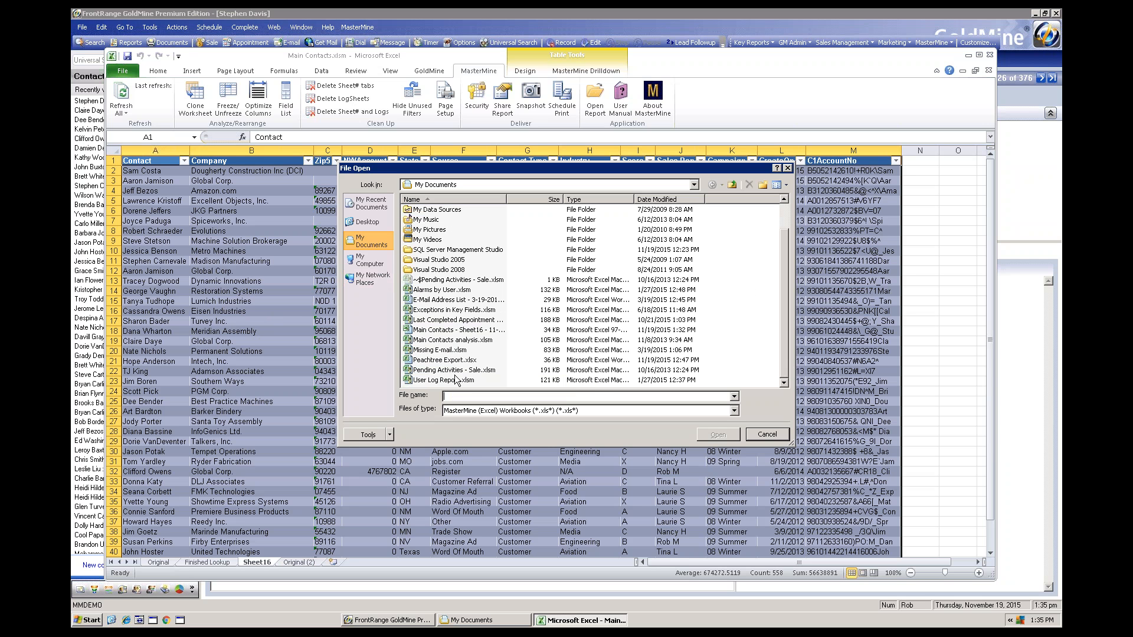
{"action": "left_click", "coordinate": [443, 331]}
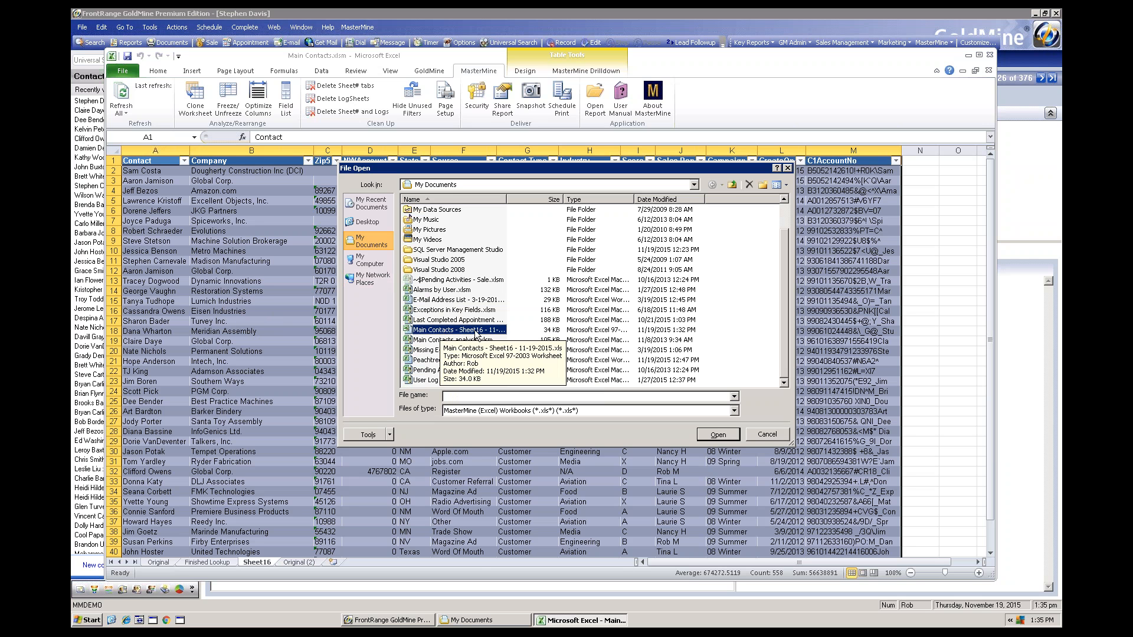
{"action": "double_click", "coordinate": [447, 330]}
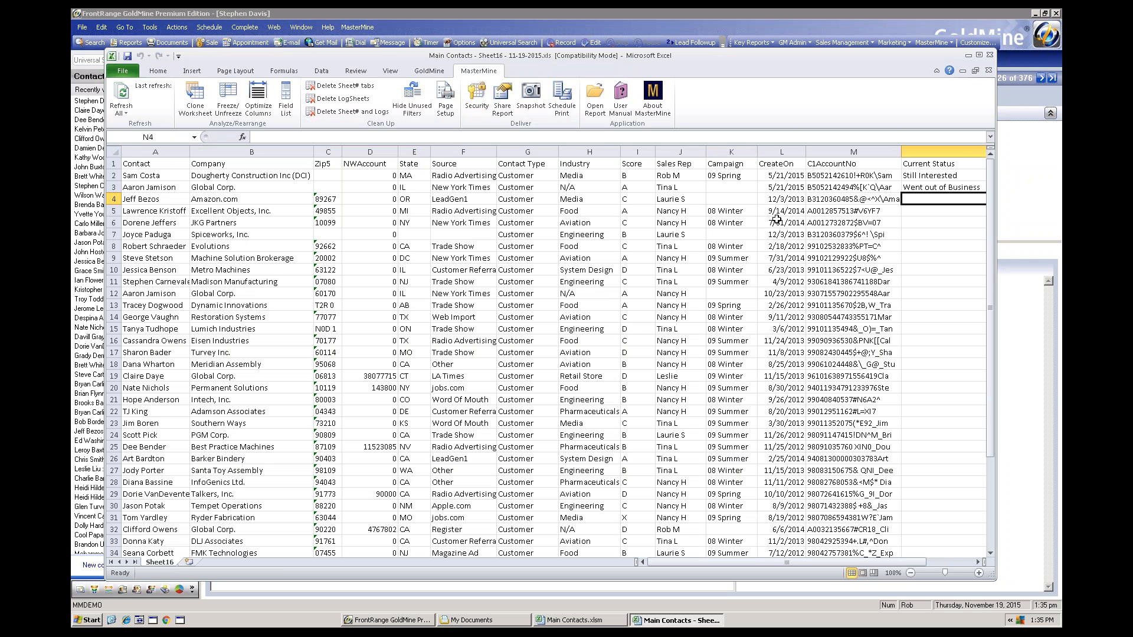
Convert the archived contact data, including the Current Status column, into a table with headers
{"action": "left_click", "coordinate": [837, 200]}
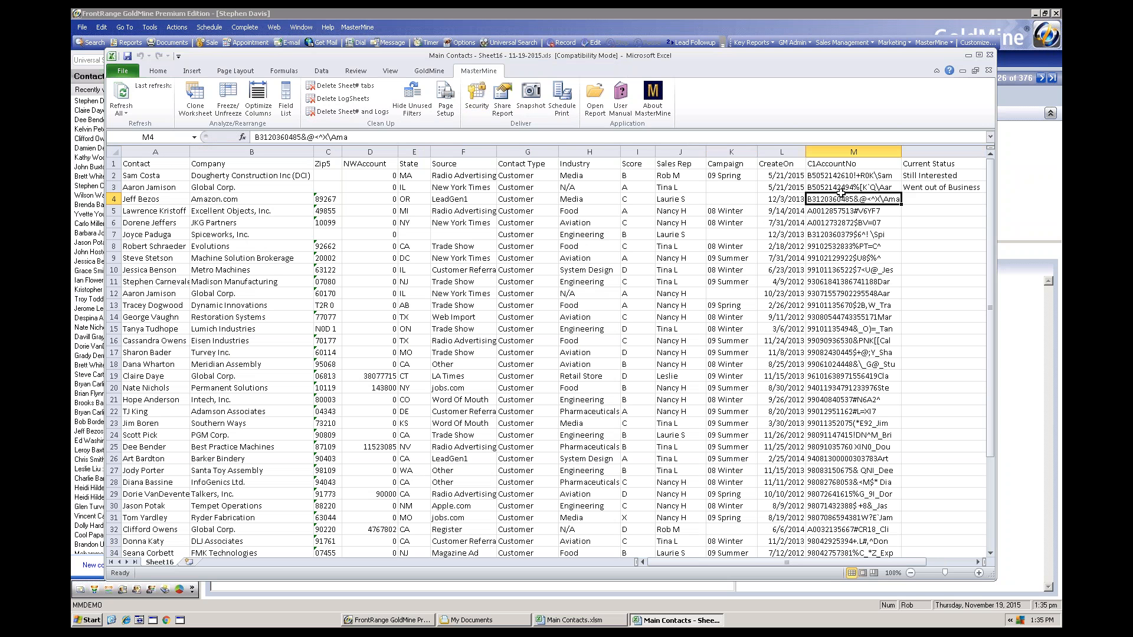
{"action": "left_click", "coordinate": [840, 188]}
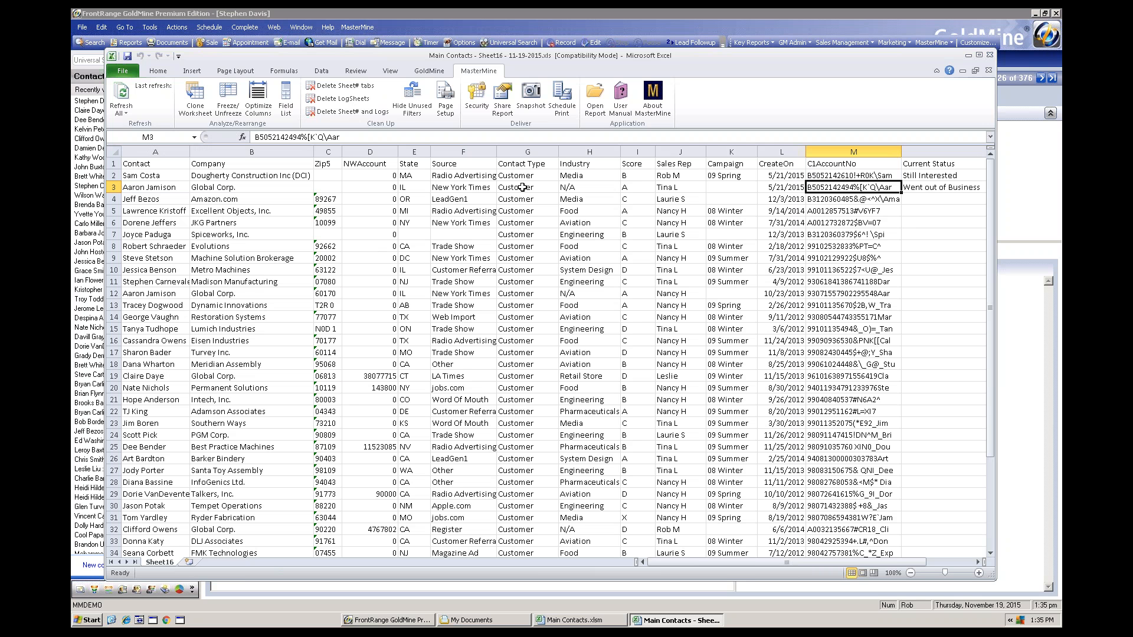
{"action": "left_click", "coordinate": [521, 187]}
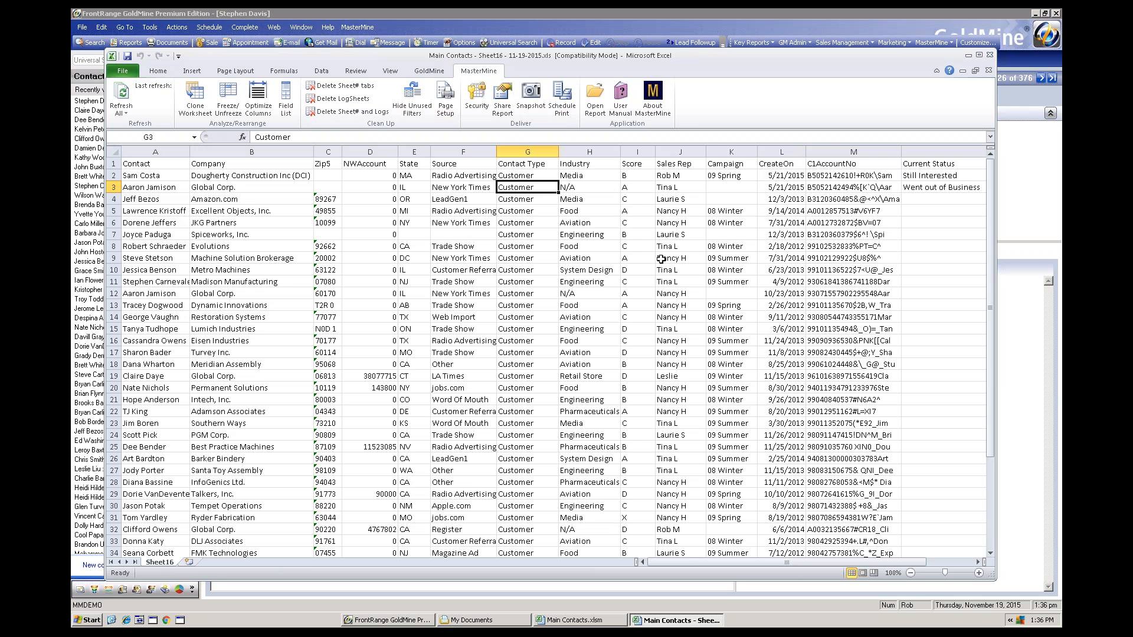
{"action": "left_click", "coordinate": [823, 174]}
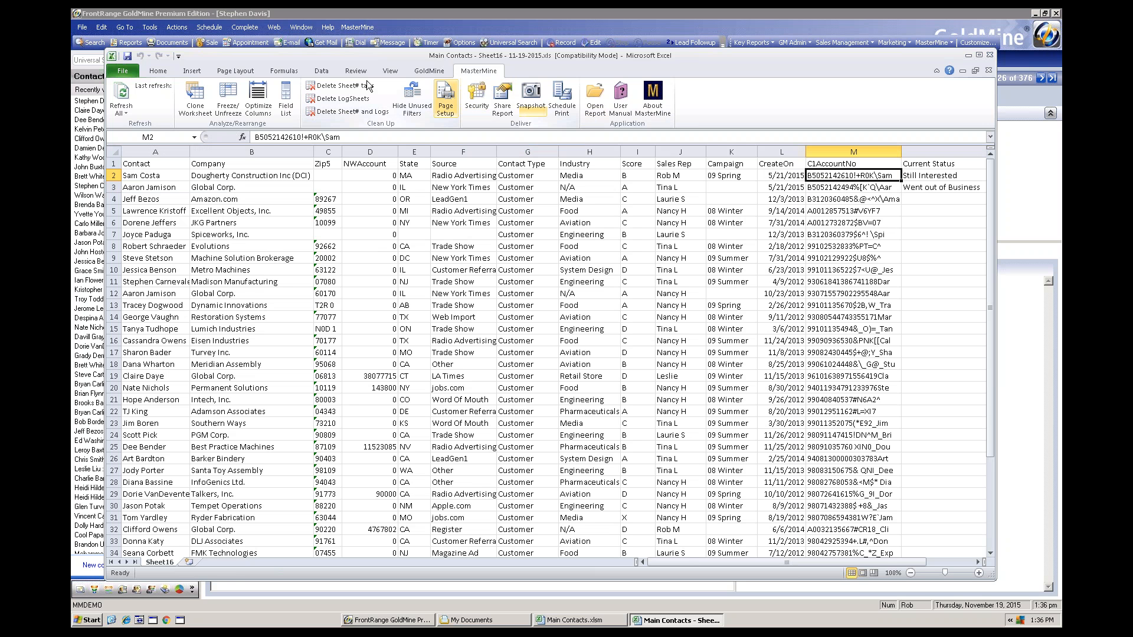
{"action": "left_click", "coordinate": [192, 71]}
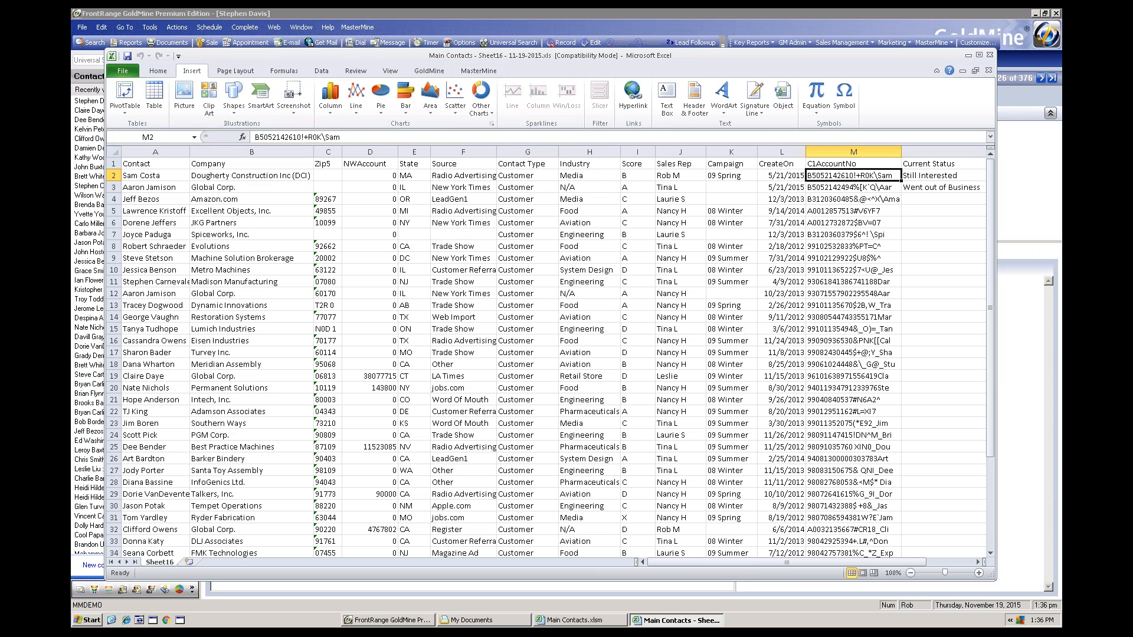
{"action": "left_click", "coordinate": [157, 93]}
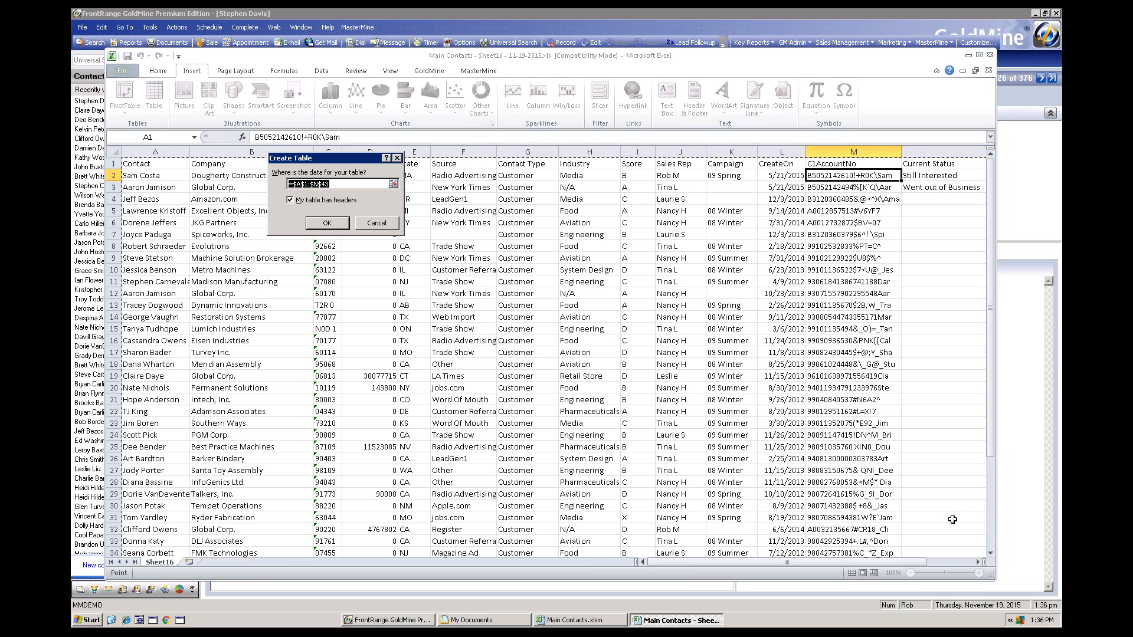
{"action": "left_click_drag", "start_coordinate": [991, 446], "coordinate": [995, 539]}
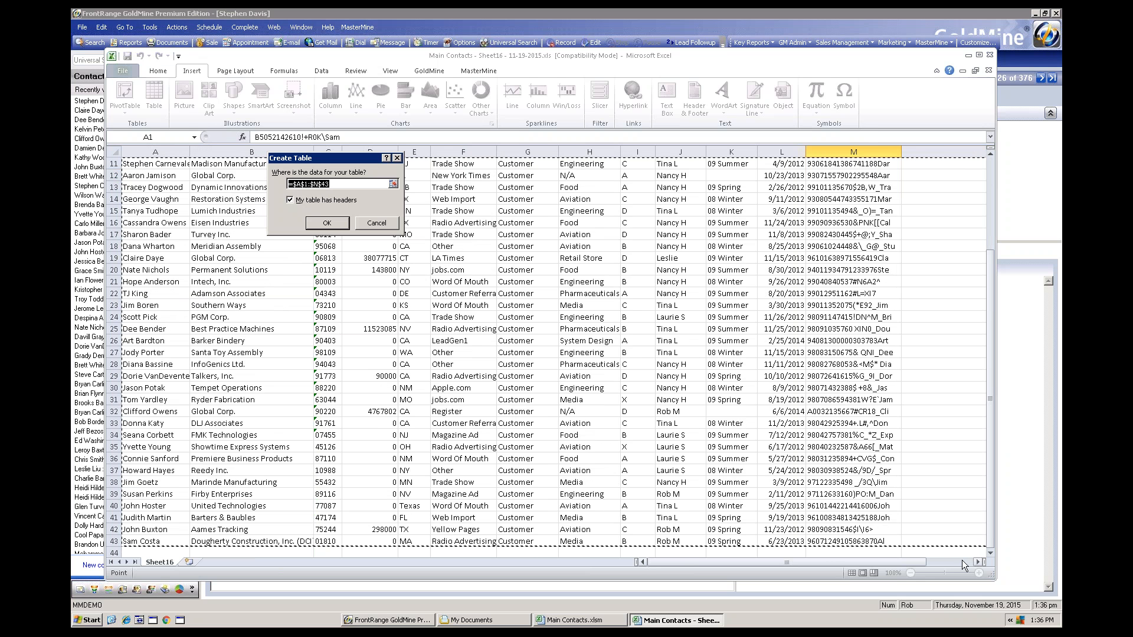
{"action": "left_click", "coordinate": [979, 563]}
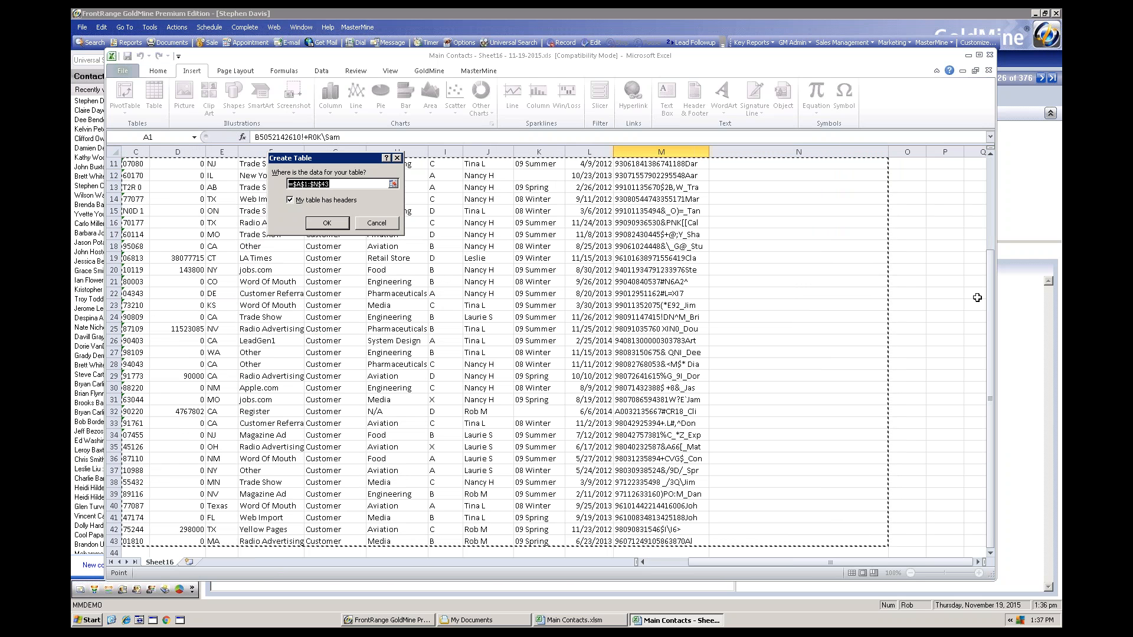
{"action": "left_click_drag", "start_coordinate": [989, 282], "coordinate": [982, 152]}
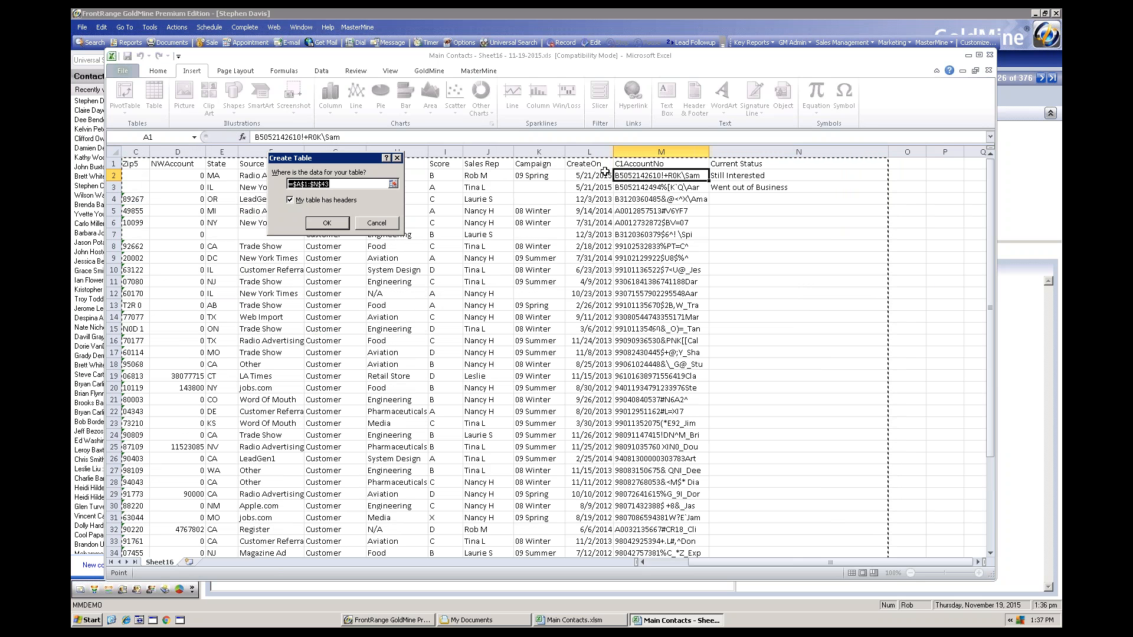
{"action": "left_click", "coordinate": [327, 223]}
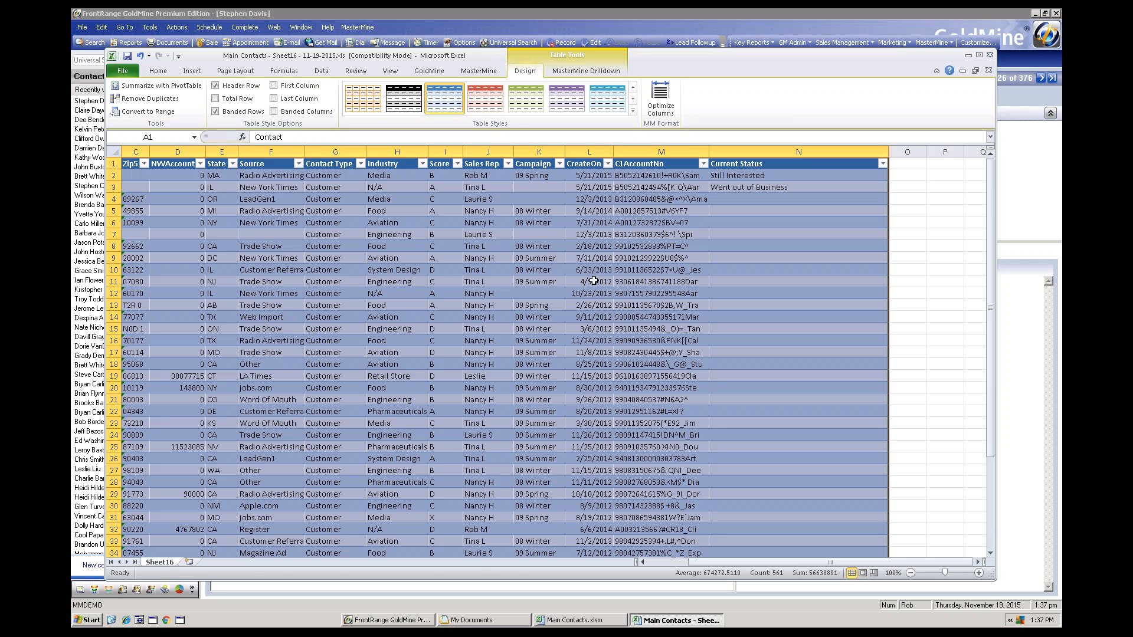
Display the MasterMine drilldown tools for the table and select the two filled Current Status cells, N2:N3
{"action": "left_click", "coordinate": [641, 199]}
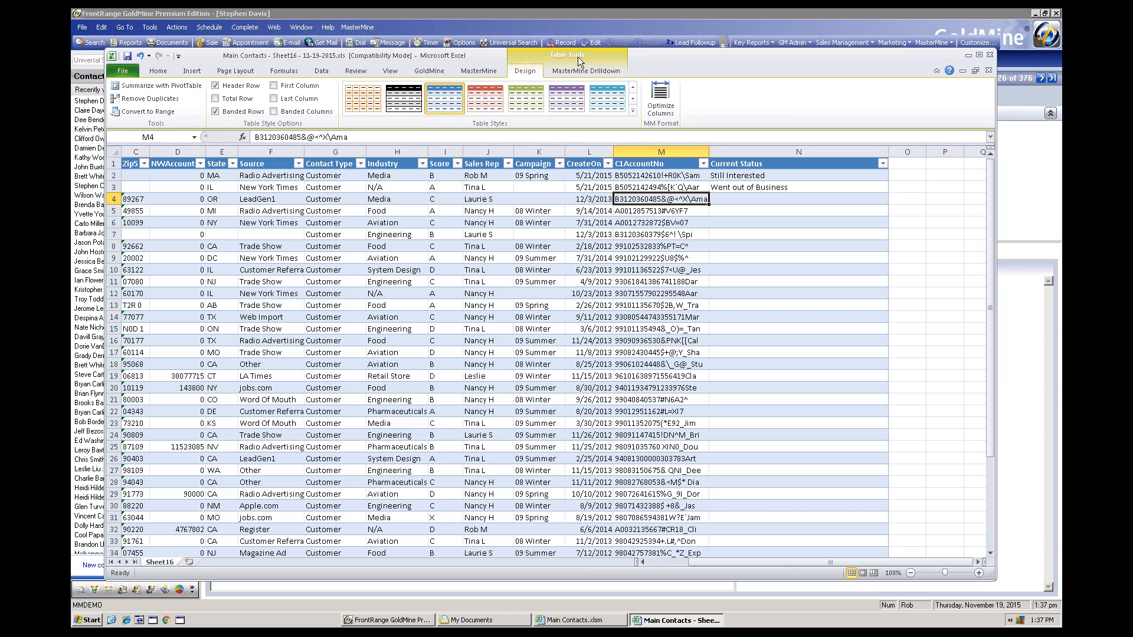
{"action": "left_click", "coordinate": [576, 72]}
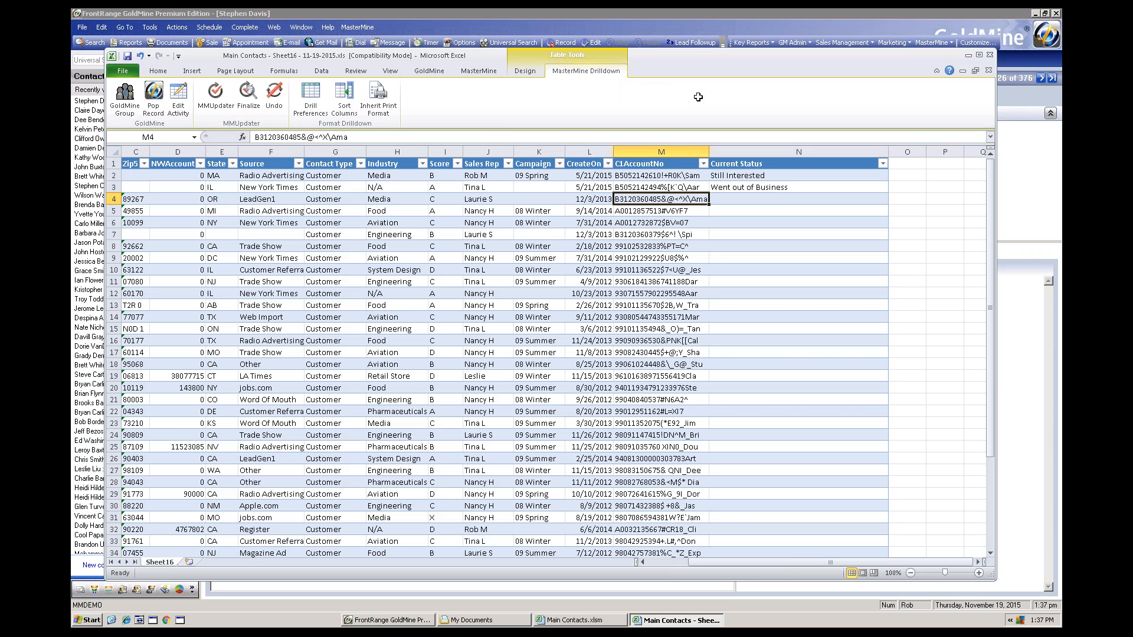
{"action": "left_click", "coordinate": [485, 71]}
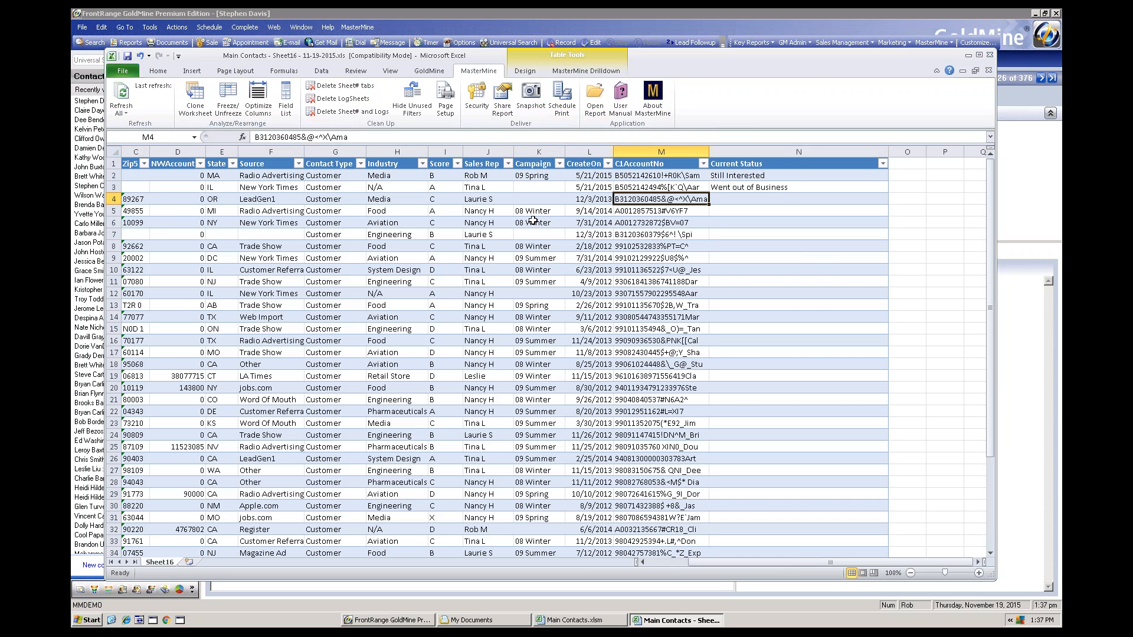
{"action": "left_click", "coordinate": [580, 71]}
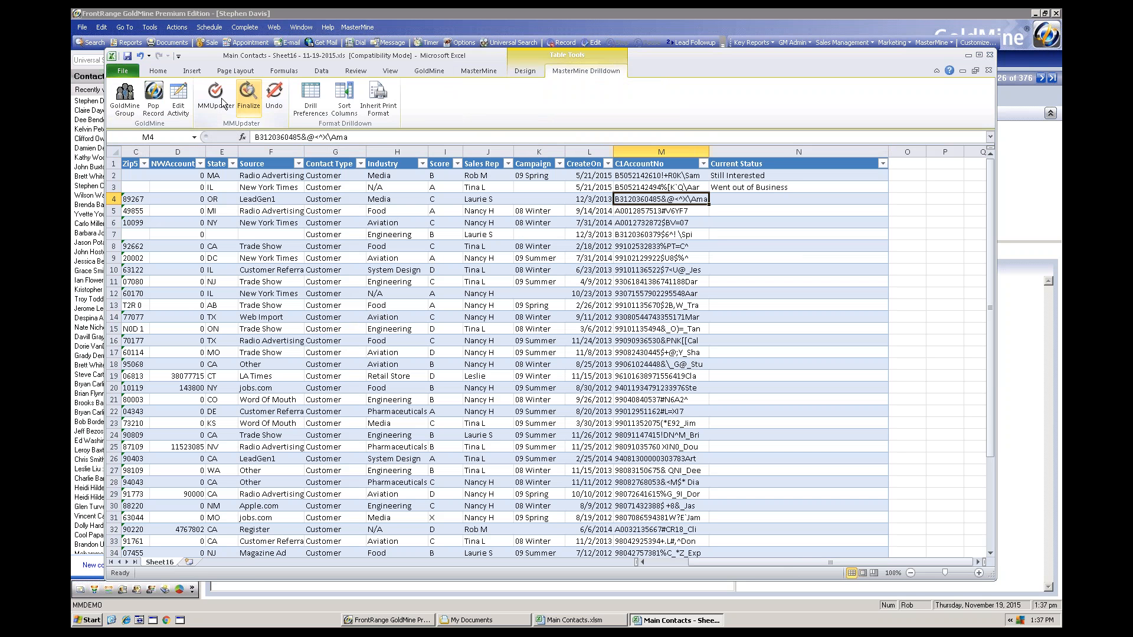
{"action": "left_click_drag", "start_coordinate": [748, 175], "coordinate": [745, 187]}
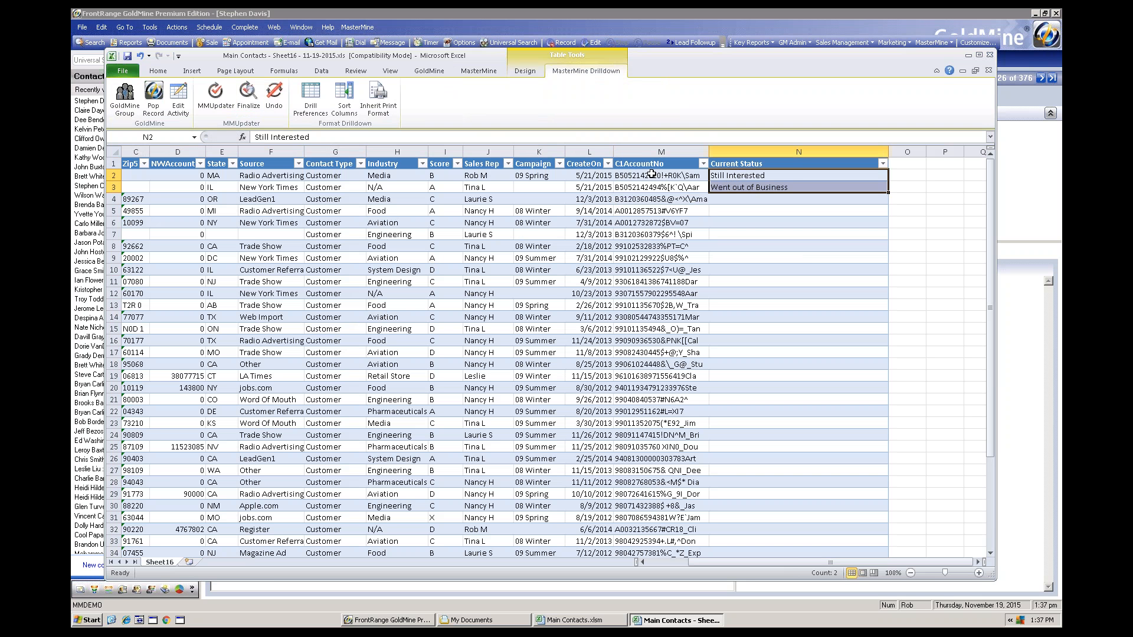
Try to run MMUpdater on the two selected Current Status entries in the archive workbook
{"action": "left_click", "coordinate": [216, 95]}
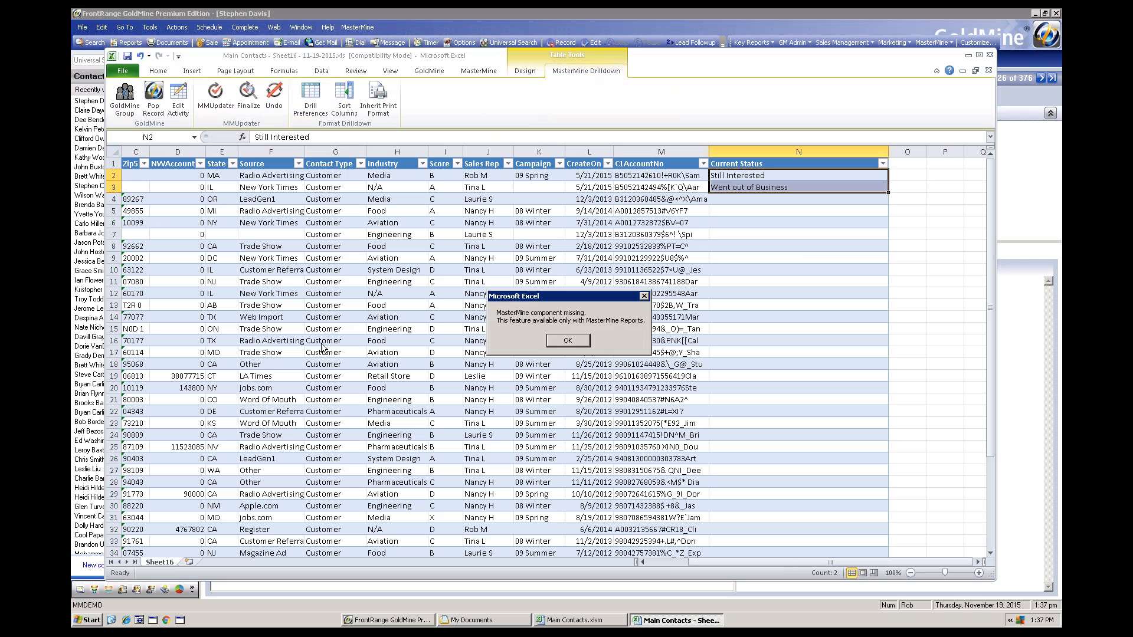
{"action": "left_click", "coordinate": [566, 341]}
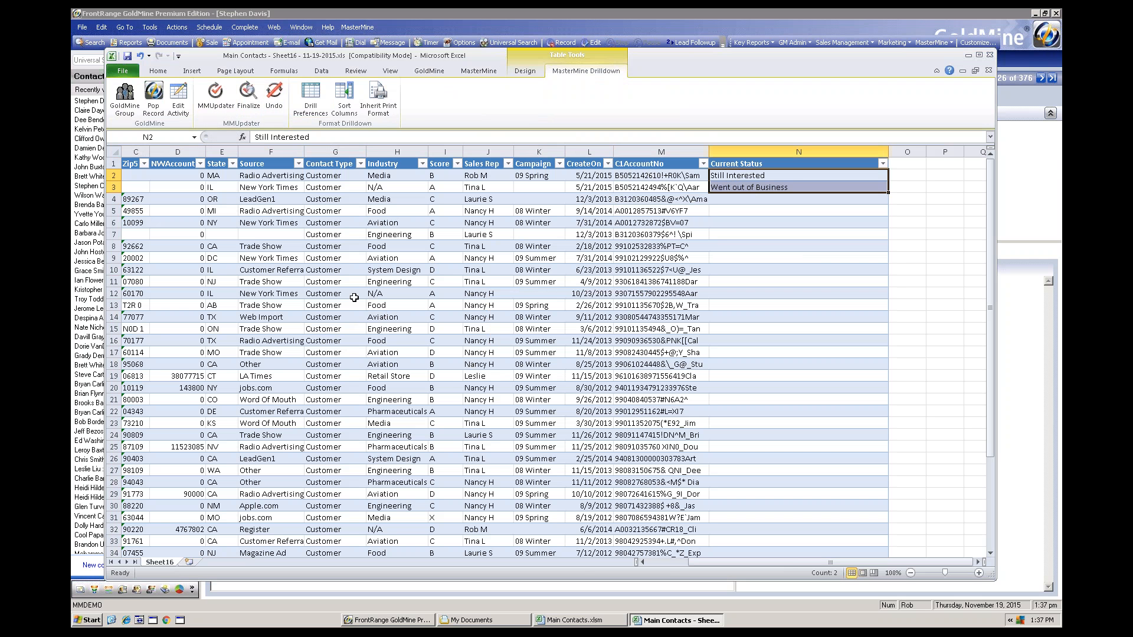
{"action": "left_click", "coordinate": [214, 100]}
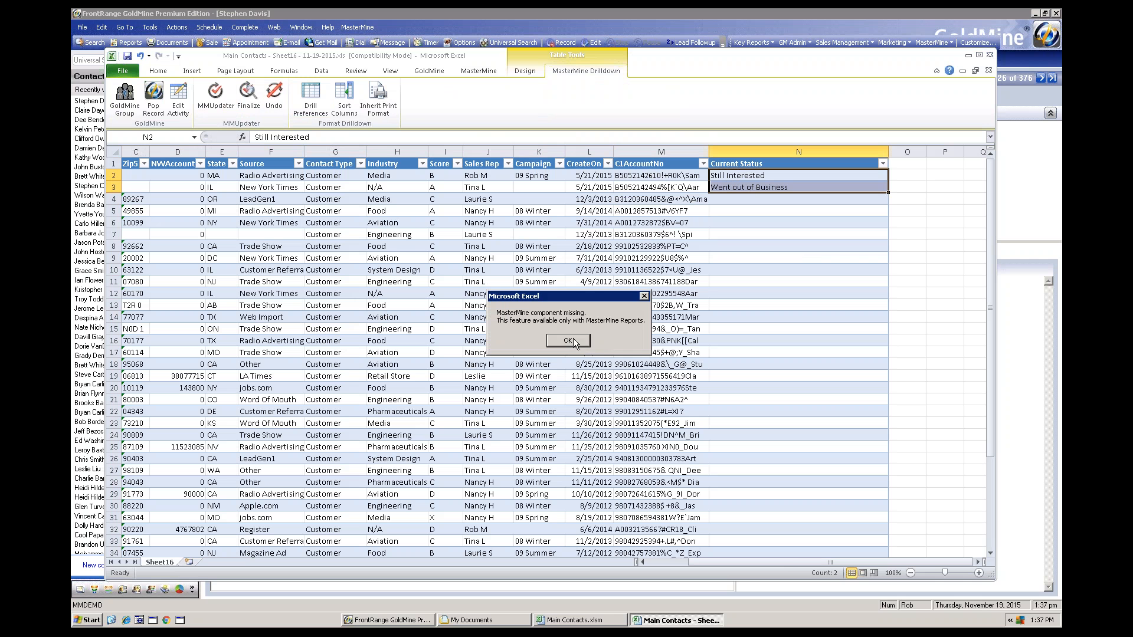
{"action": "left_click", "coordinate": [568, 341]}
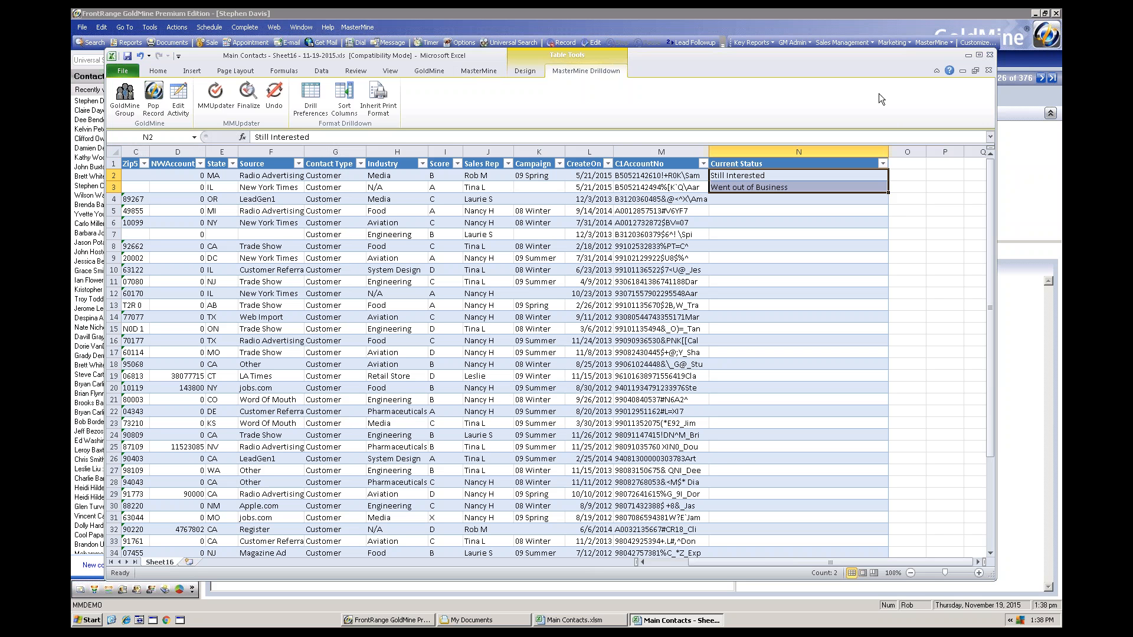
Copy Sheet16 from the archive workbook into Main Contacts.xlsm, placing the copy before the Original sheet
{"action": "right_click", "coordinate": [163, 562]}
{"action": "left_click", "coordinate": [208, 472]}
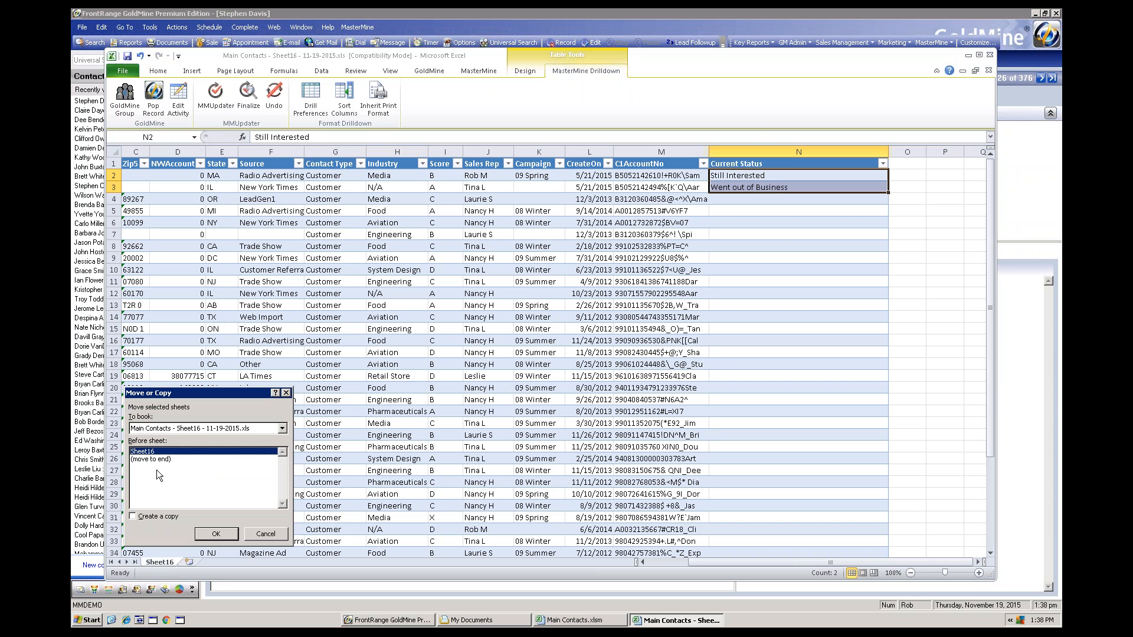
{"action": "left_click", "coordinate": [132, 516]}
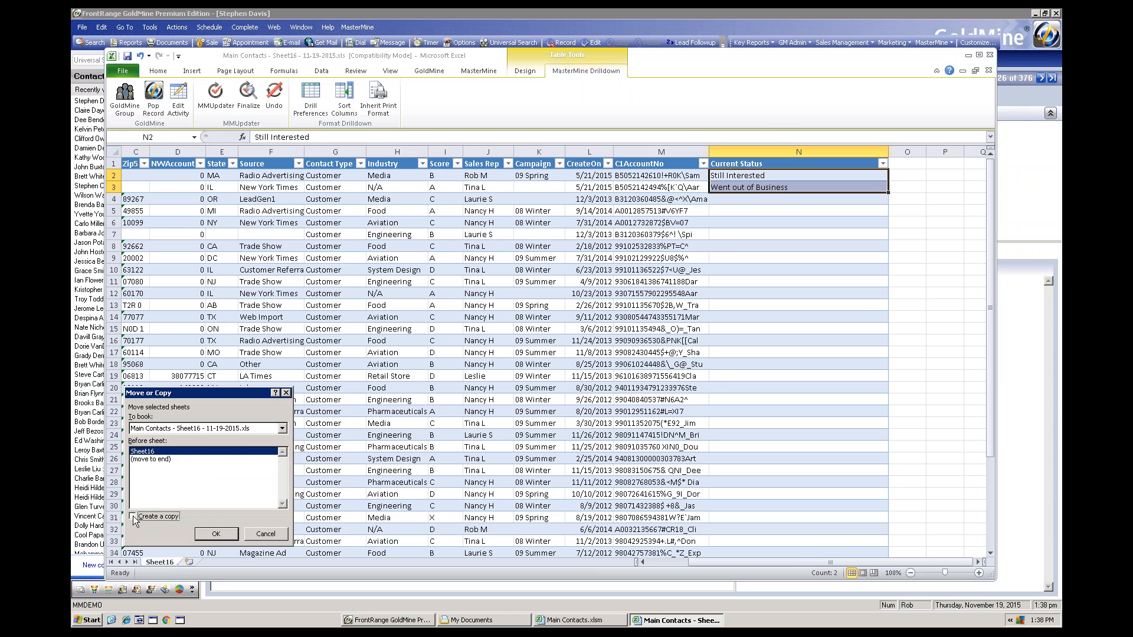
{"action": "left_click", "coordinate": [282, 428]}
{"action": "left_click", "coordinate": [169, 447]}
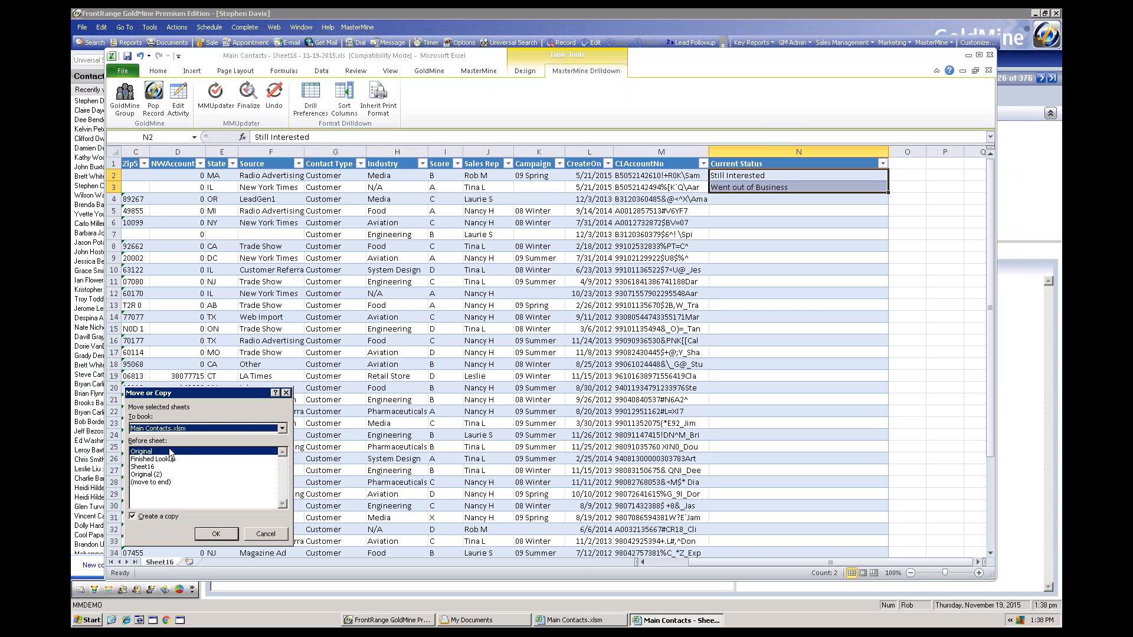
{"action": "left_click", "coordinate": [215, 533]}
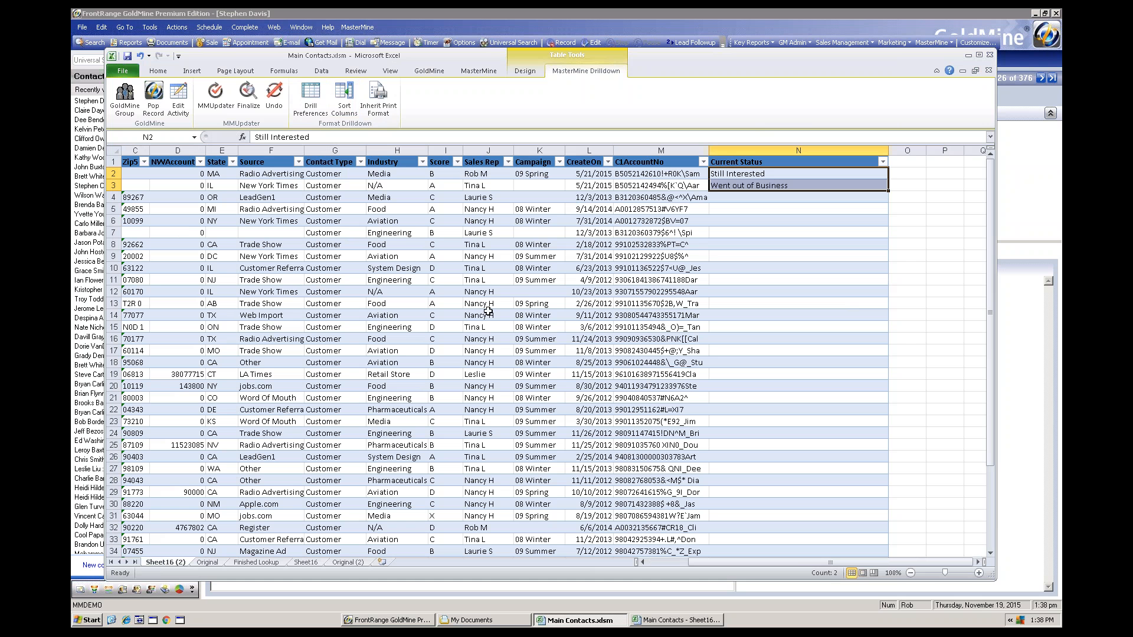
Start MMUpdater for the two selected rows on the copied sheet and set the GoldMine table being updated to Contact2
{"action": "left_click", "coordinate": [216, 98]}
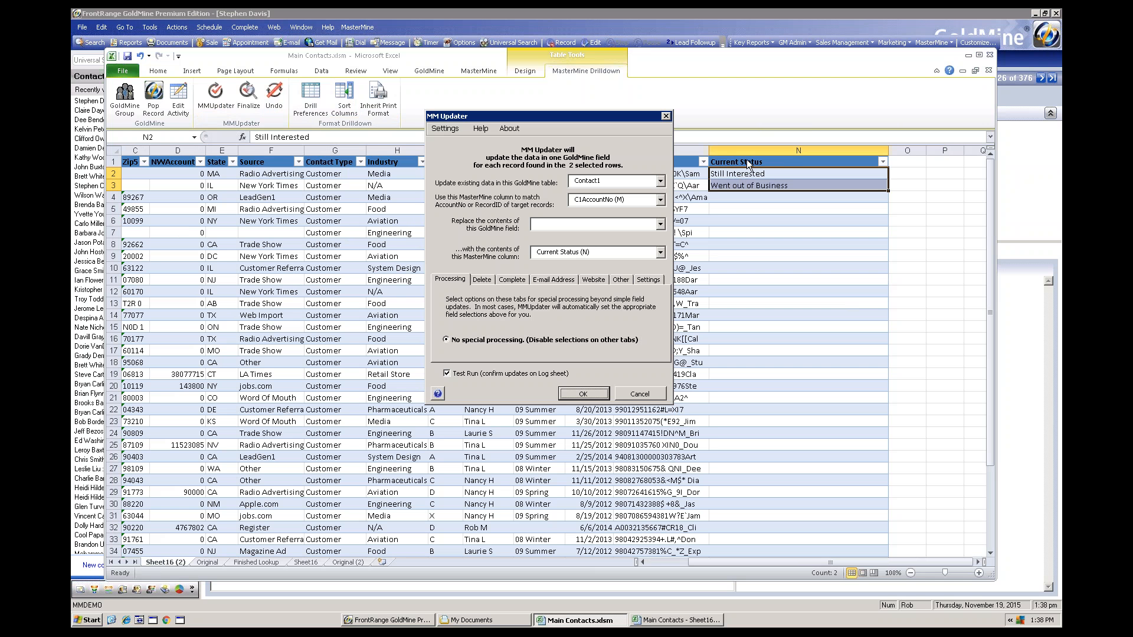
{"action": "left_click", "coordinate": [660, 225]}
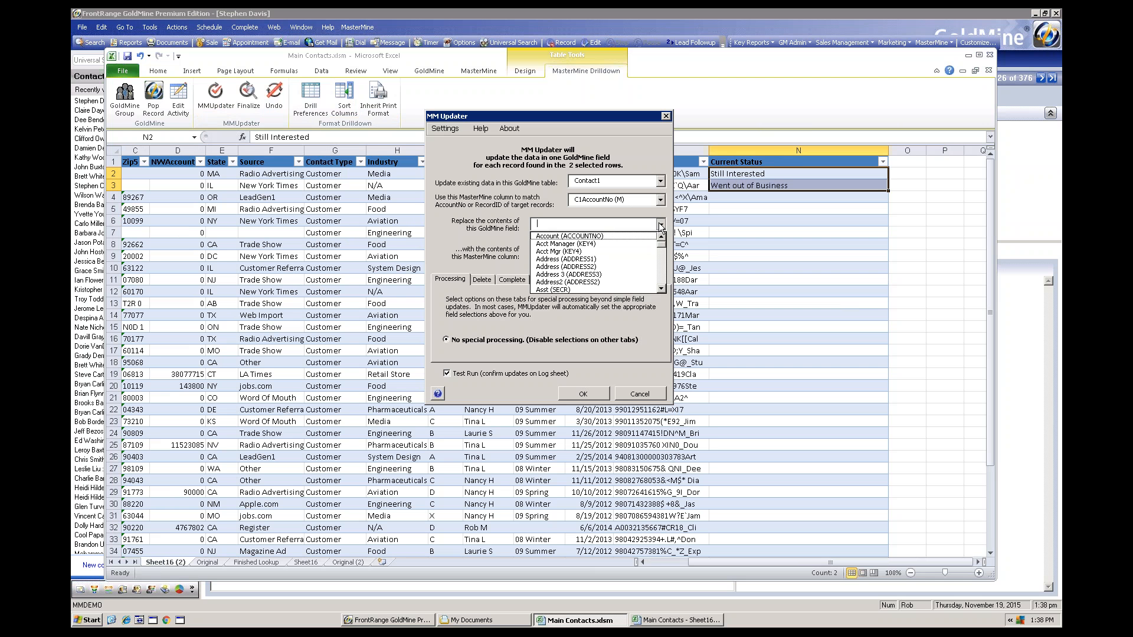
{"action": "left_click", "coordinate": [660, 275]}
{"action": "left_click", "coordinate": [661, 288]}
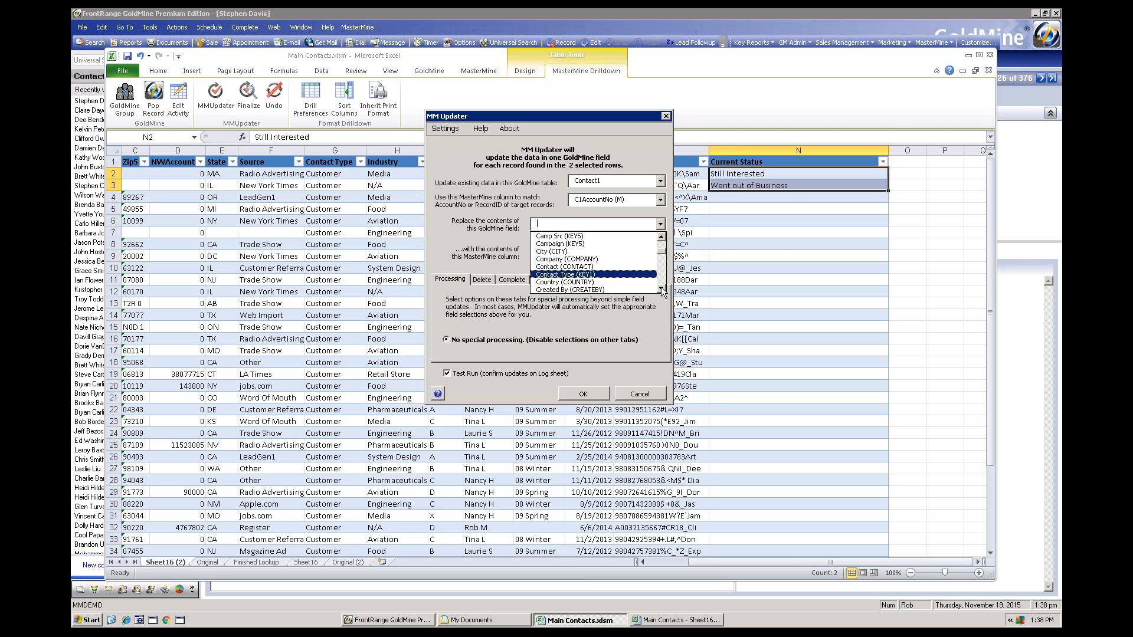
{"action": "left_click", "coordinate": [661, 289]}
{"action": "left_click", "coordinate": [661, 289]}
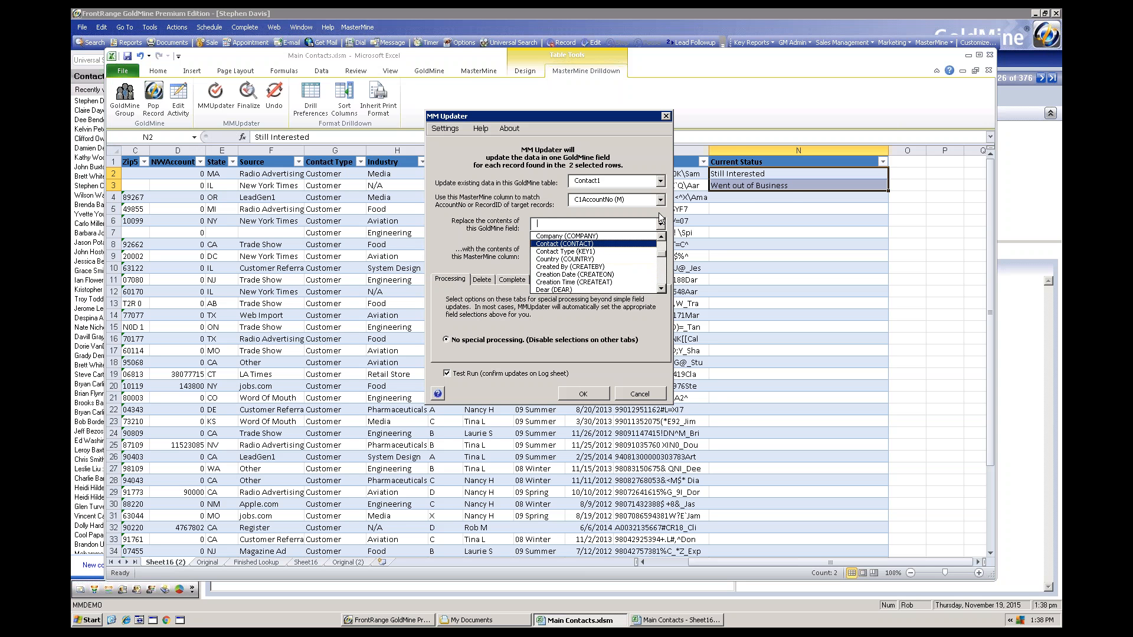
{"action": "left_click", "coordinate": [660, 182]}
{"action": "left_click", "coordinate": [599, 201]}
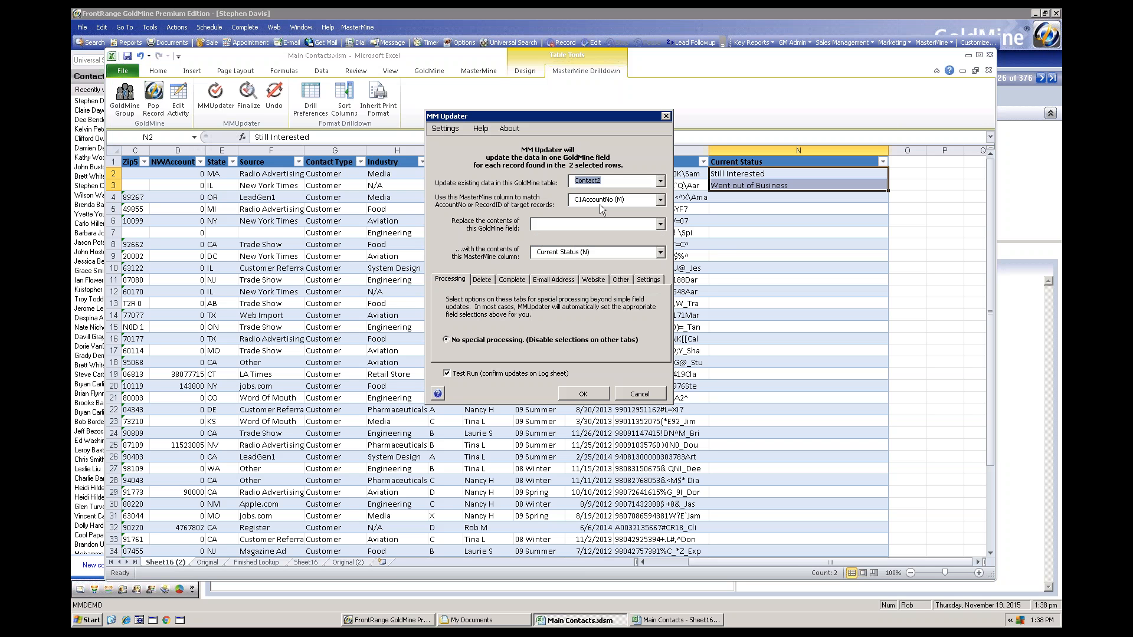
Replace the GoldMine Comments field with the Current Status entries of the two selected rows, running the update with Test Run turned off
{"action": "left_click", "coordinate": [655, 226]}
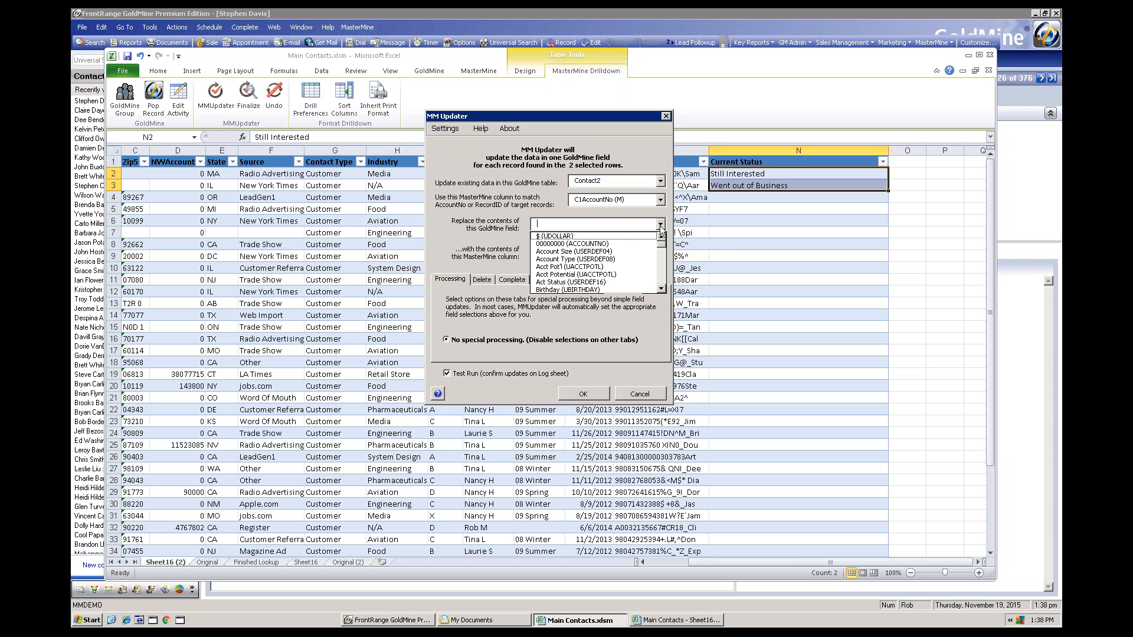
{"action": "left_click", "coordinate": [663, 278]}
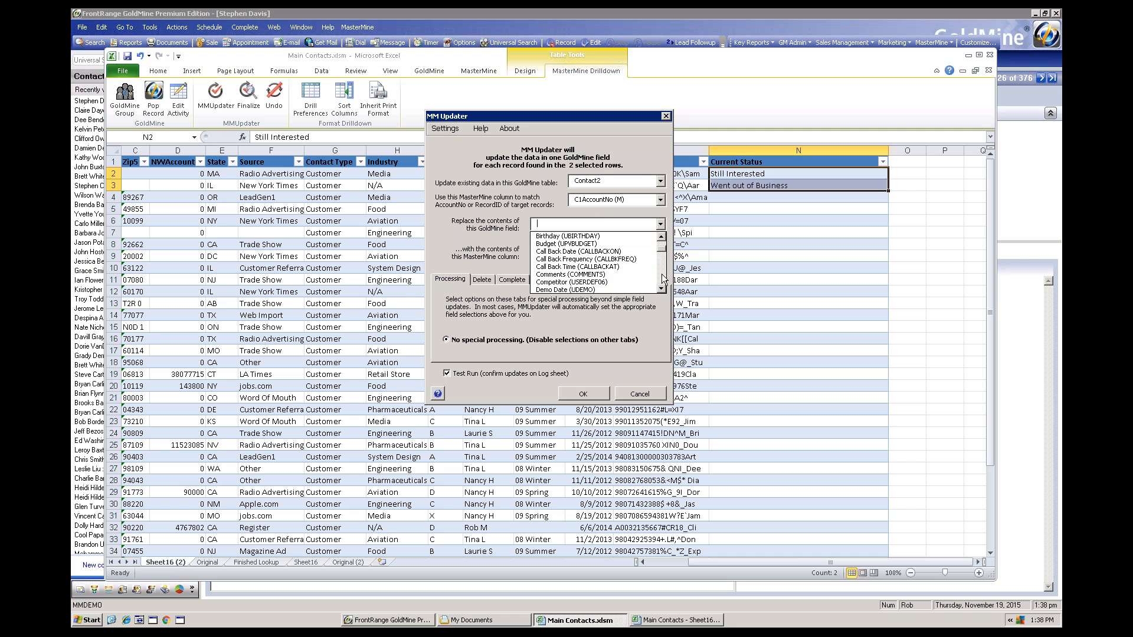
{"action": "left_click", "coordinate": [592, 273]}
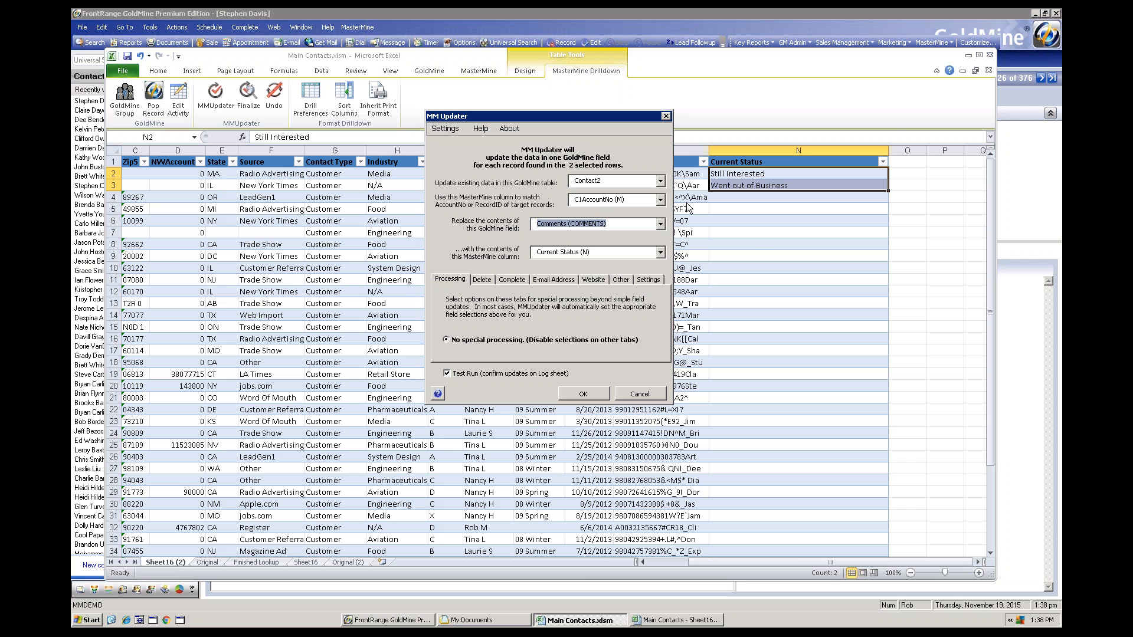
{"action": "left_click", "coordinate": [447, 373]}
{"action": "key", "text": "Return"}
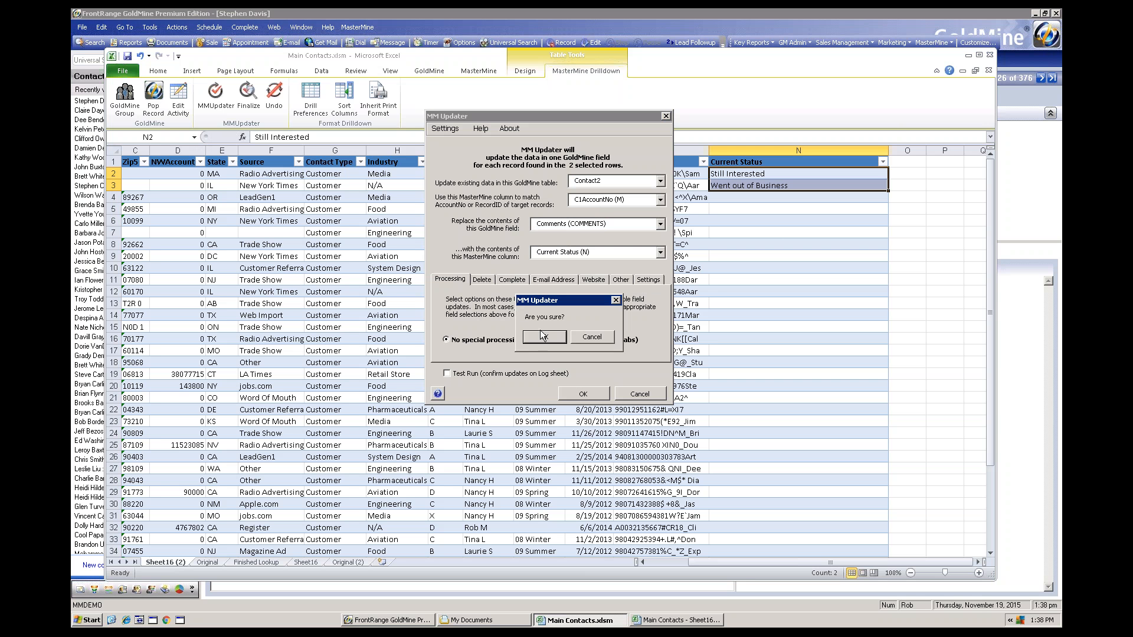
{"action": "left_click", "coordinate": [544, 338]}
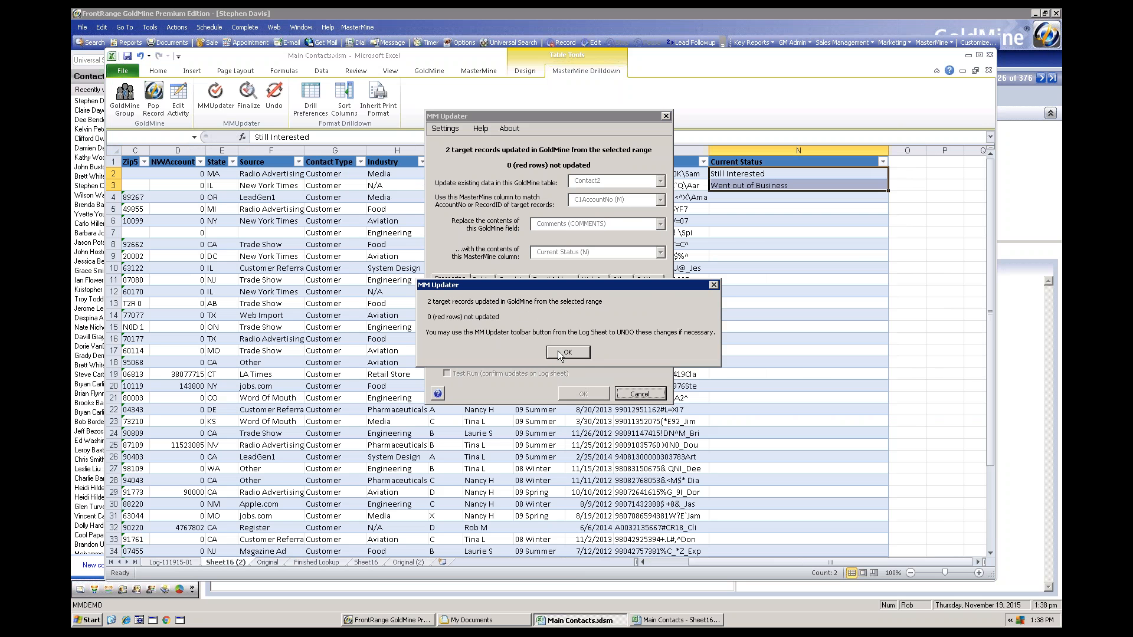
{"action": "left_click", "coordinate": [559, 353]}
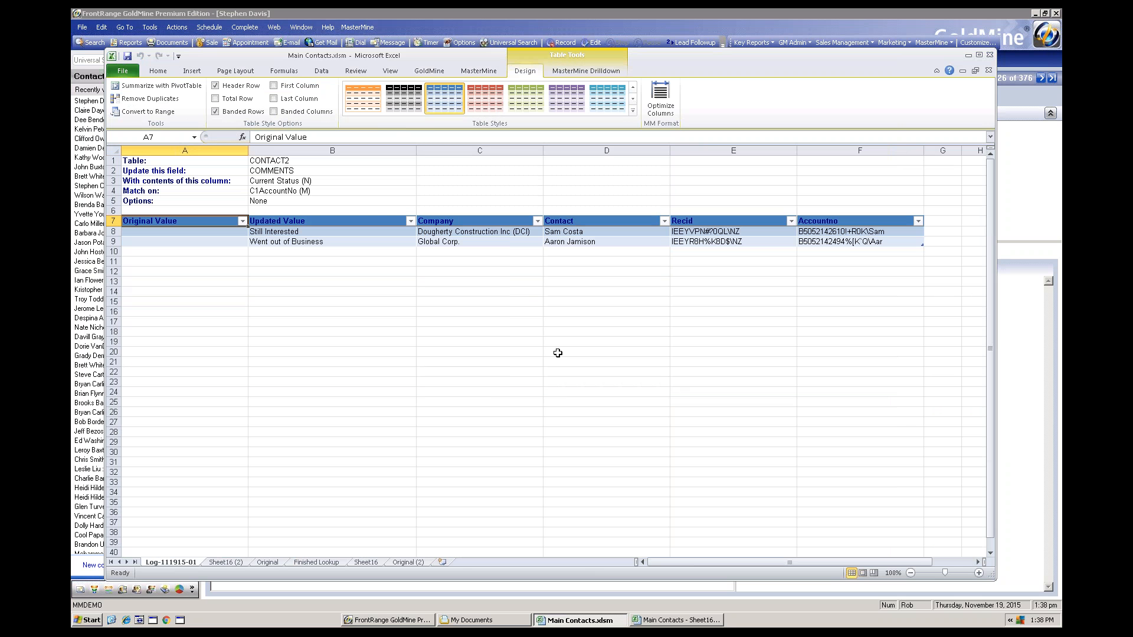
Open the logged Global Corp. contact in GoldMine and check its Comments on the Summary view and its Accountno field
{"action": "left_click", "coordinate": [443, 241]}
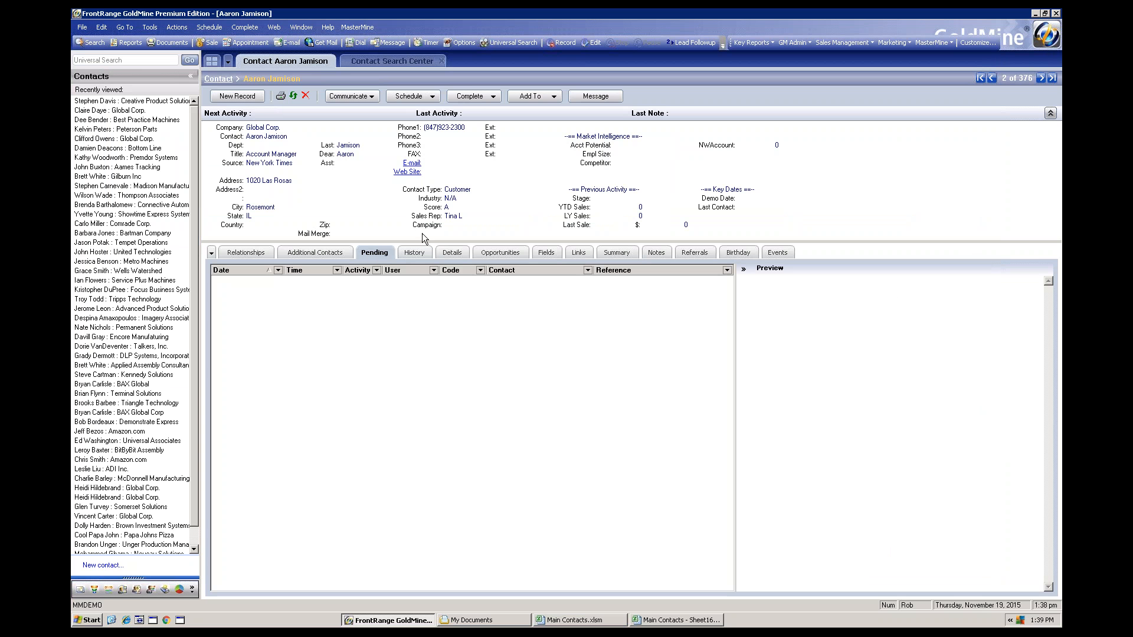
{"action": "left_click", "coordinate": [618, 254]}
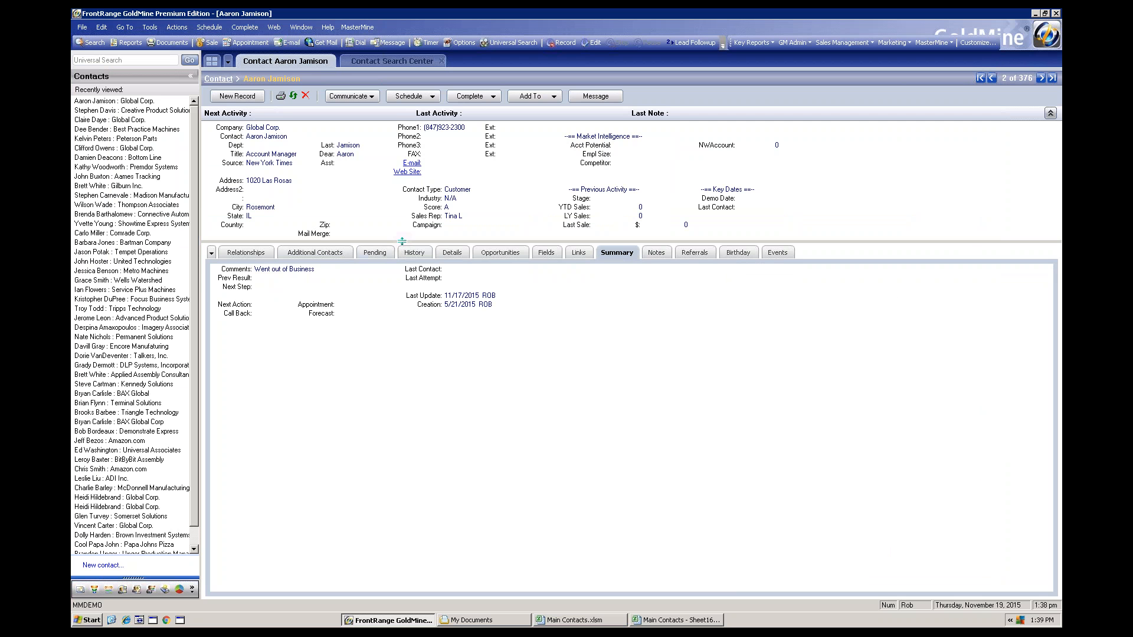
{"action": "left_click_drag", "start_coordinate": [401, 241], "coordinate": [408, 277]}
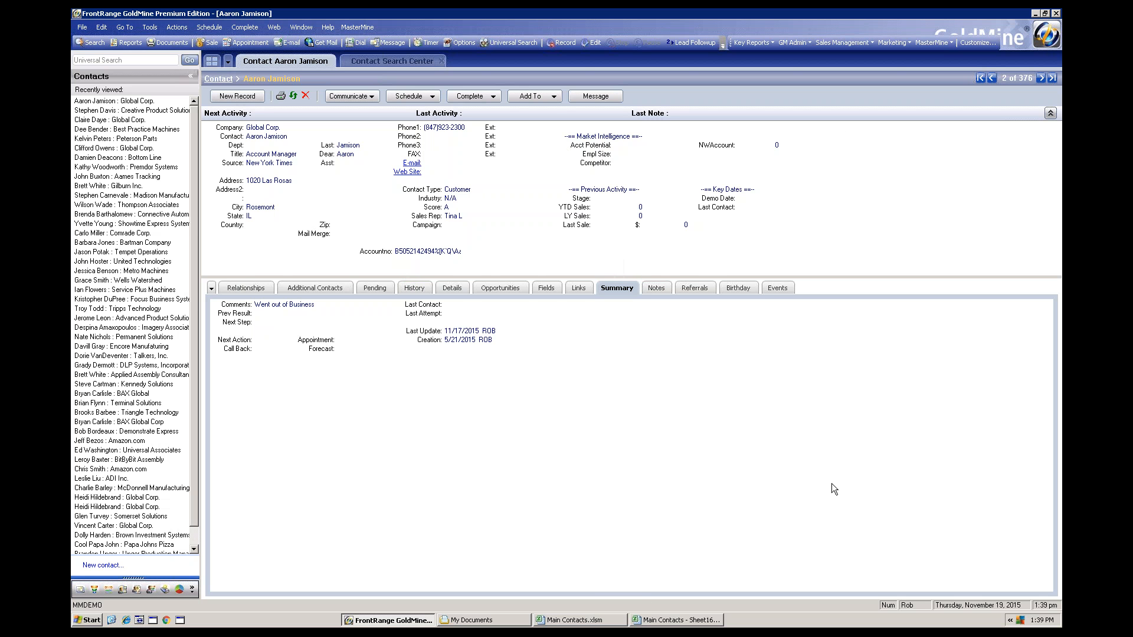
Switch to the archive workbook, maximize its window and examine the C1AccountNo column alongside the contact columns
{"action": "left_click", "coordinate": [652, 621]}
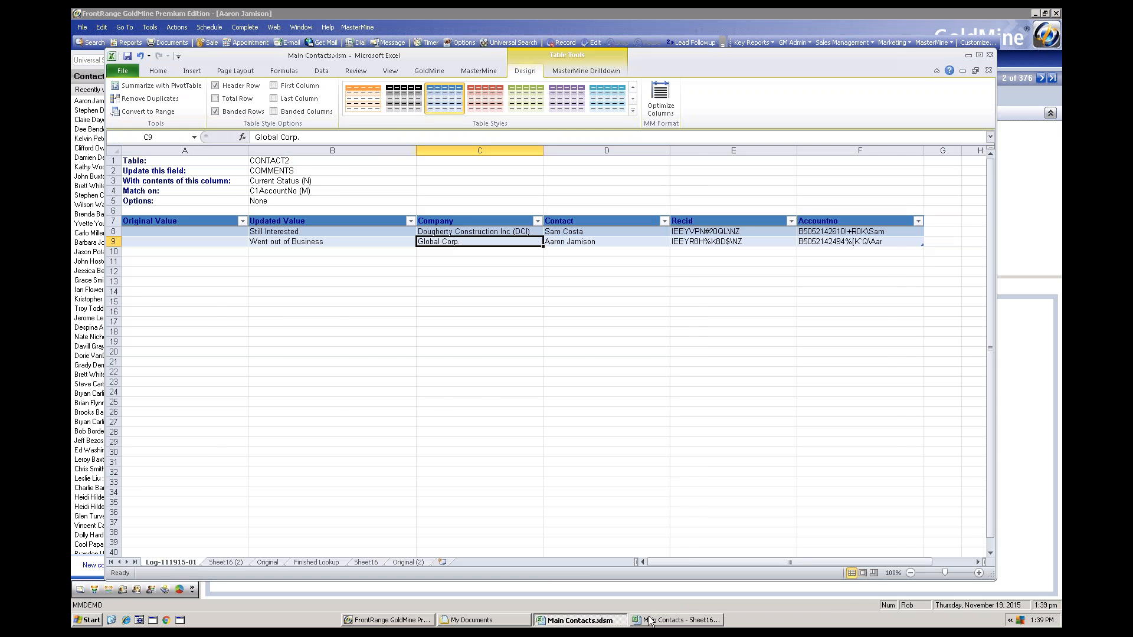
{"action": "left_click", "coordinate": [650, 621]}
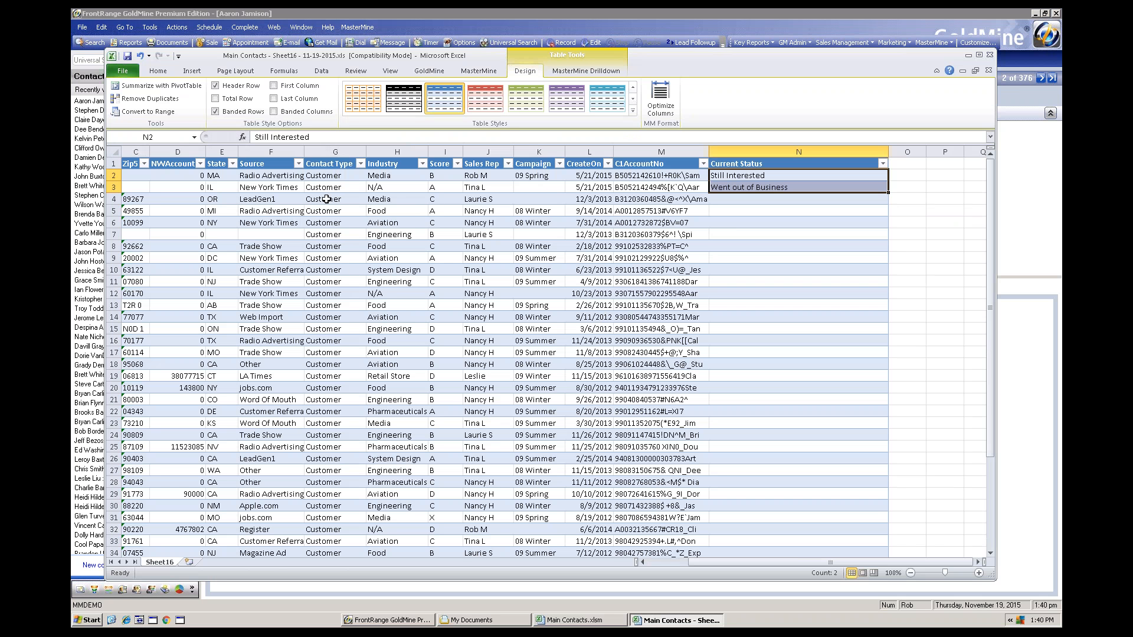
{"action": "left_click", "coordinate": [656, 152]}
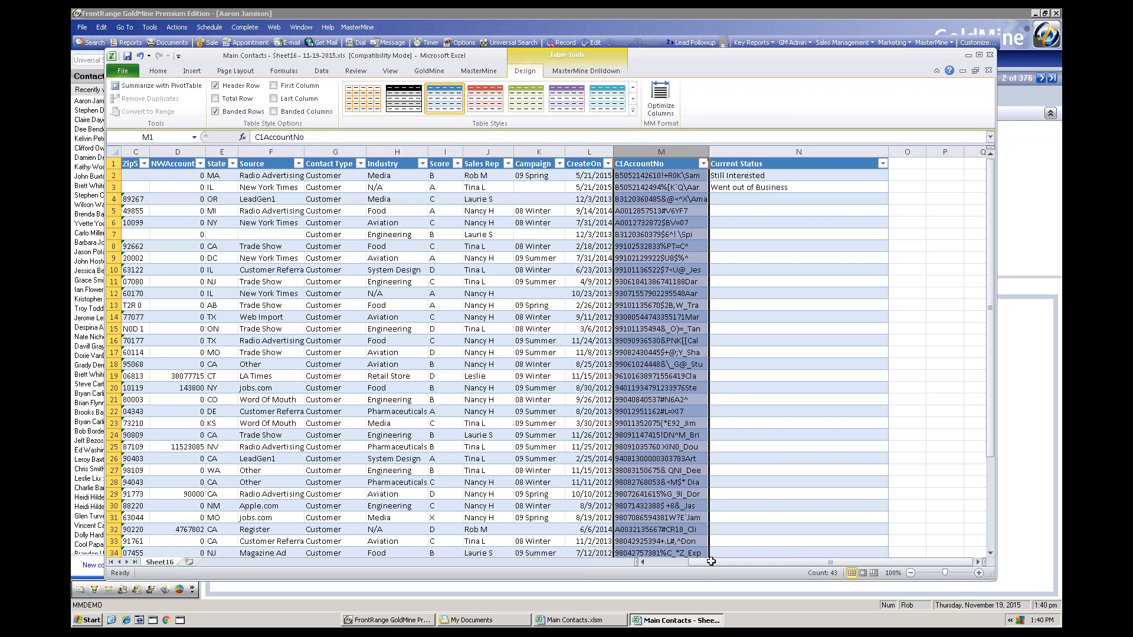
{"action": "left_click_drag", "start_coordinate": [702, 564], "coordinate": [642, 562]}
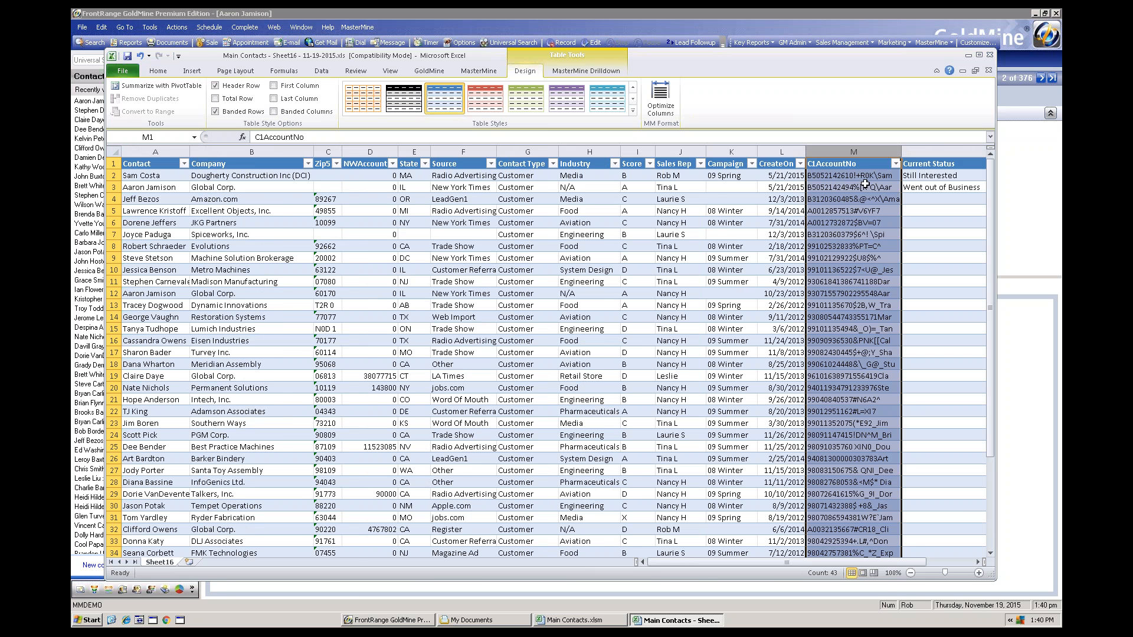
{"action": "double_click", "coordinate": [772, 57]}
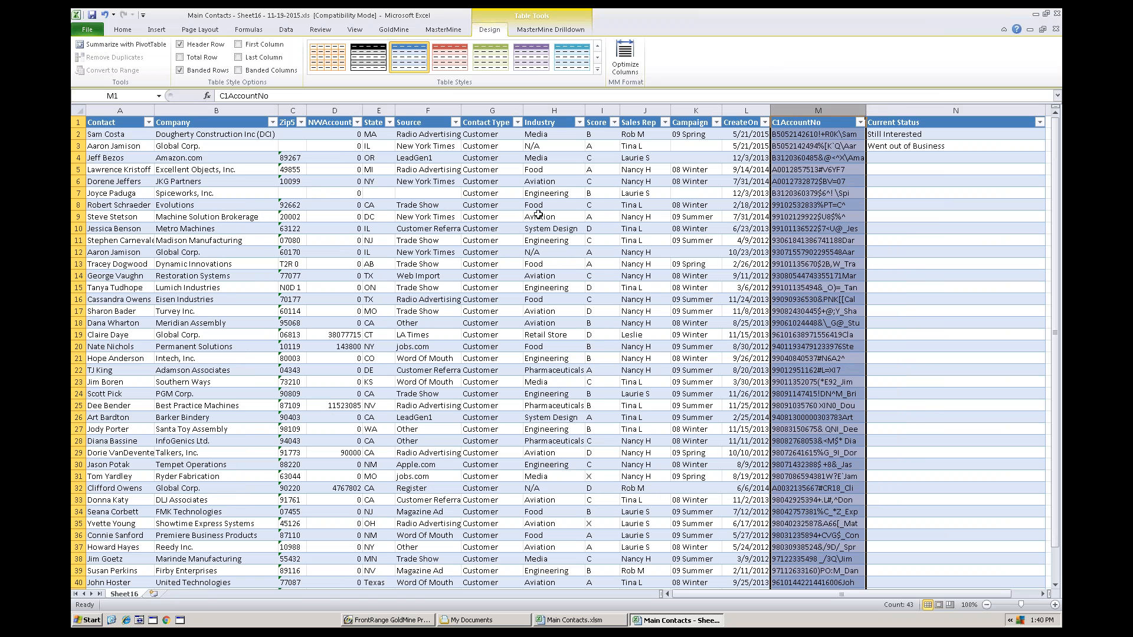
Delete the C1AccountNo column from Sheet16 (2) in Main Contacts.xlsm
{"action": "left_click", "coordinate": [586, 624]}
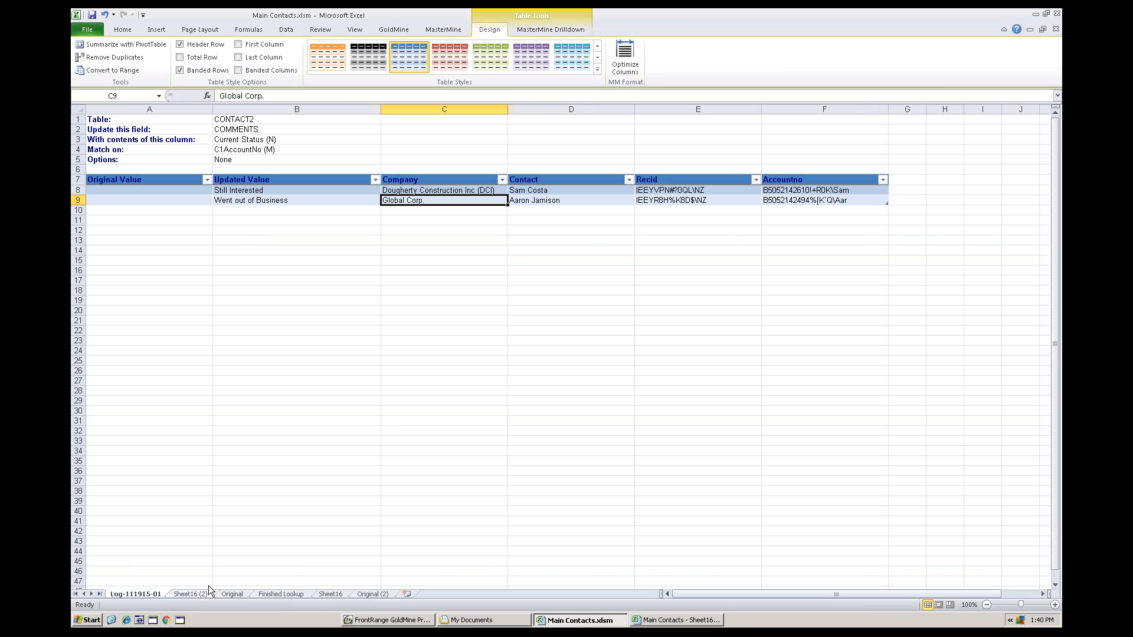
{"action": "left_click", "coordinate": [191, 594]}
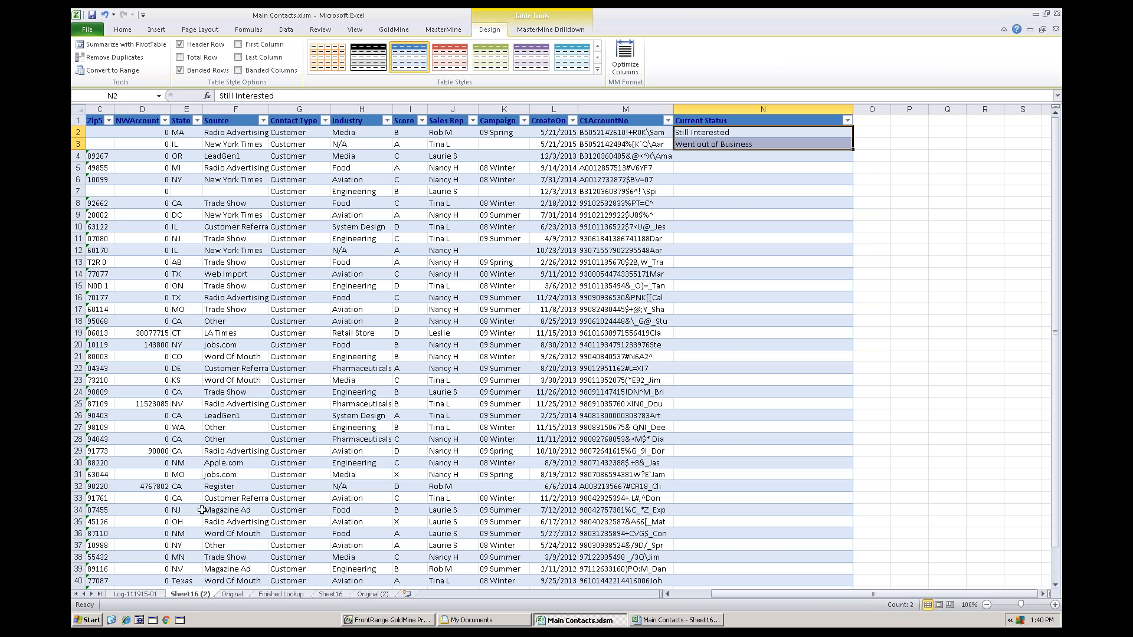
{"action": "left_click", "coordinate": [607, 119]}
{"action": "right_click", "coordinate": [627, 257]}
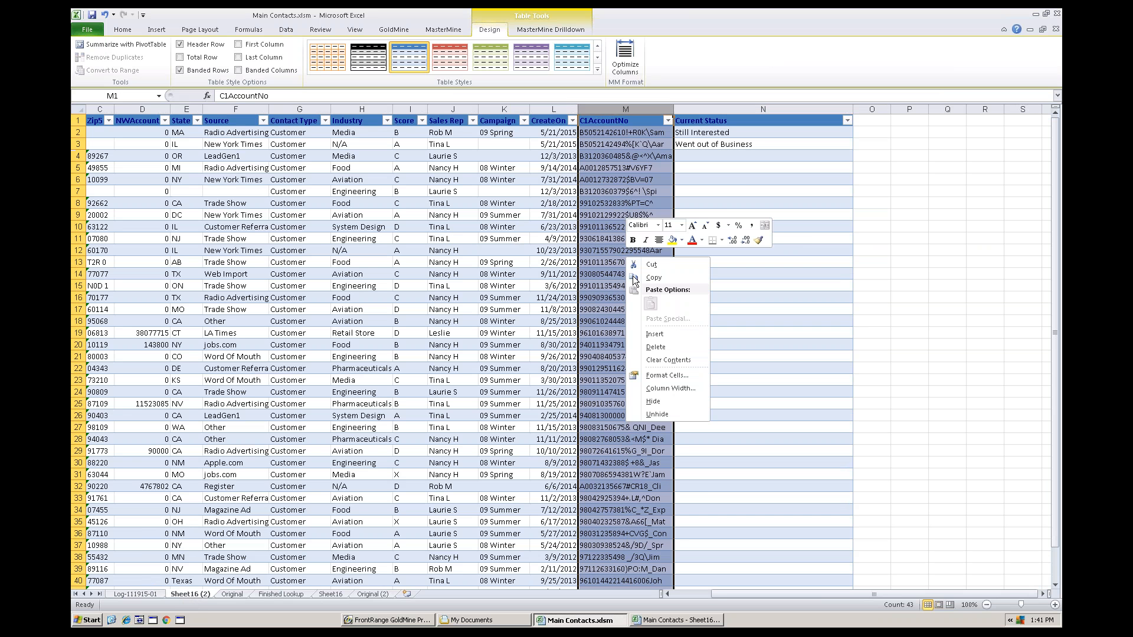
{"action": "left_click", "coordinate": [661, 347]}
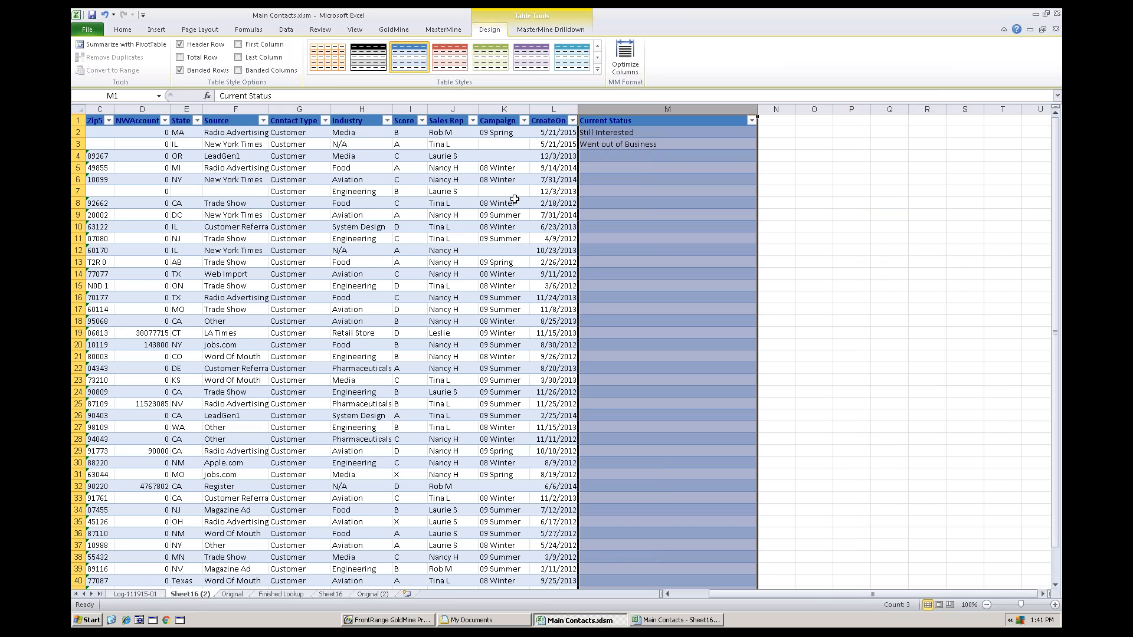
{"action": "left_click", "coordinate": [416, 214]}
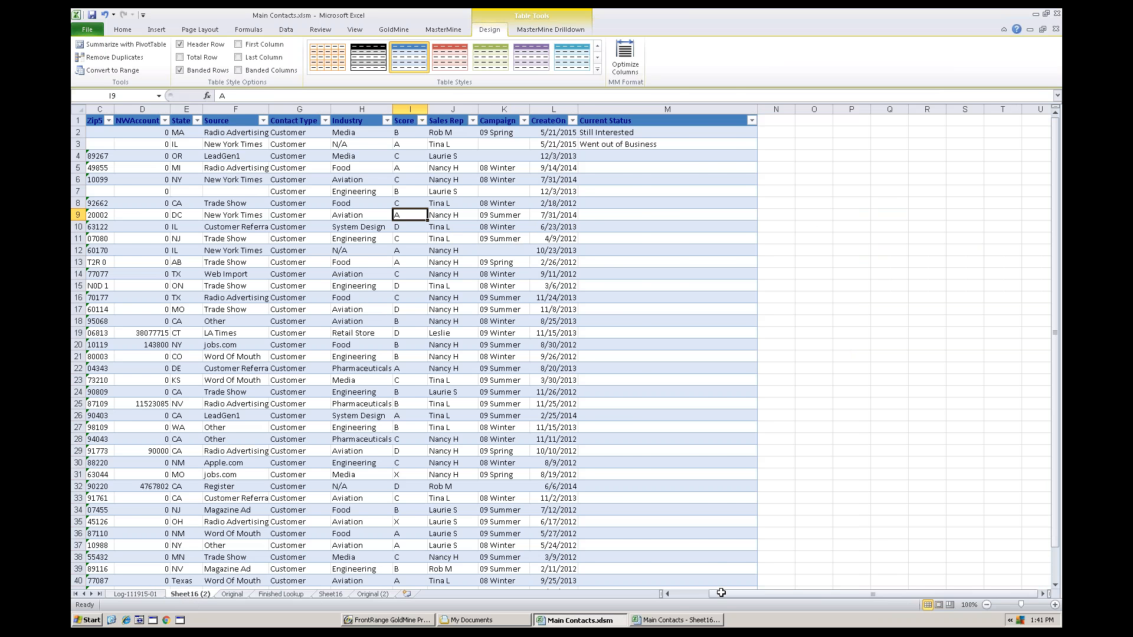
Add a table column headed AccountNo in N1, directly after Current Status, and widen it to show the full heading
{"action": "left_click_drag", "start_coordinate": [720, 595], "coordinate": [671, 597]}
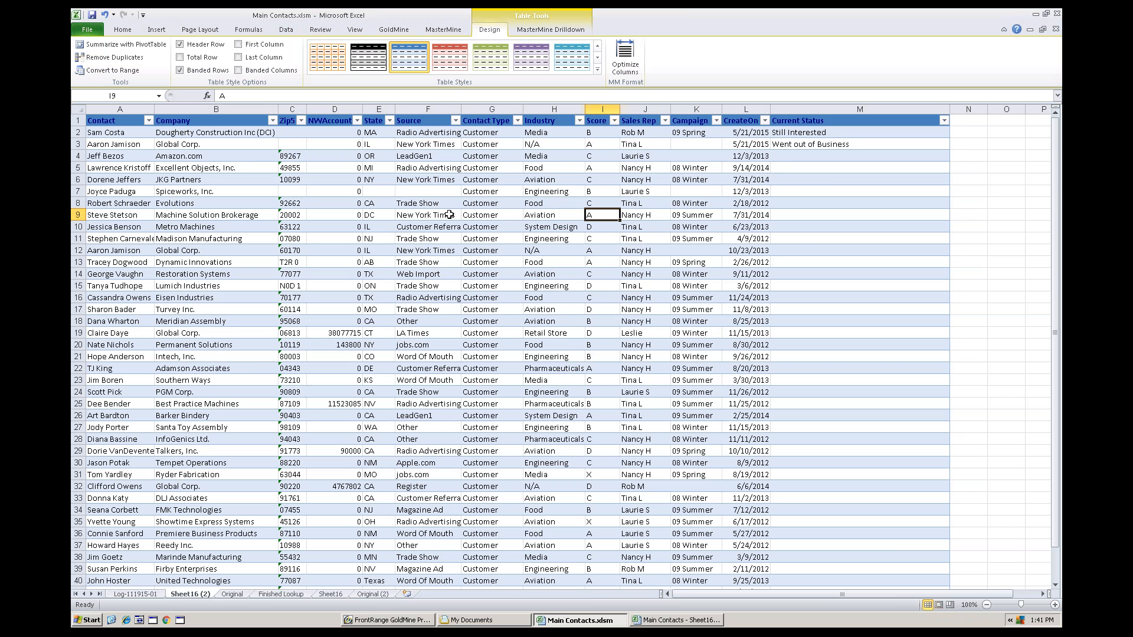
{"action": "left_click", "coordinate": [969, 121]}
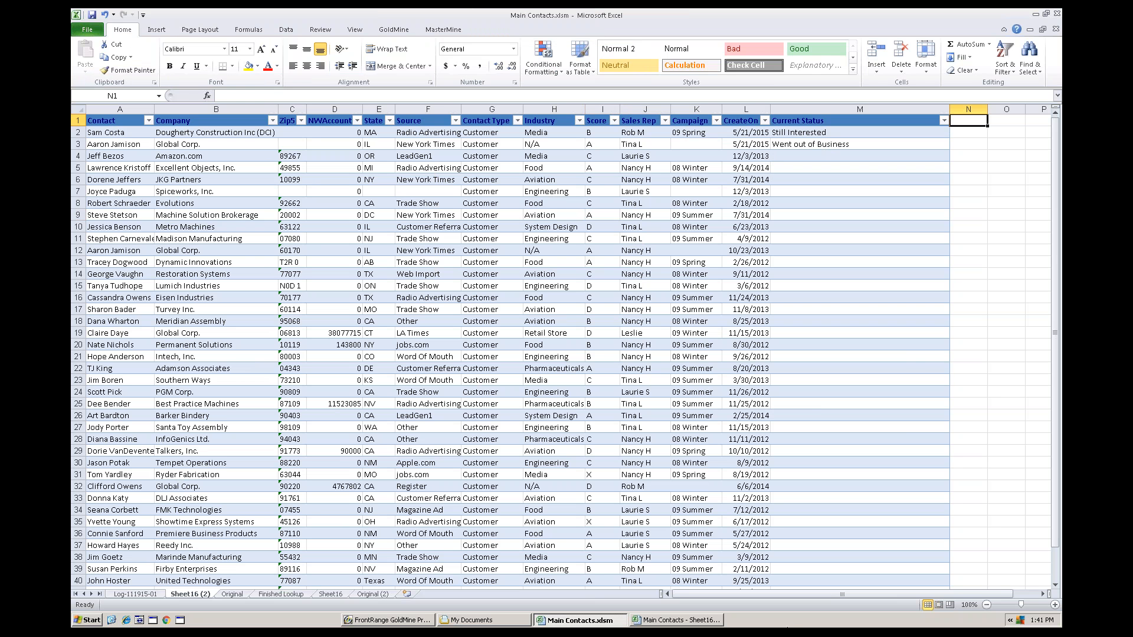
{"action": "type", "text": "AccountN"}
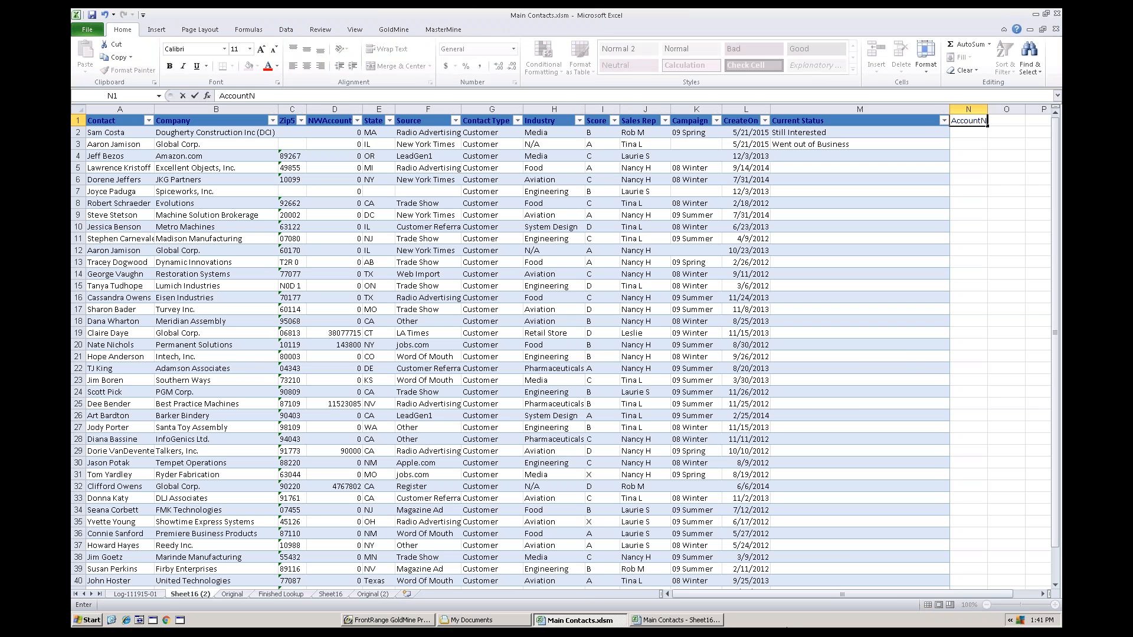
{"action": "type", "text": "o"}
{"action": "key", "text": "Return"}
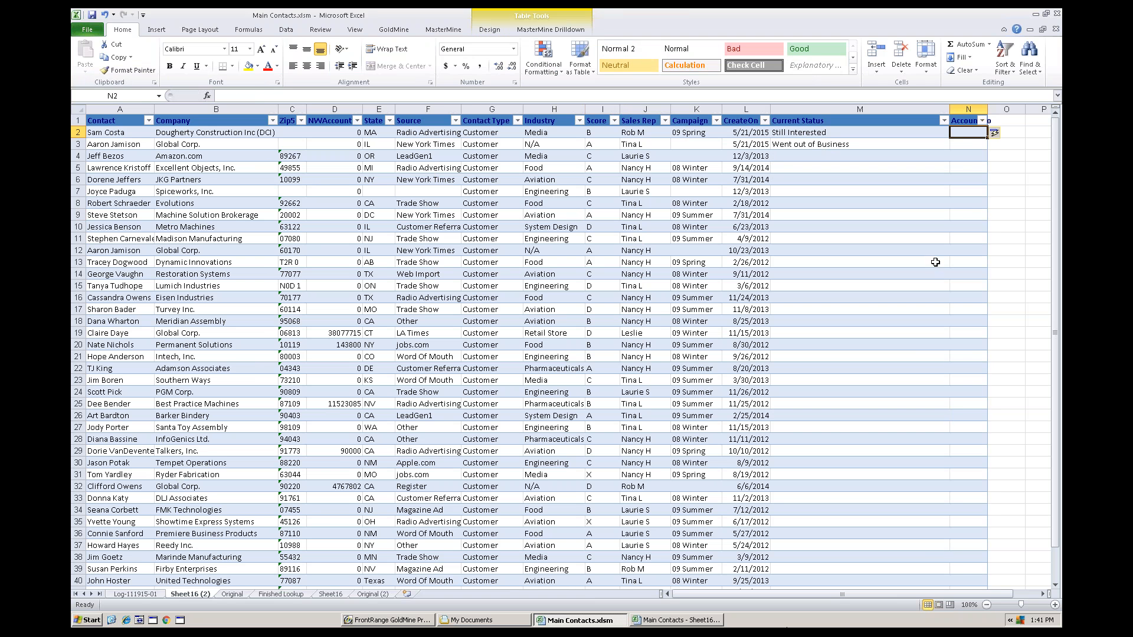
{"action": "left_click_drag", "start_coordinate": [988, 112], "coordinate": [1041, 112]}
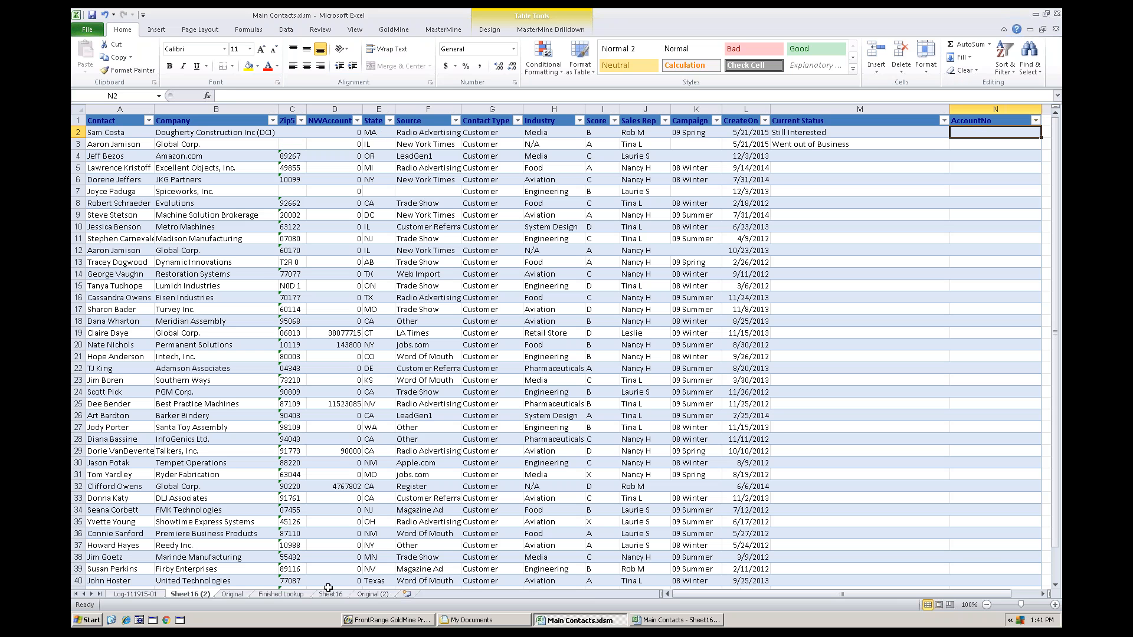
Drill down on the Grand Total of the Original sheet's PivotTable and sort the resulting contact list by Company in ascending order
{"action": "left_click", "coordinate": [232, 595]}
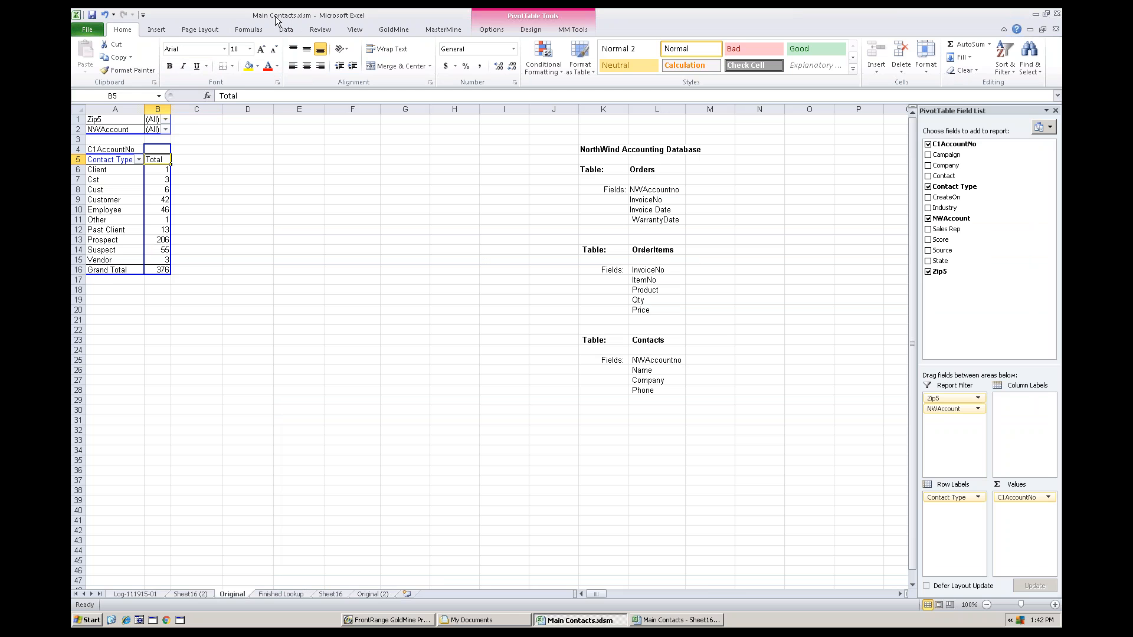
{"action": "double_click", "coordinate": [159, 270]}
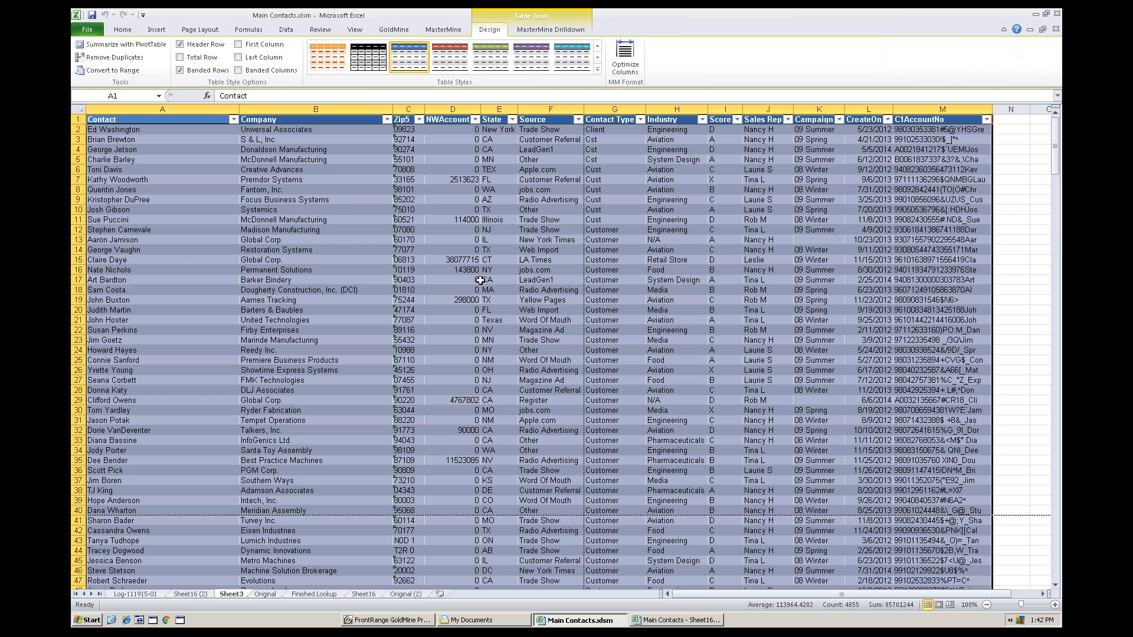
{"action": "left_click", "coordinate": [387, 119]}
{"action": "left_click", "coordinate": [279, 129]}
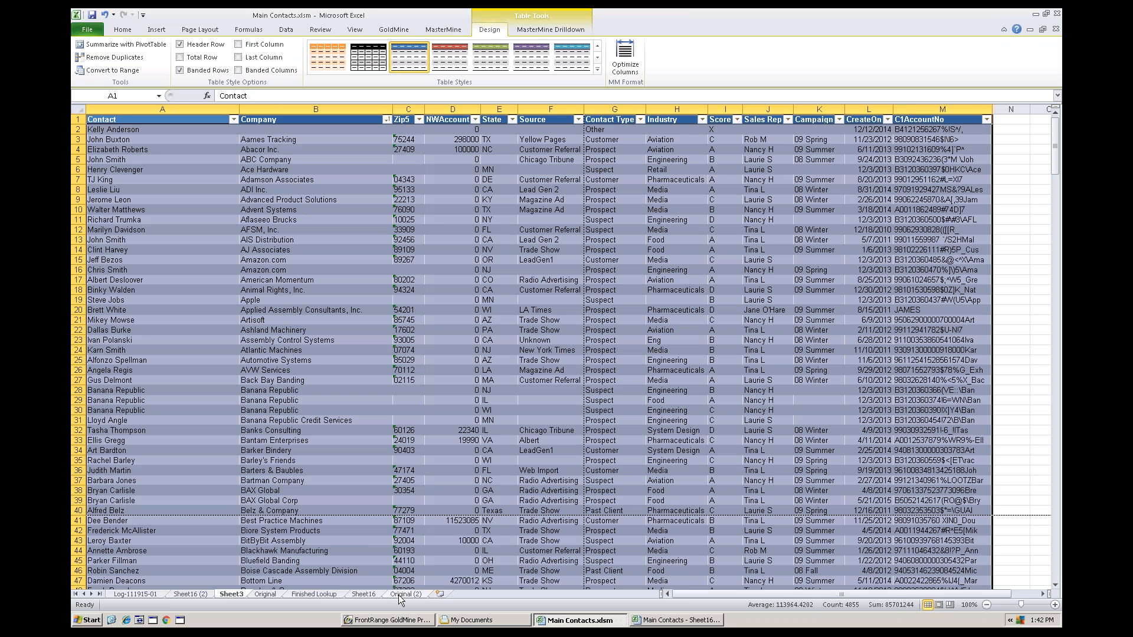
Move the AccountNo column on Sheet16 (2) between the Zip5 and NWAccount columns
{"action": "left_click", "coordinate": [190, 595]}
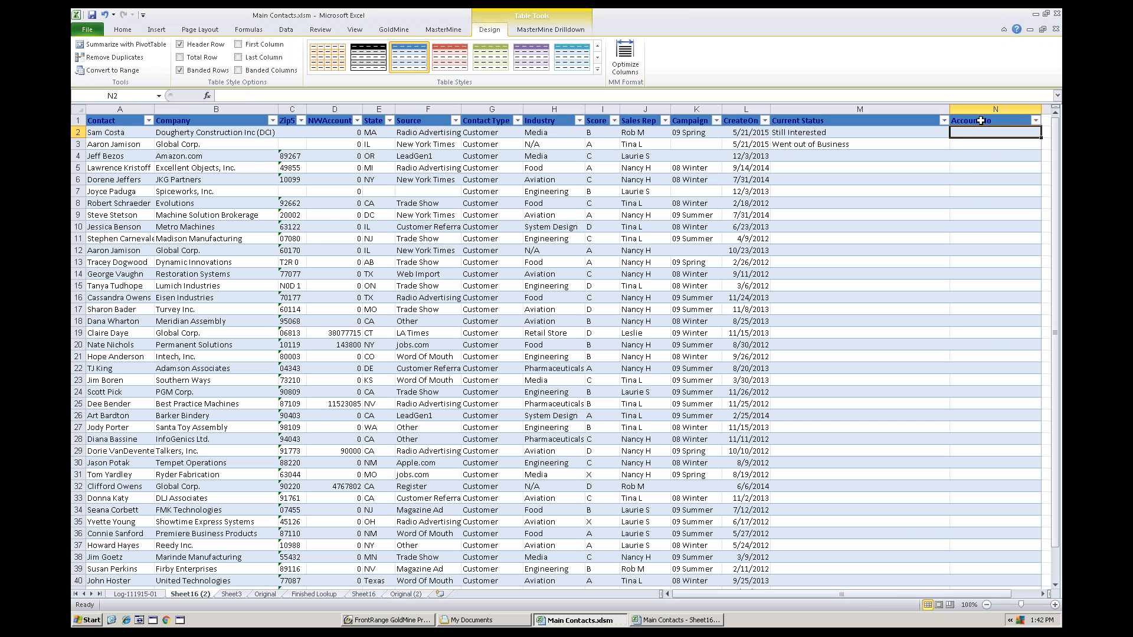
{"action": "left_click", "coordinate": [980, 122]}
{"action": "mouse_move", "coordinate": [977, 127]}
{"action": "left_mouse_down"}
{"action": "mouse_move", "coordinate": [320, 121]}
{"action": "mouse_move", "coordinate": [363, 108]}
{"action": "mouse_move", "coordinate": [447, 108]}
{"action": "left_mouse_up"}
{"action": "left_click", "coordinate": [368, 134]}
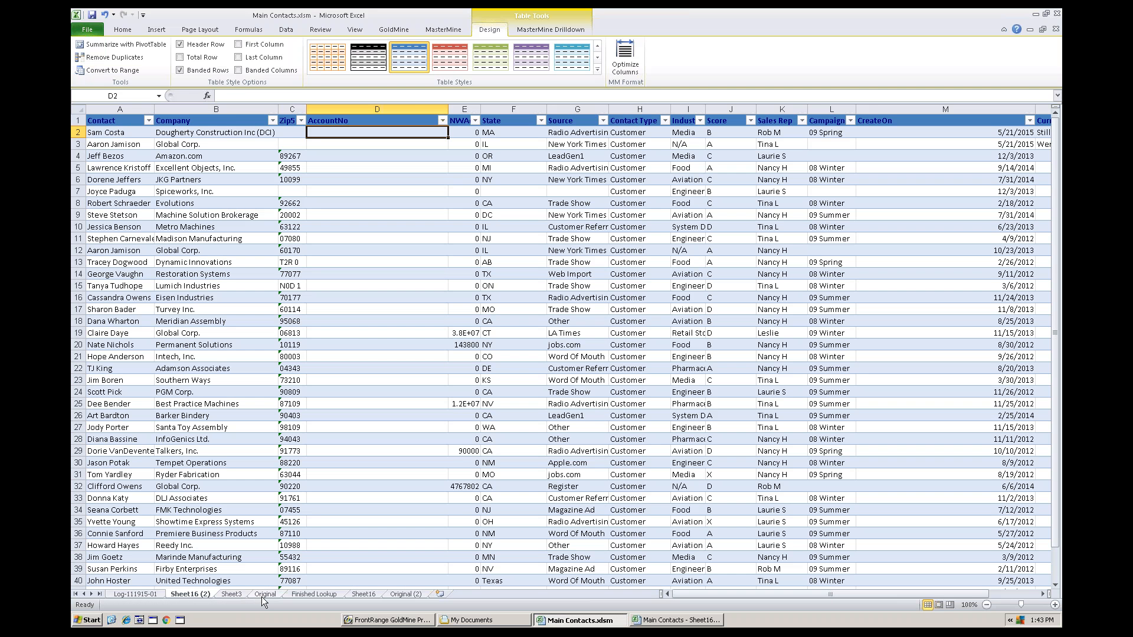
Rename the drilldown sheet Sheet3 as GMList
{"action": "left_click", "coordinate": [231, 594]}
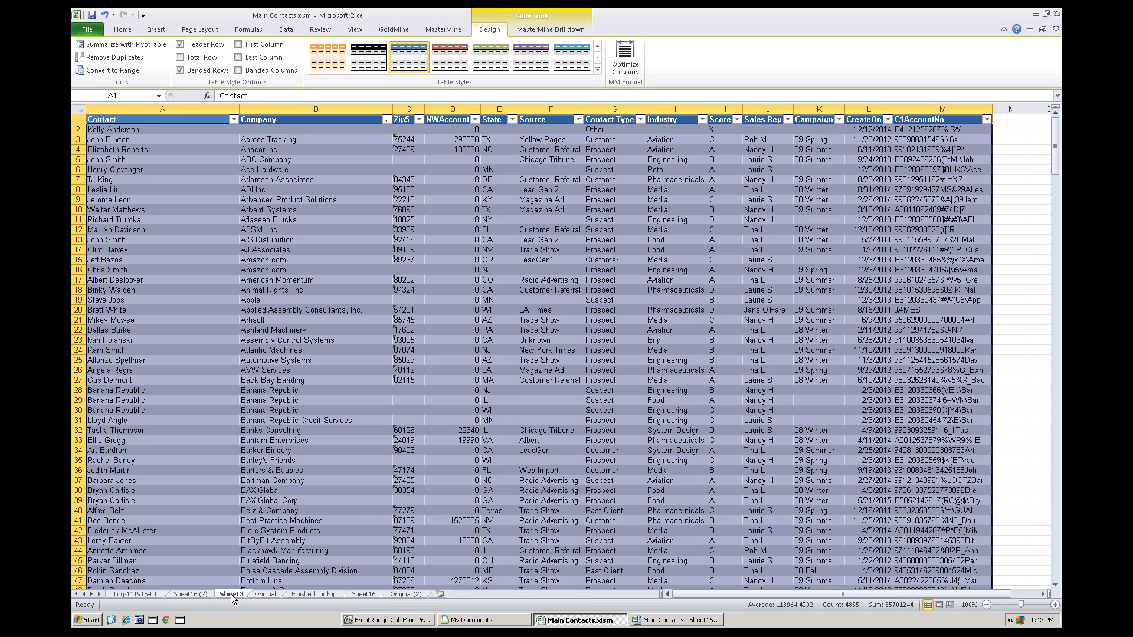
{"action": "double_click", "coordinate": [231, 594]}
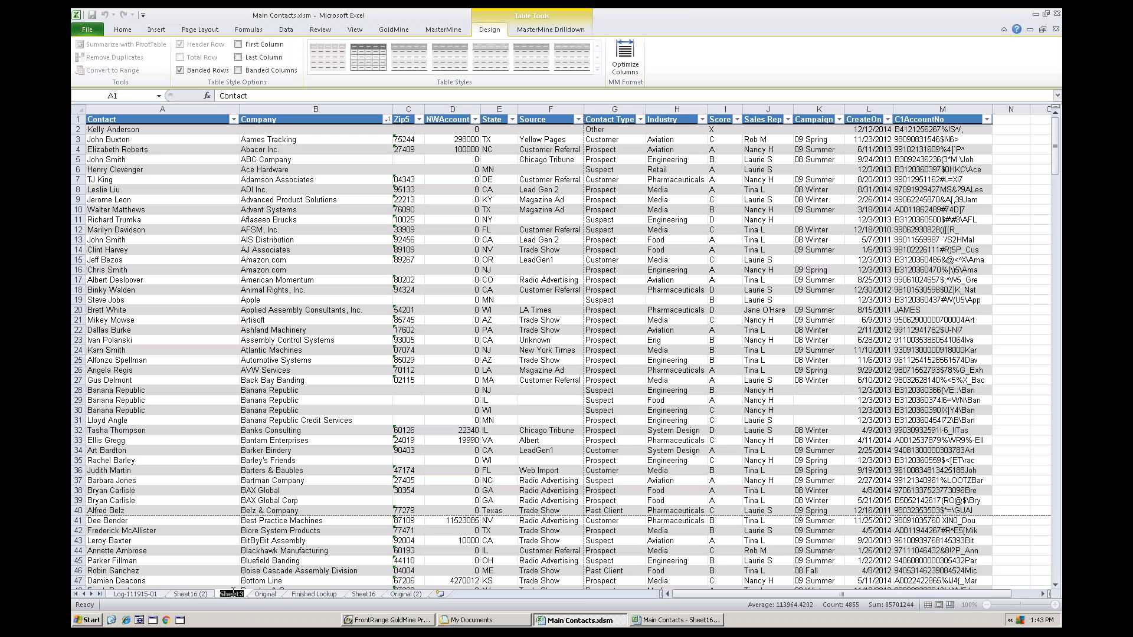
{"action": "type", "text": "GML"}
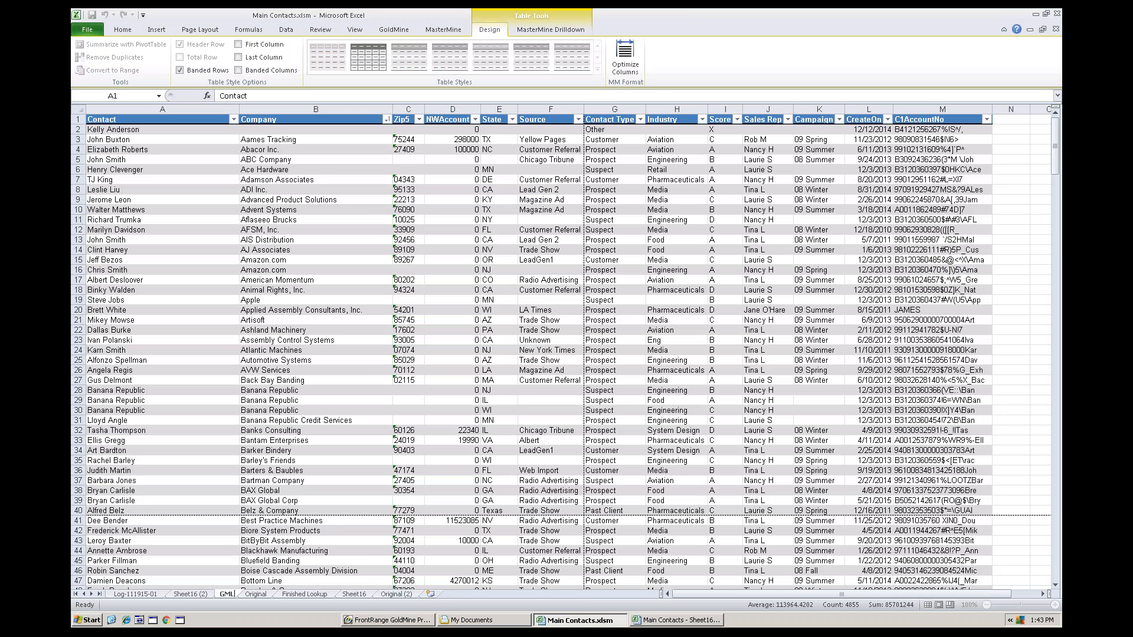
{"action": "type", "text": "ist"}
{"action": "key", "text": "Return"}
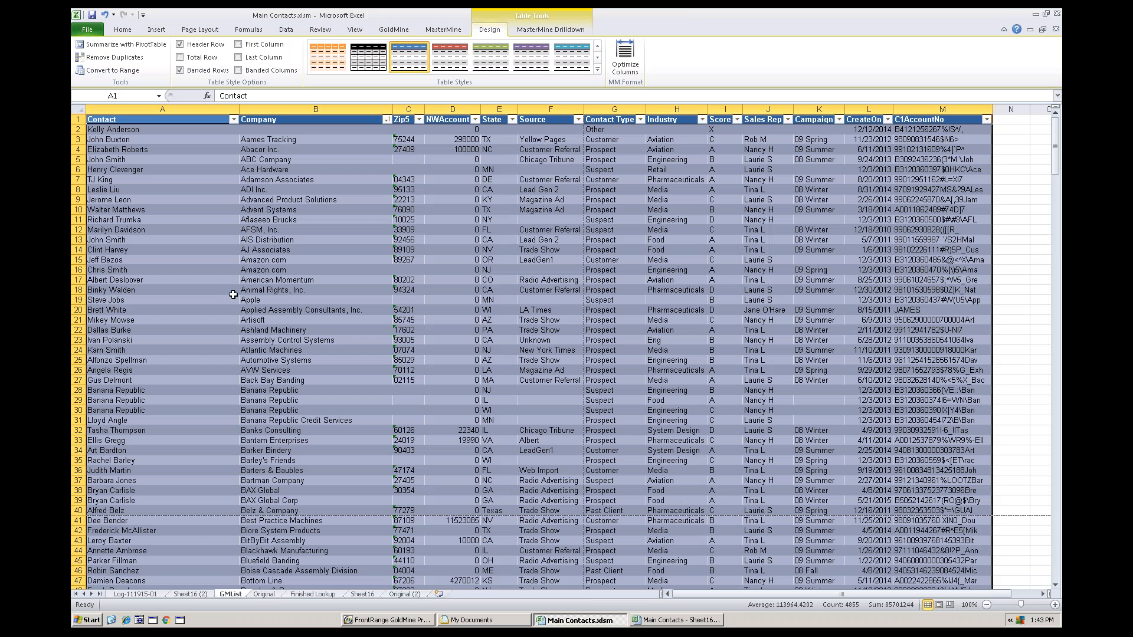
Select columns B through M on the GMList sheet, from Company to C1AccountNo
{"action": "left_click", "coordinate": [275, 260]}
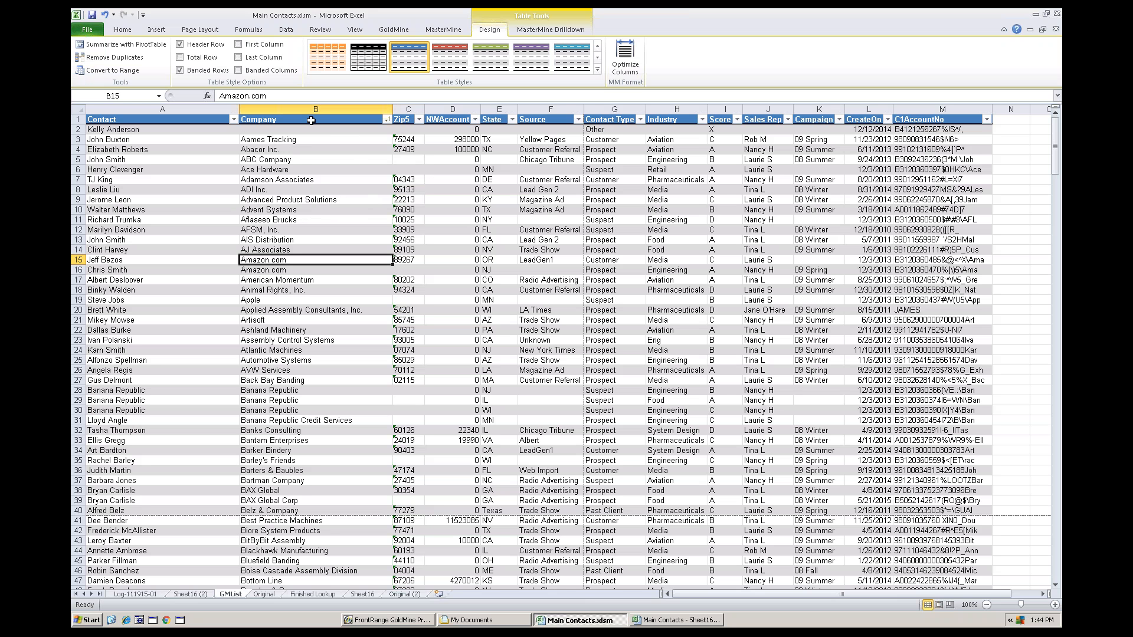
{"action": "left_click_drag", "start_coordinate": [311, 109], "coordinate": [942, 109]}
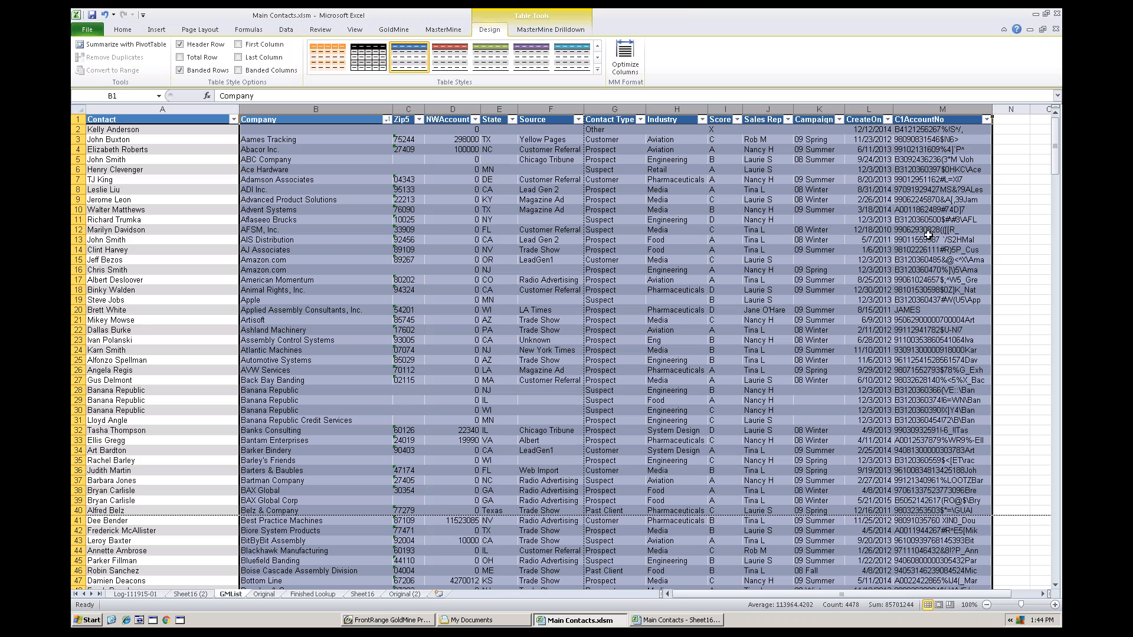
{"action": "left_click", "coordinate": [189, 594]}
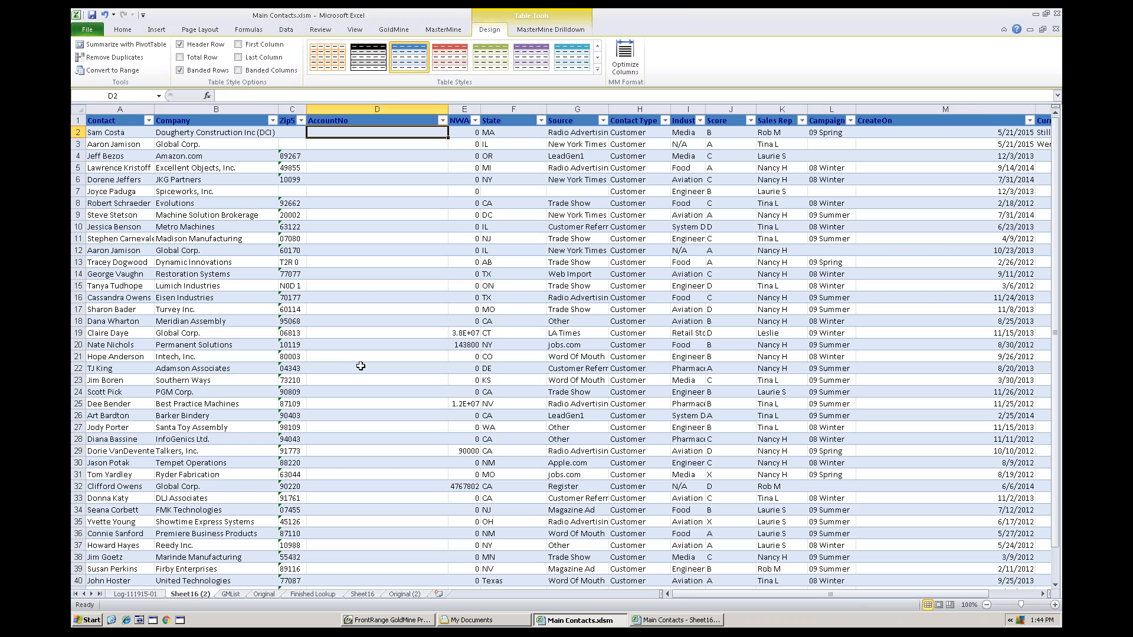
{"action": "type", "text": "=vlookup"}
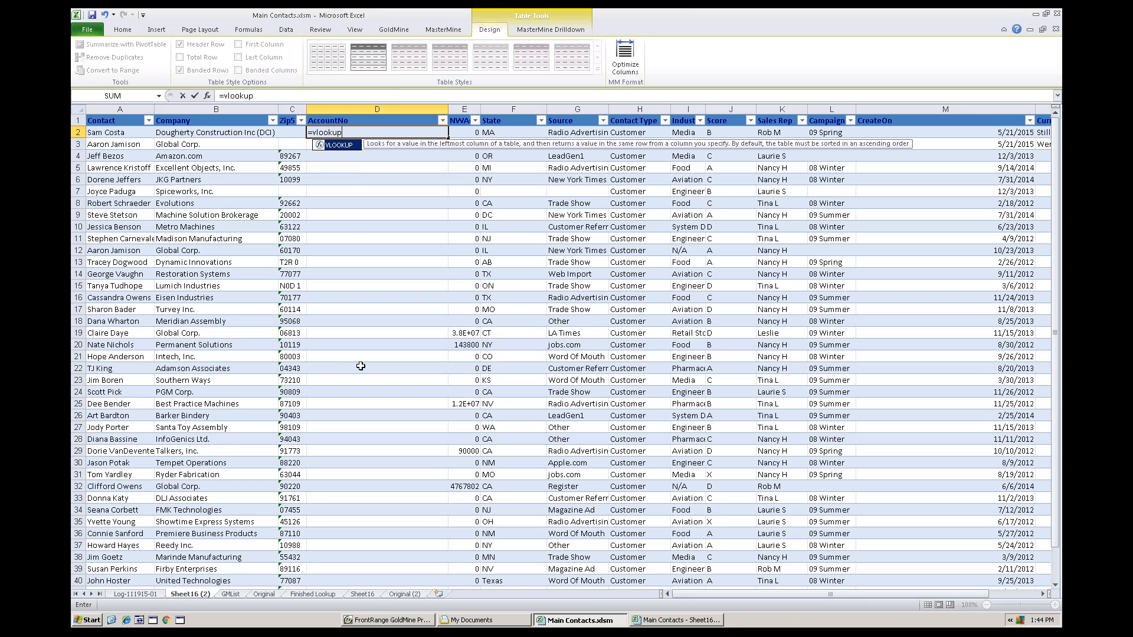
{"action": "type", "text": "("}
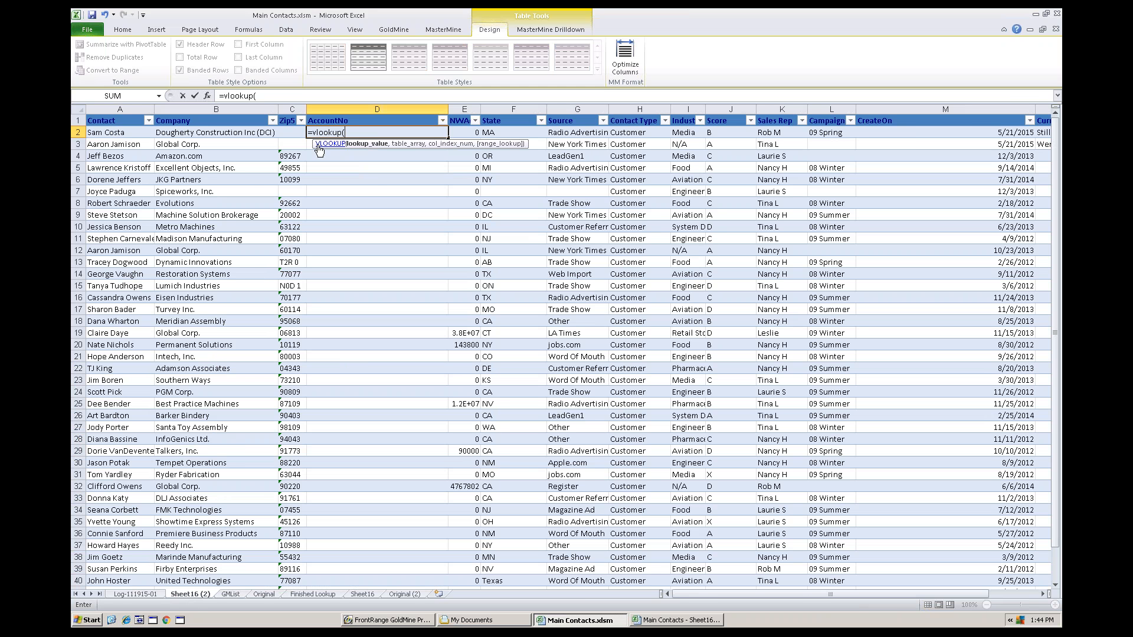
{"action": "left_click", "coordinate": [215, 133]}
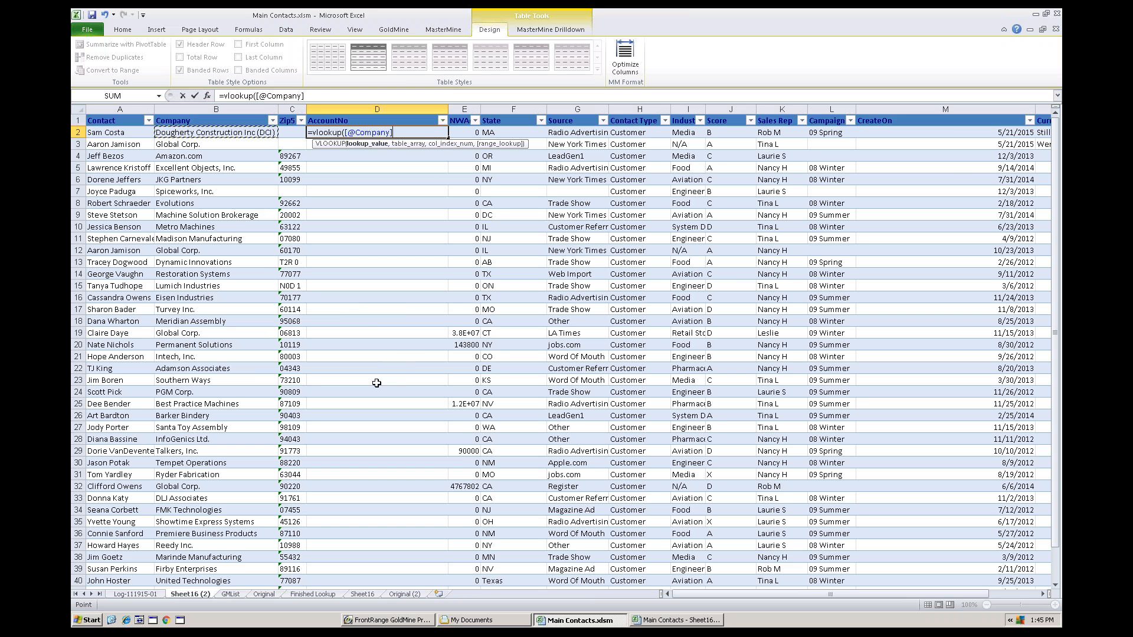
{"action": "type", "text": ","}
{"action": "left_click", "coordinate": [233, 596]}
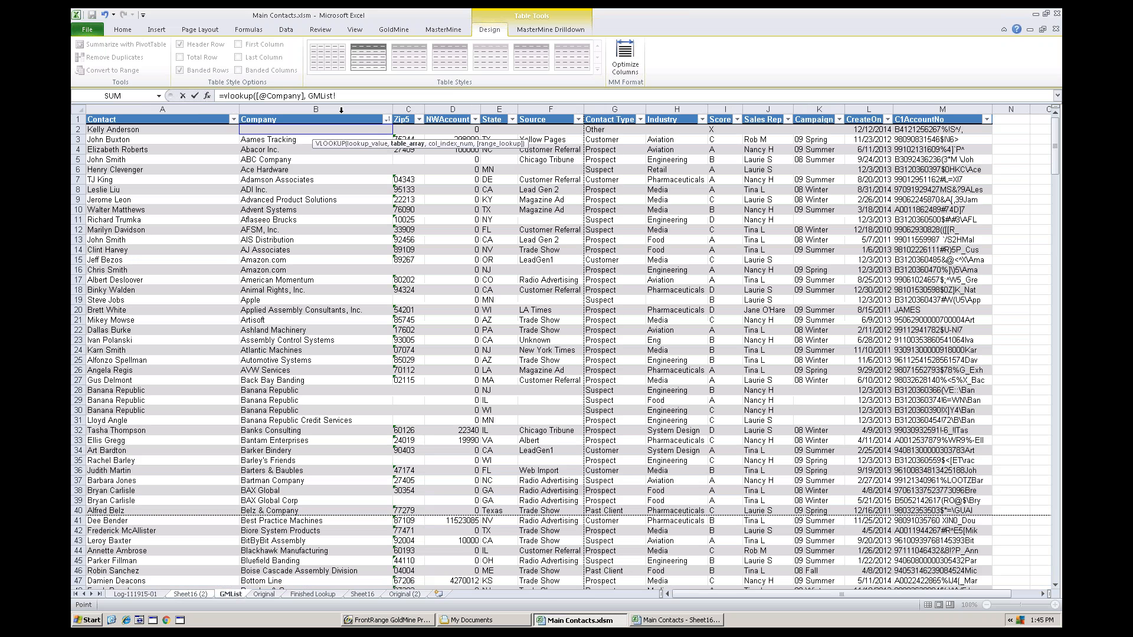
{"action": "left_click_drag", "start_coordinate": [485, 111], "coordinate": [951, 108]}
{"action": "left_click", "coordinate": [356, 96]}
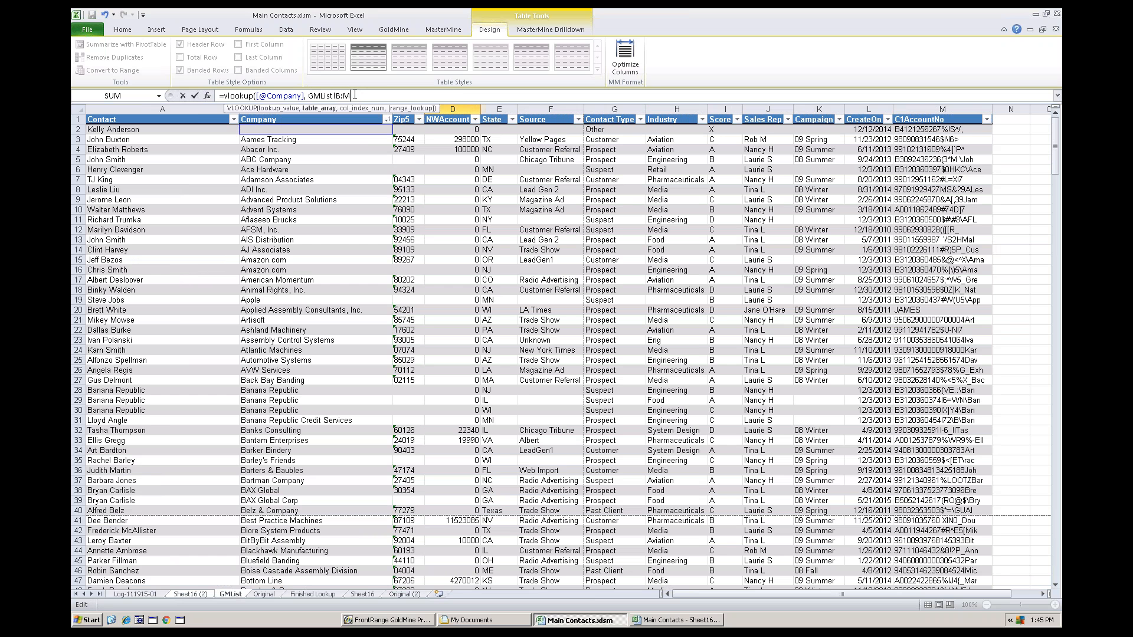
{"action": "type", "text": ","}
{"action": "type", "text": "12"}
{"action": "type", "text": ", fal"}
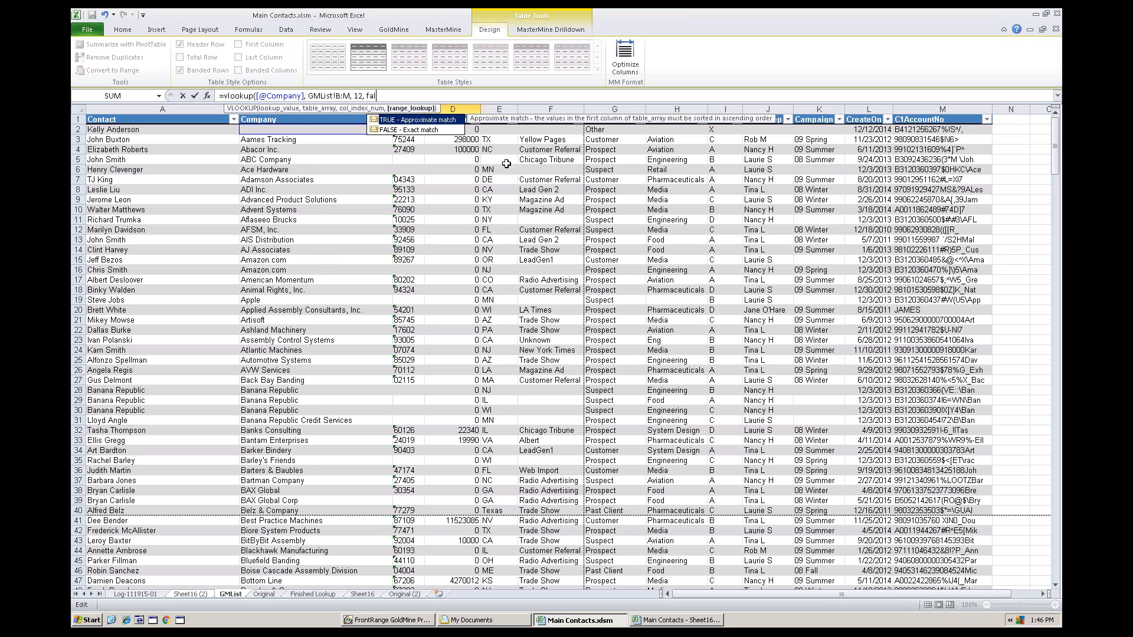
{"action": "double_click", "coordinate": [412, 134]}
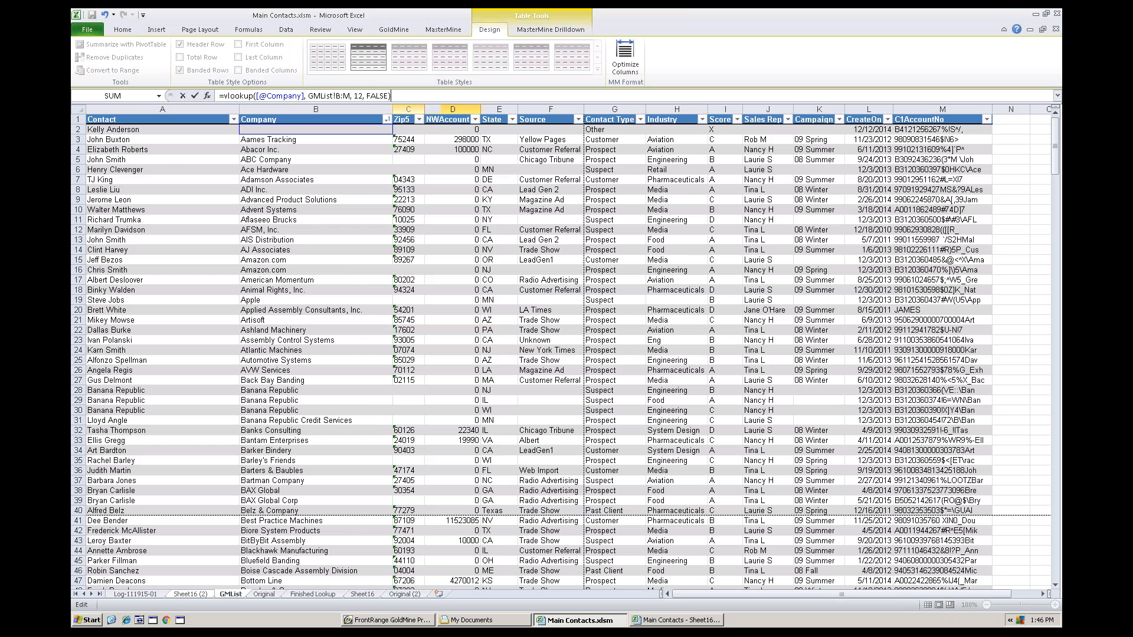
{"action": "key", "text": "Return"}
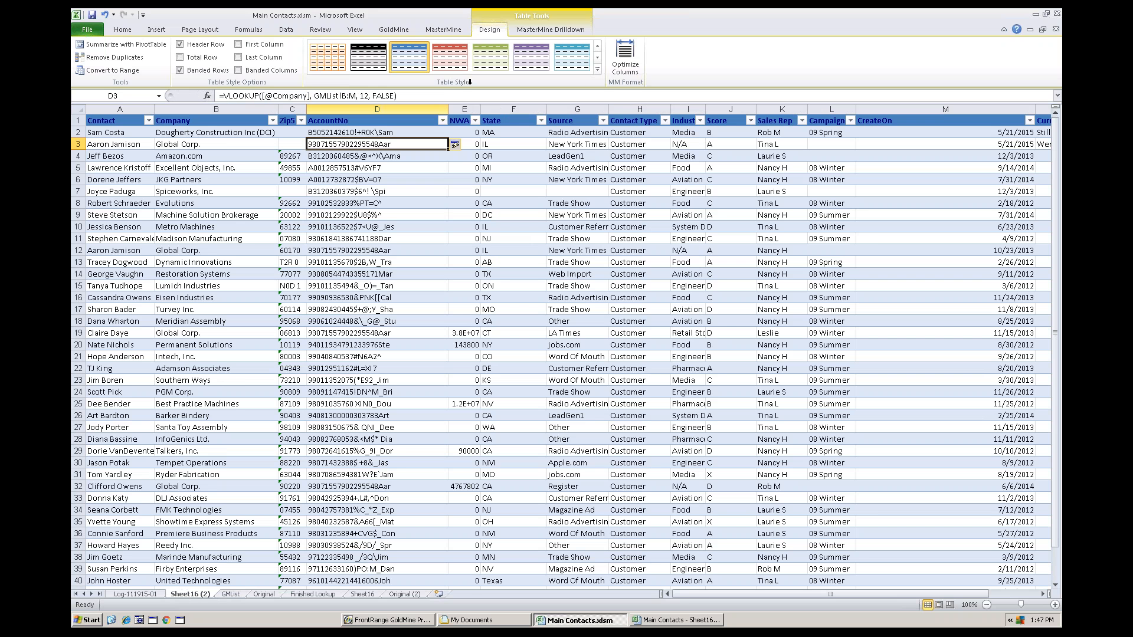
Check the looked-up AccountNo values on Sheet16 (2), and view MMUpdater's Complete options without running an update
{"action": "left_click", "coordinate": [359, 132]}
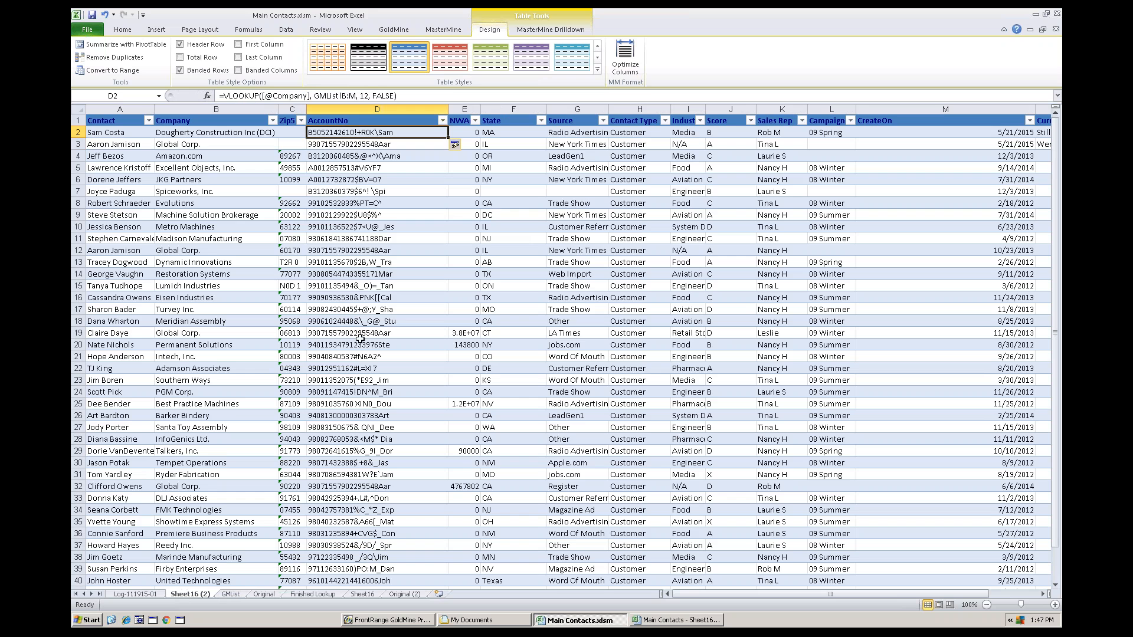
{"action": "scroll", "coordinate": [355, 307], "scroll_direction": "down", "scroll_amount": 3}
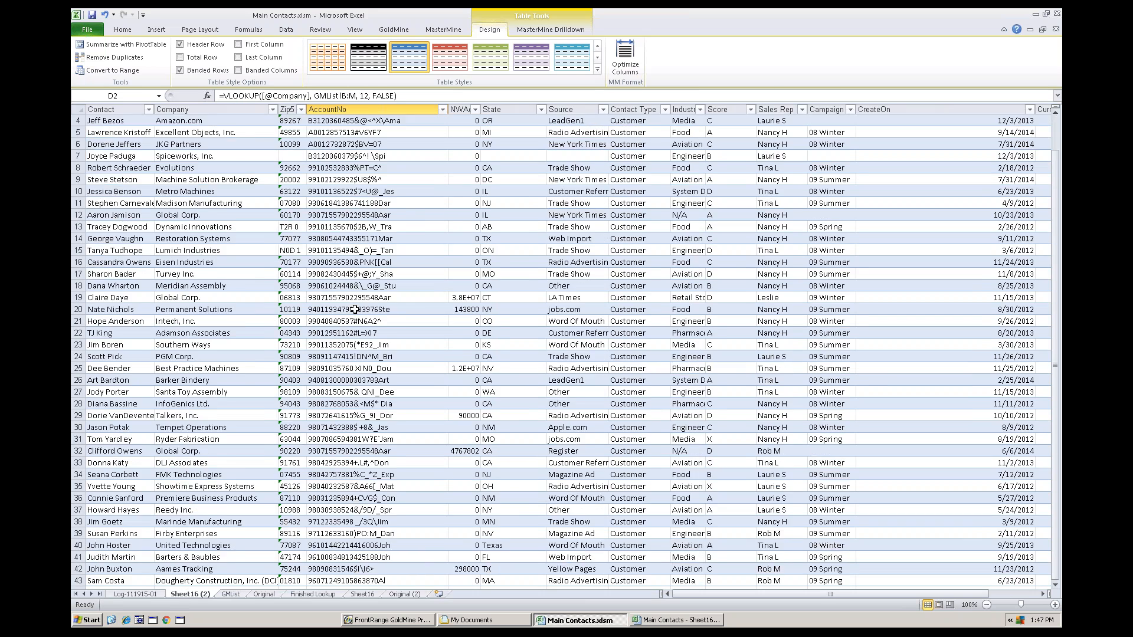
{"action": "scroll", "coordinate": [358, 345], "scroll_direction": "up", "scroll_amount": 3}
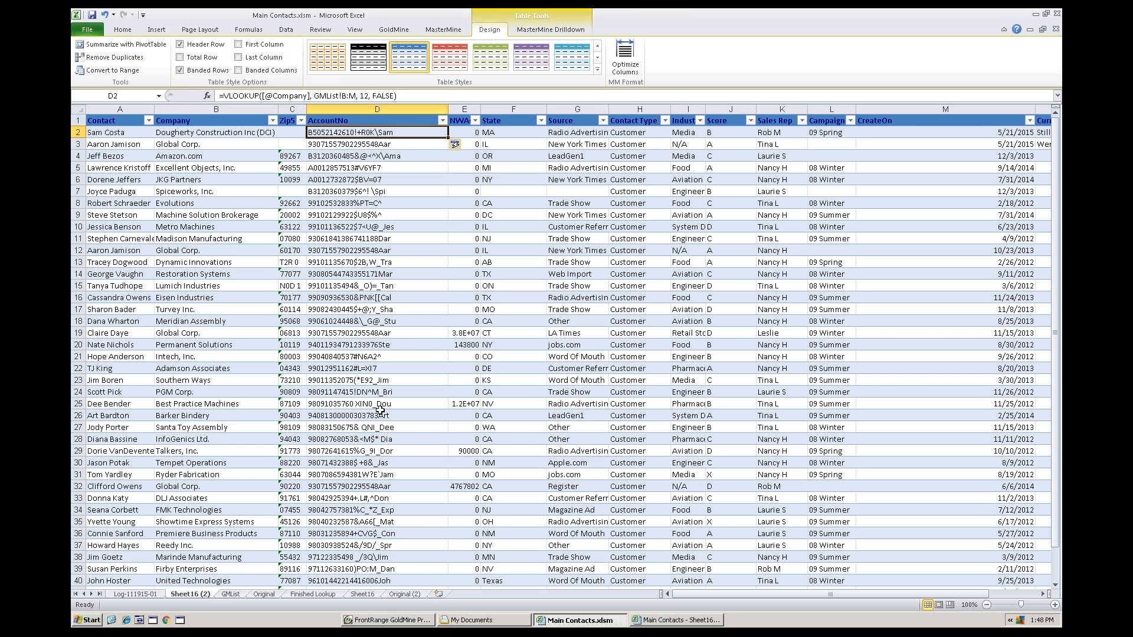
{"action": "left_click", "coordinate": [547, 26]}
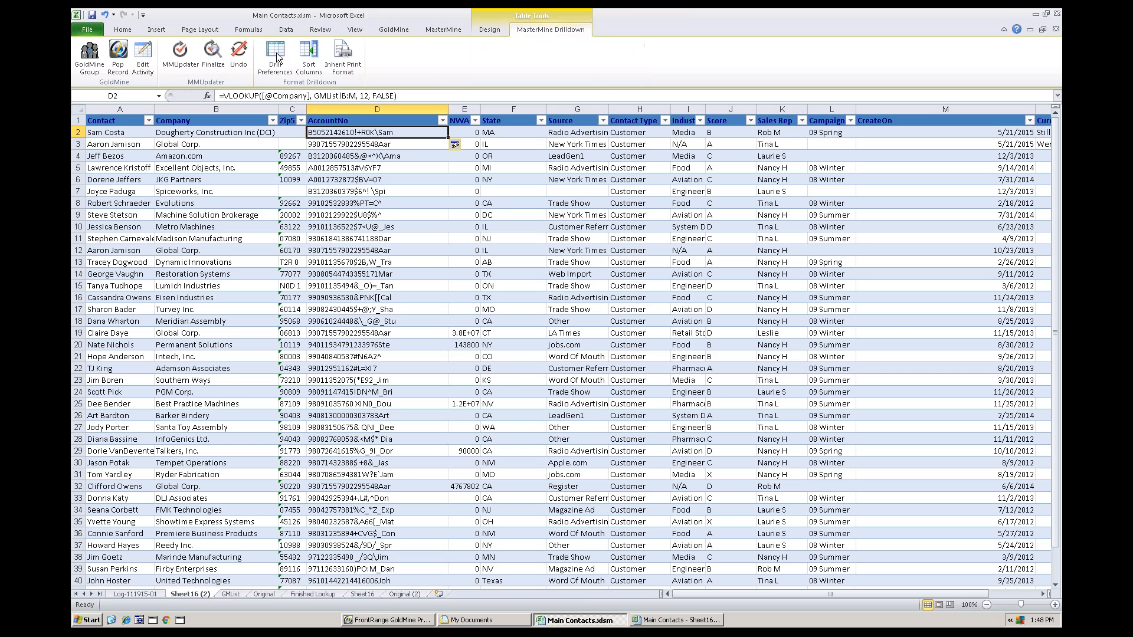
{"action": "left_click", "coordinate": [180, 58]}
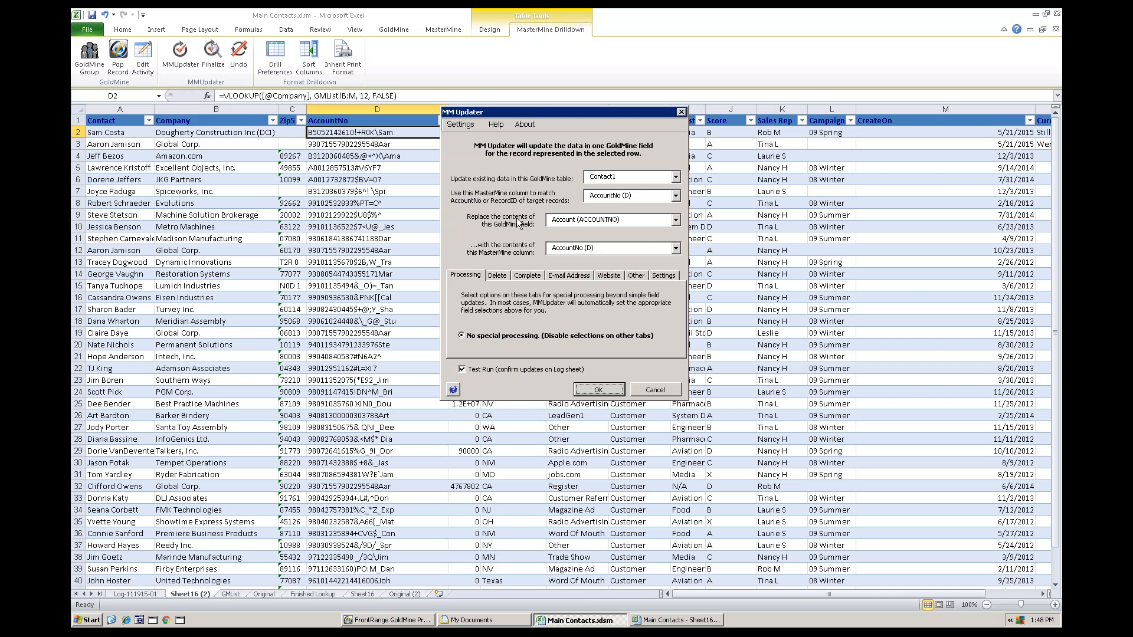
{"action": "left_click", "coordinate": [519, 276]}
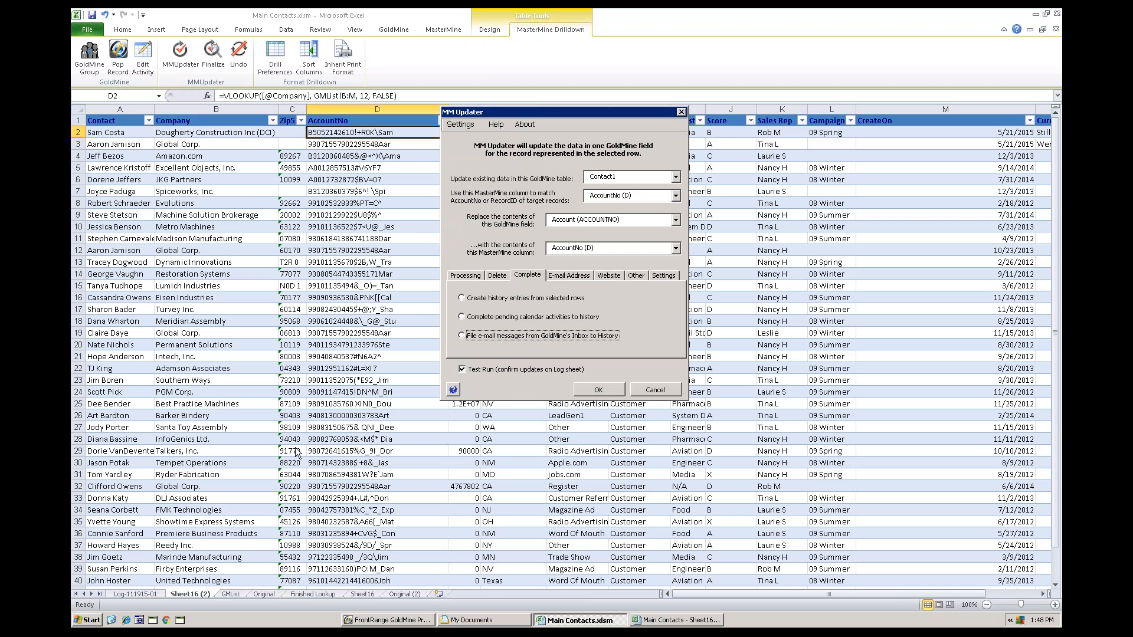
{"action": "left_click", "coordinate": [647, 392]}
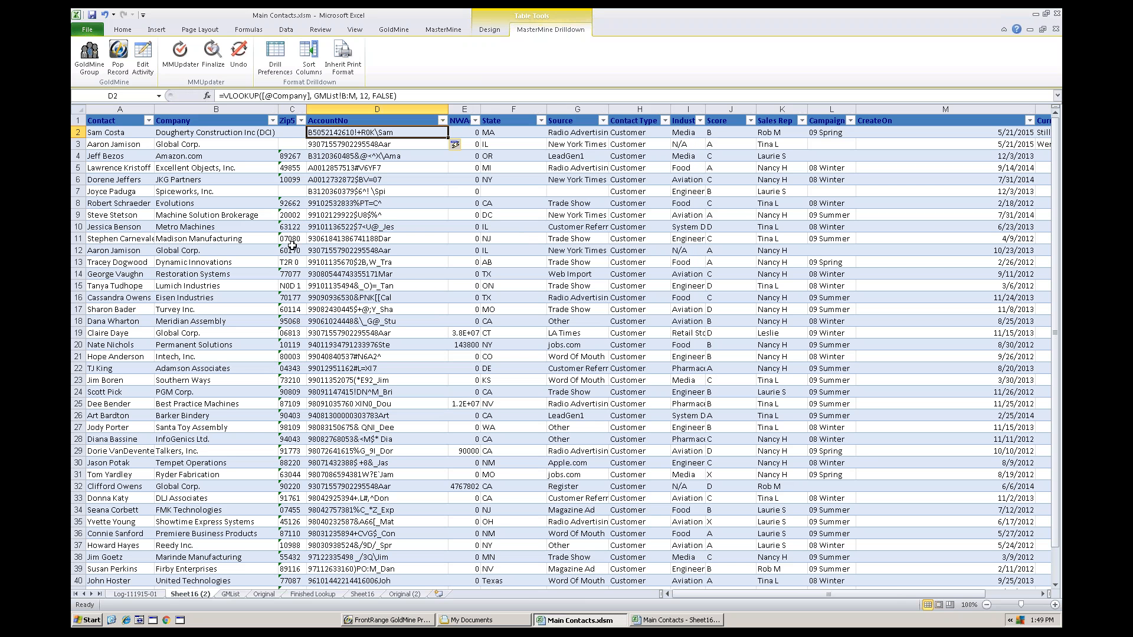
Examine the repeated Banana Republic company entries in rows 28 to 30 of the GMList sheet
{"action": "left_click", "coordinate": [230, 595]}
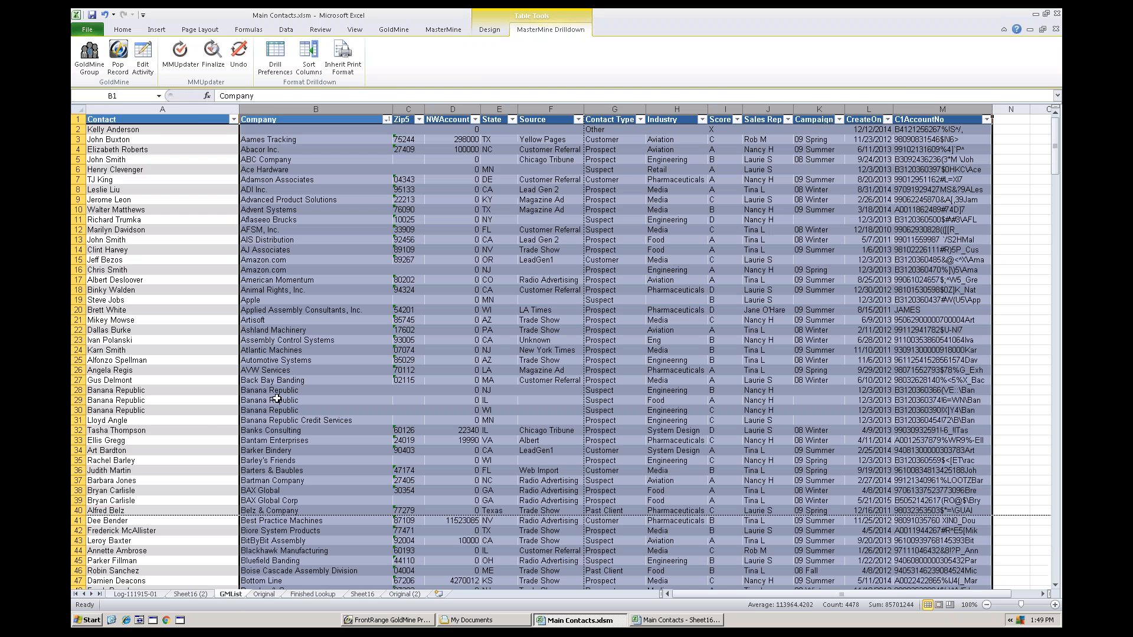
{"action": "left_click", "coordinate": [274, 399]}
{"action": "left_click_drag", "start_coordinate": [288, 392], "coordinate": [287, 401]}
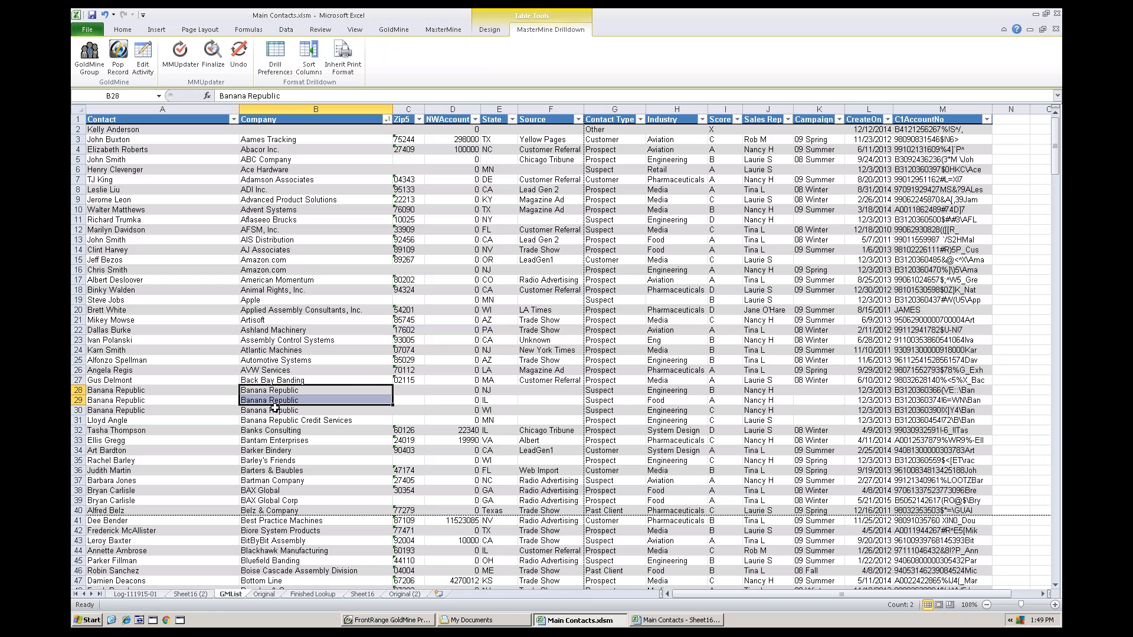
{"action": "left_click_drag", "start_coordinate": [288, 387], "coordinate": [288, 397]}
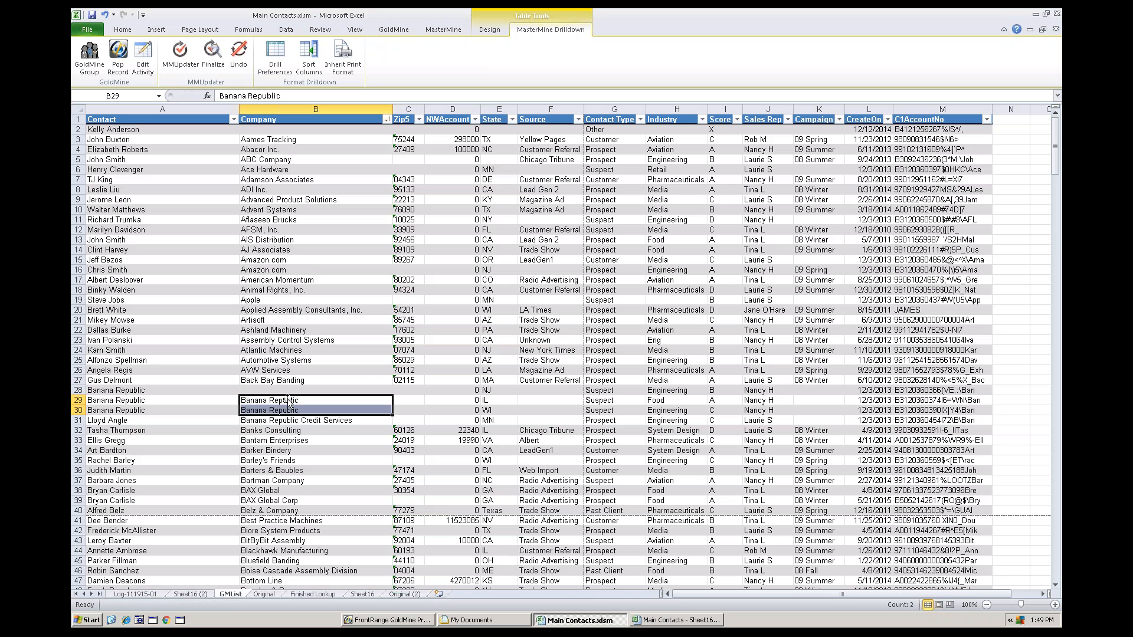
{"action": "key", "text": "ctrl+z"}
Enter the Zip5 values 12564, 89456 and 35465 for the three Banana Republic rows on GMList, and highlight the company and zip pairs
{"action": "left_click", "coordinate": [416, 389]}
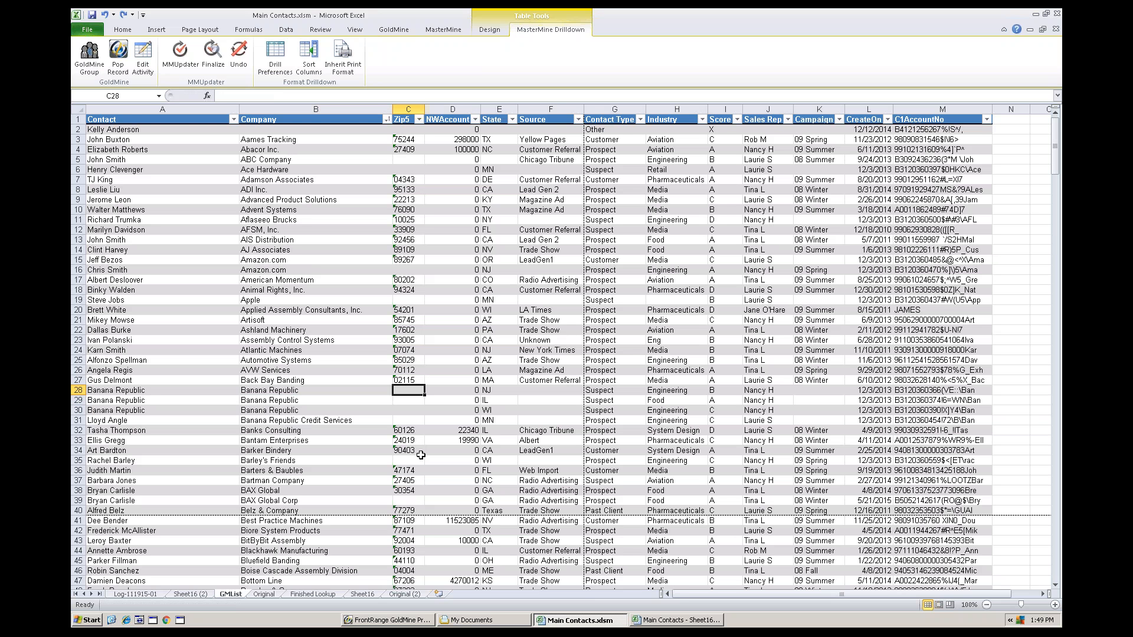
{"action": "type", "text": "1256"}
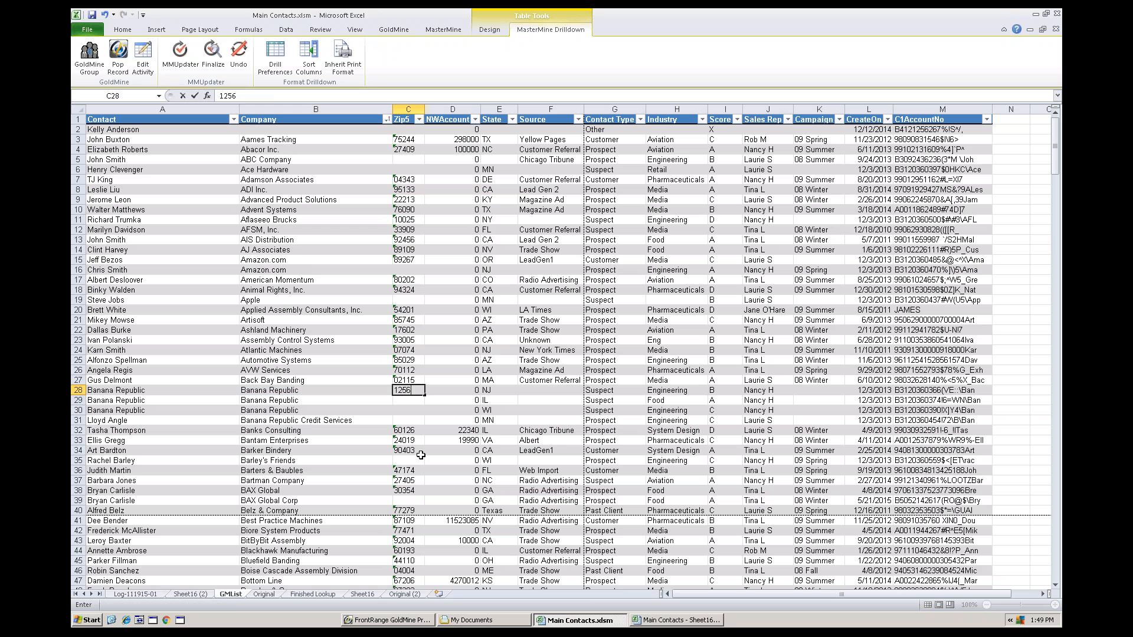
{"action": "type", "text": "4"}
{"action": "key", "text": "Return"}
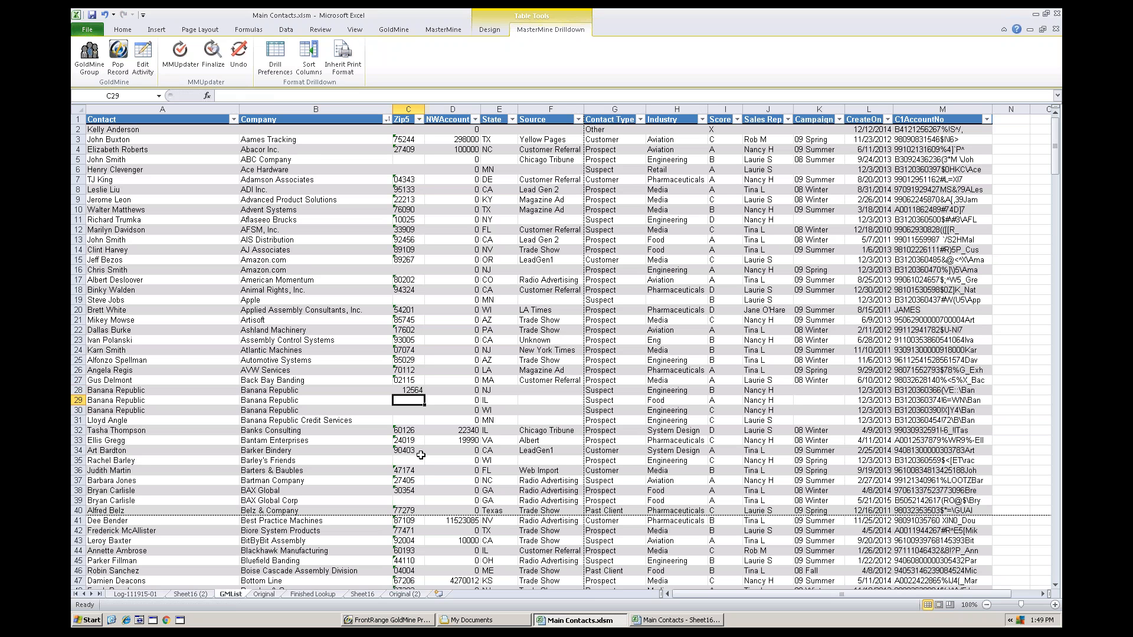
{"action": "type", "text": "89456"}
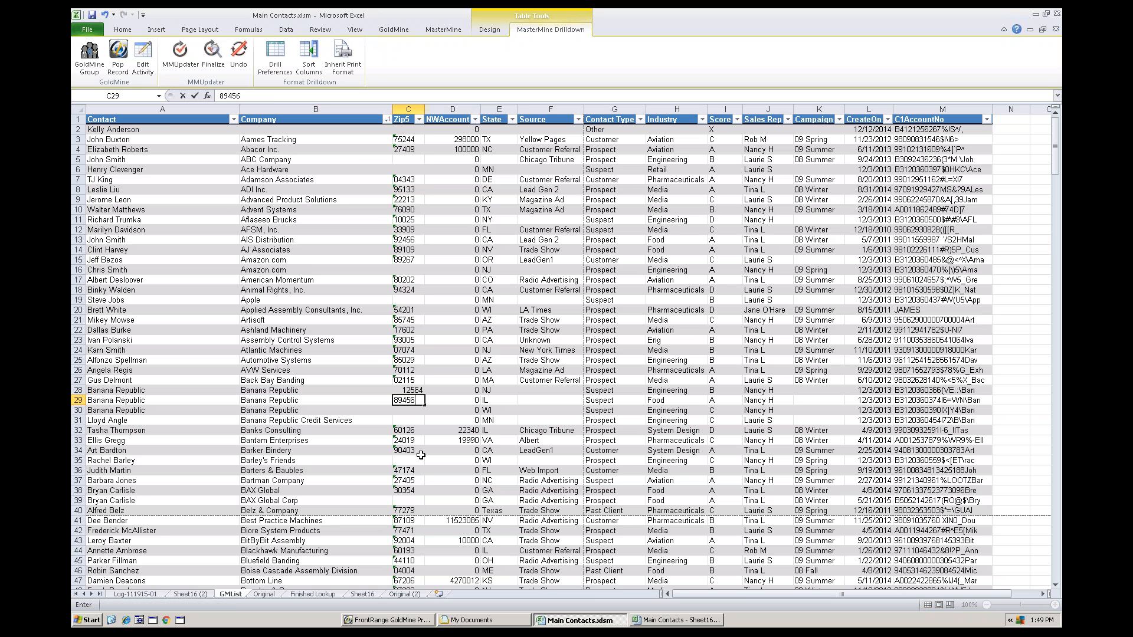
{"action": "key", "text": "Return"}
{"action": "type", "text": "3546"}
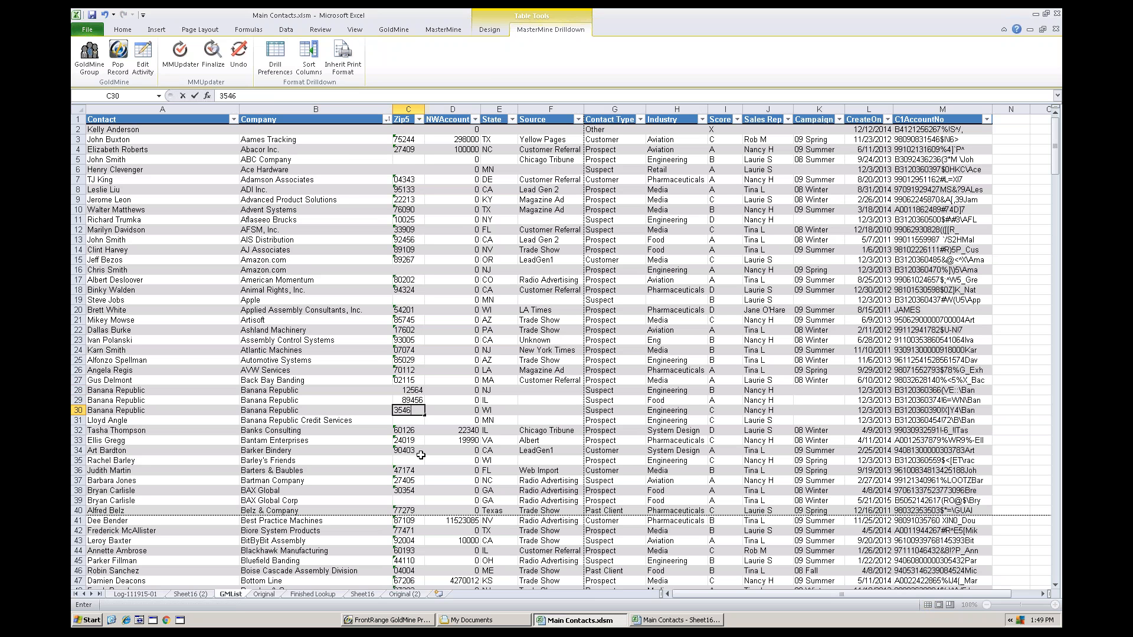
{"action": "type", "text": "5"}
{"action": "key", "text": "Return"}
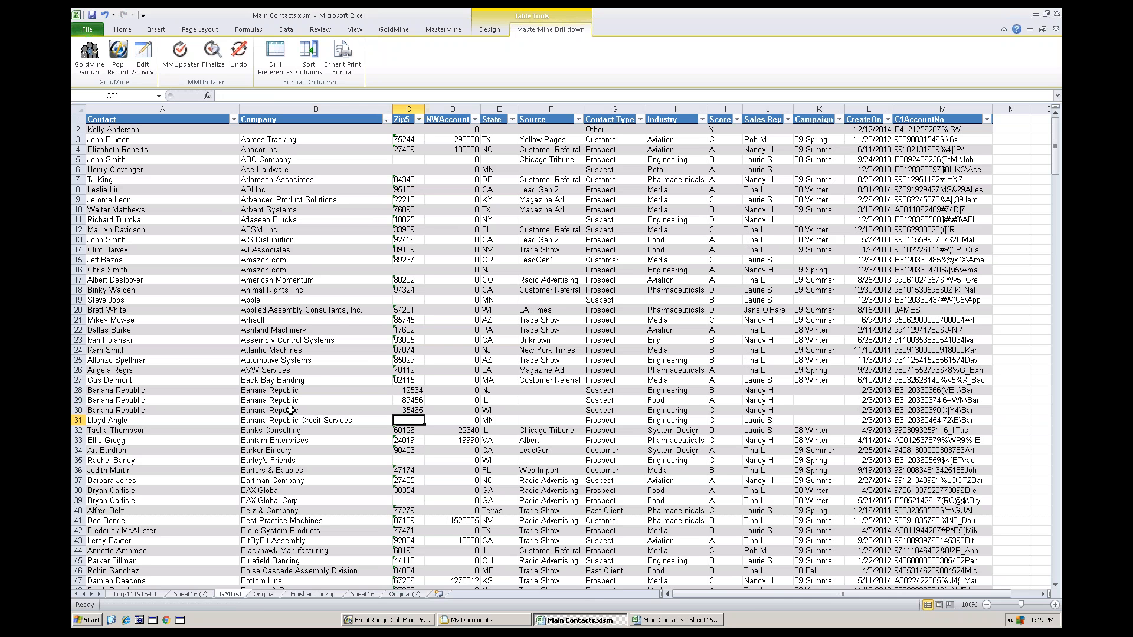
{"action": "left_click_drag", "start_coordinate": [290, 410], "coordinate": [393, 413]}
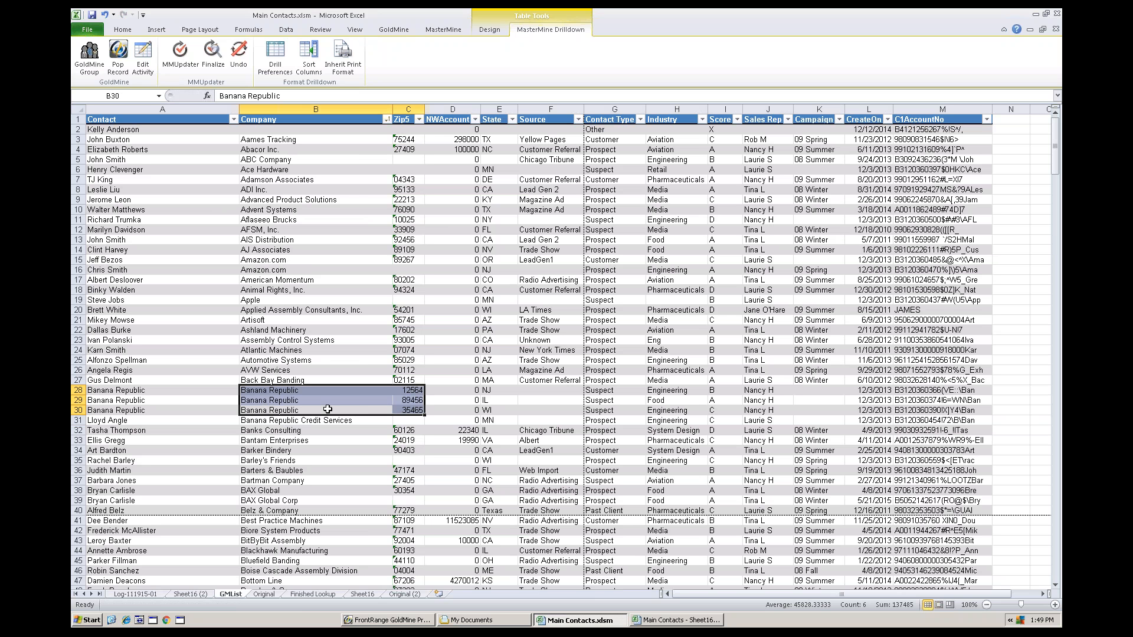
{"action": "left_click", "coordinate": [307, 409]}
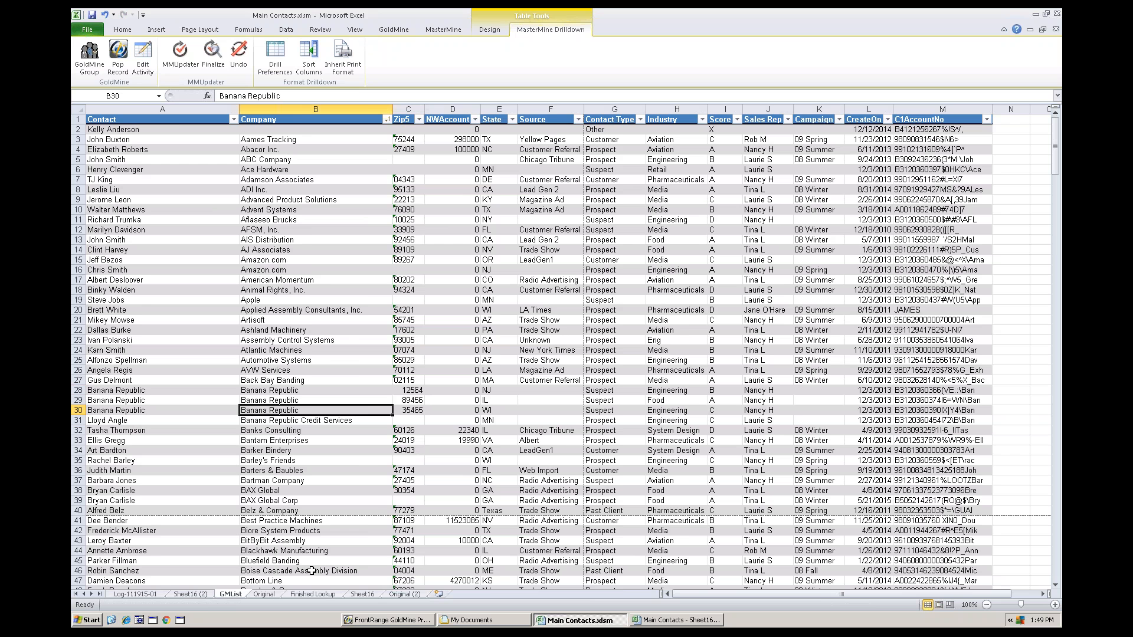
Insert a wide column before AccountNo on Sheet16 (2) and set its header to Match
{"action": "left_click", "coordinate": [190, 594]}
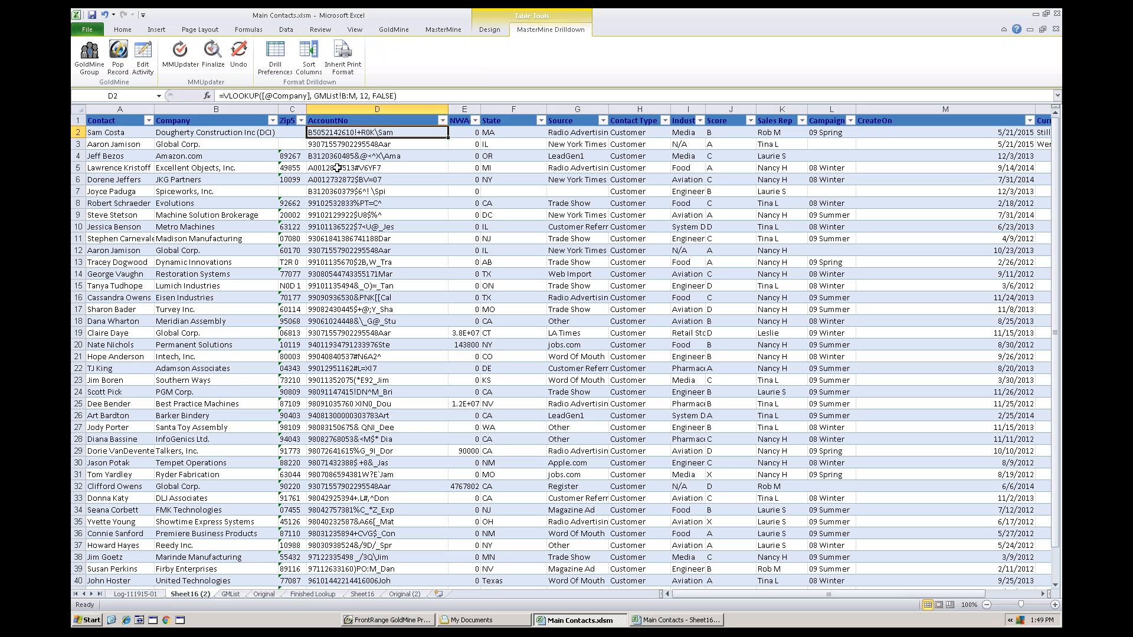
{"action": "left_click", "coordinate": [354, 109]}
{"action": "right_click", "coordinate": [357, 236]}
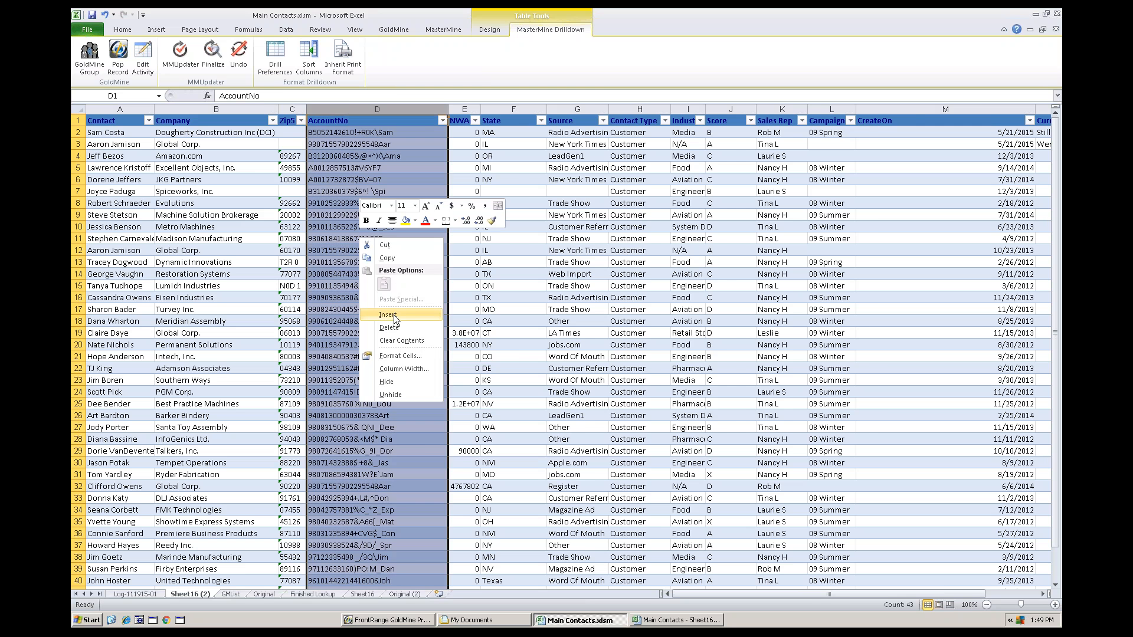
{"action": "left_click", "coordinate": [395, 314]}
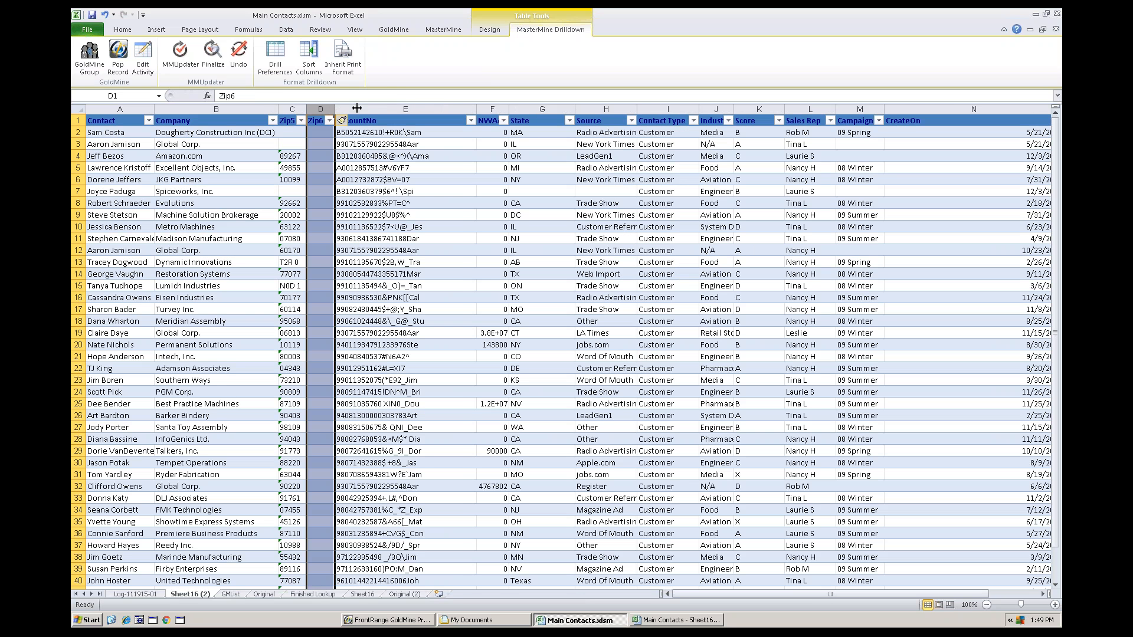
{"action": "left_click_drag", "start_coordinate": [357, 108], "coordinate": [465, 108]}
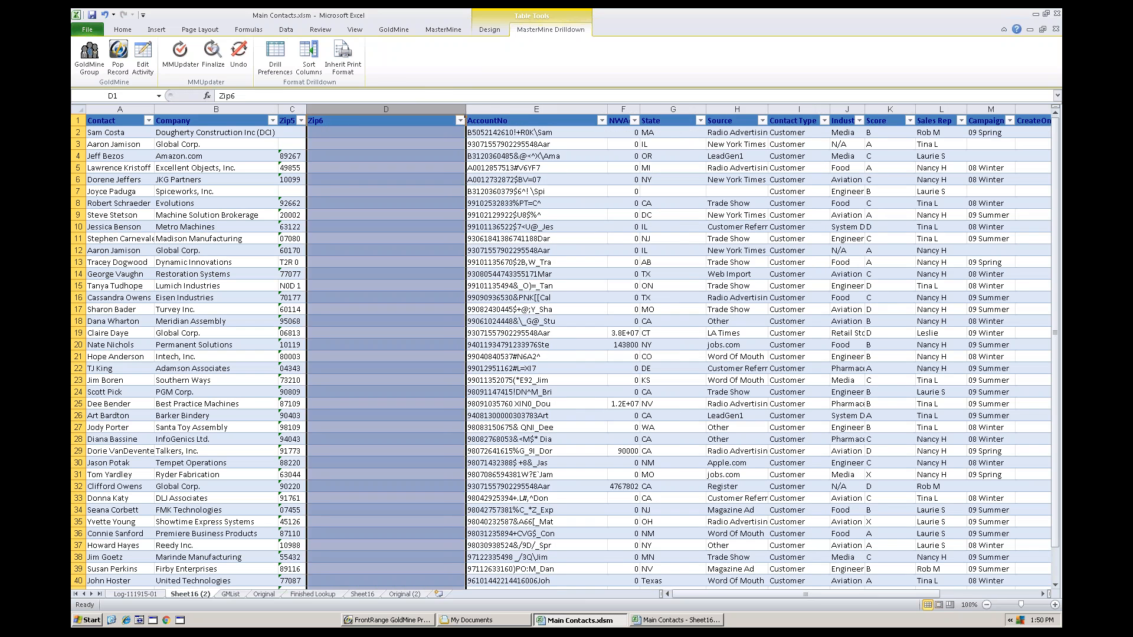
{"action": "left_click", "coordinate": [360, 126]}
{"action": "type", "text": "Match"}
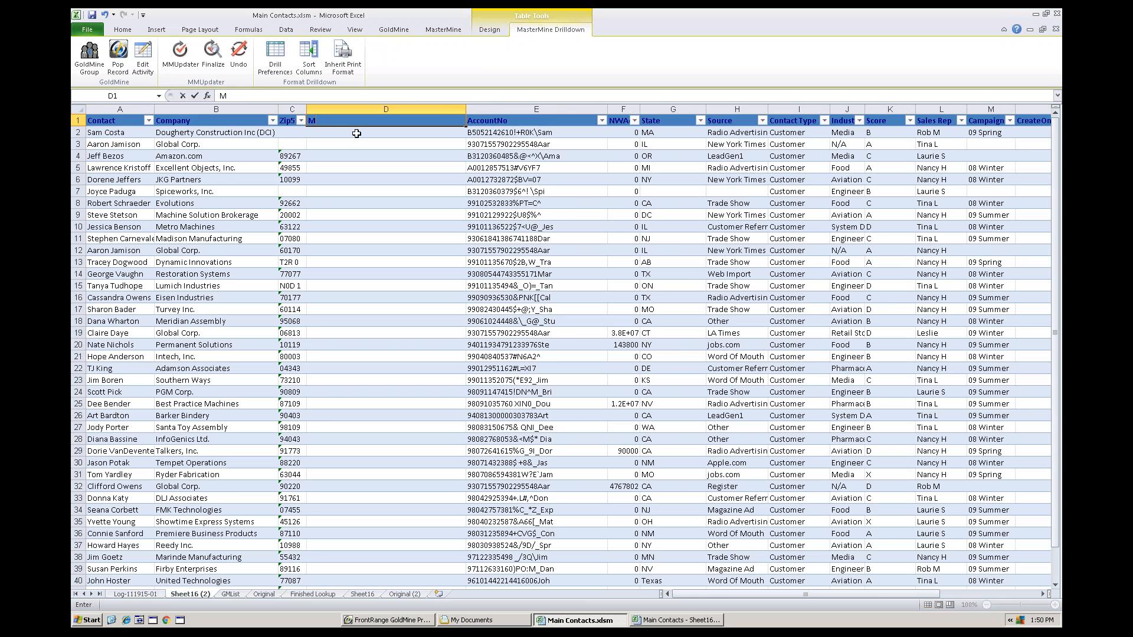
{"action": "key", "text": "Return"}
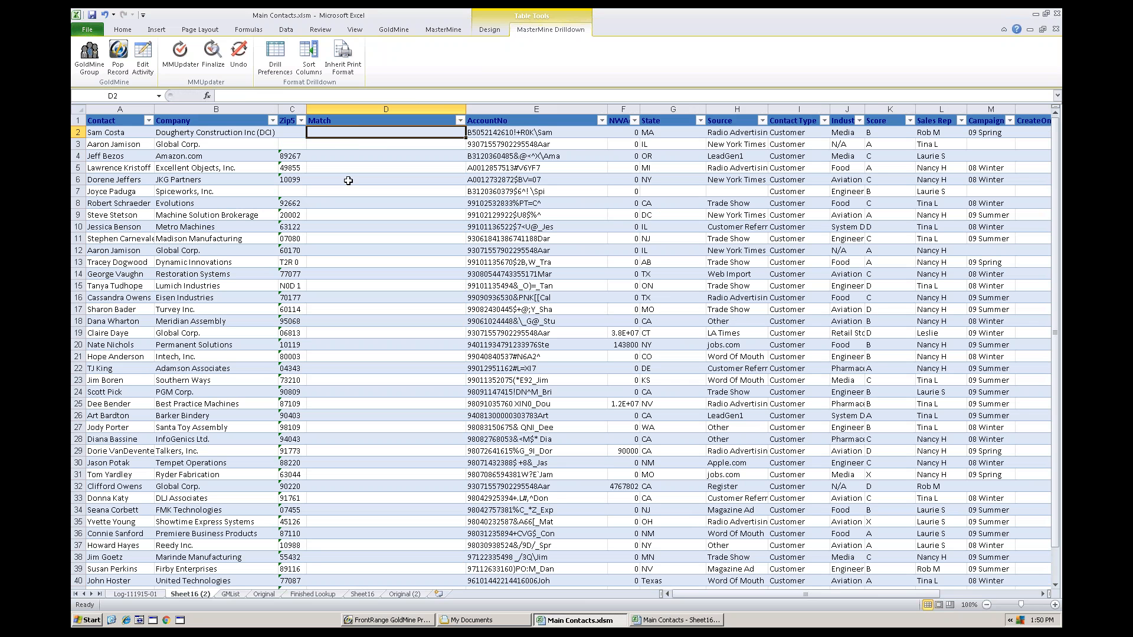
{"action": "type", "text": "=left("}
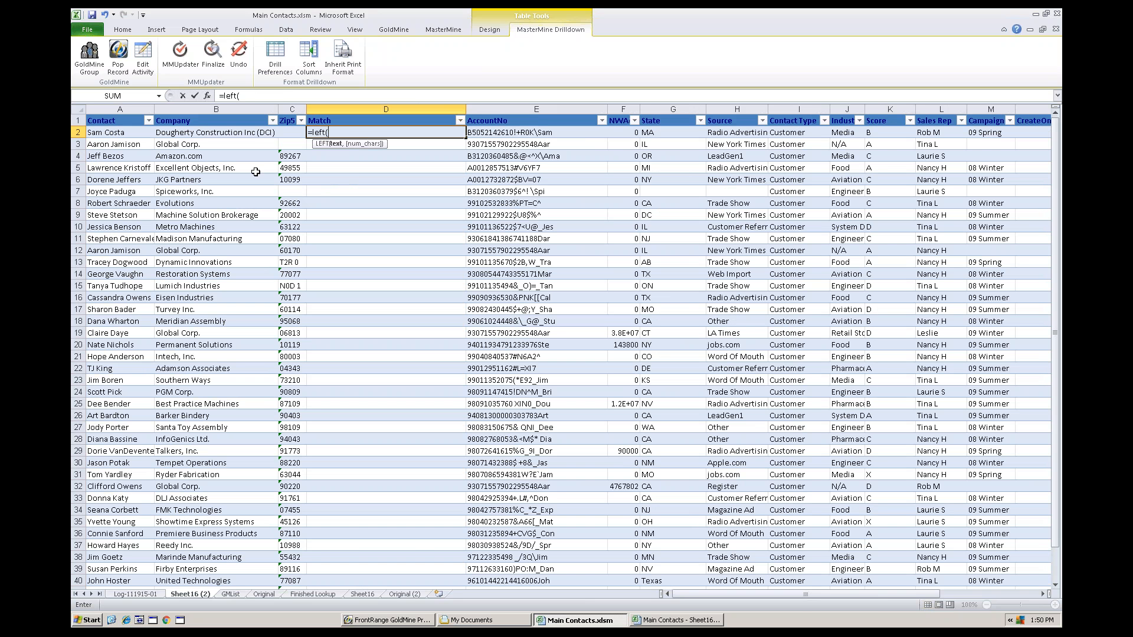
{"action": "key", "text": "BackSpace"}
{"action": "key", "text": "BackSpace"}
{"action": "key", "text": "BackSpace"}
{"action": "key", "text": "BackSpace"}
{"action": "type", "text": "trim("}
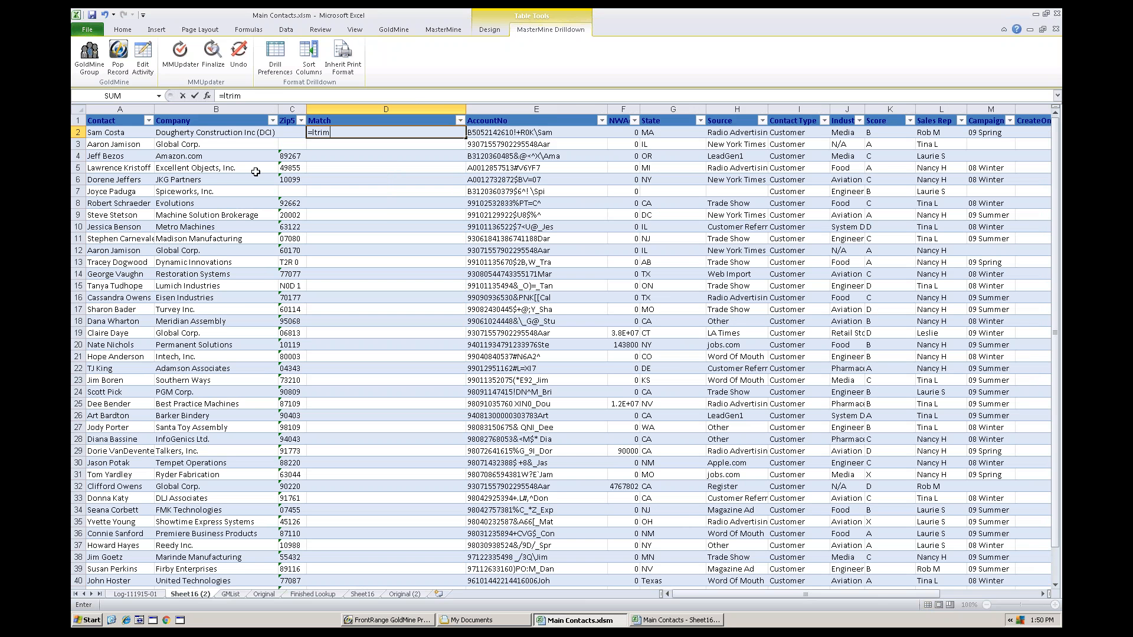
{"action": "left_click", "coordinate": [220, 133]}
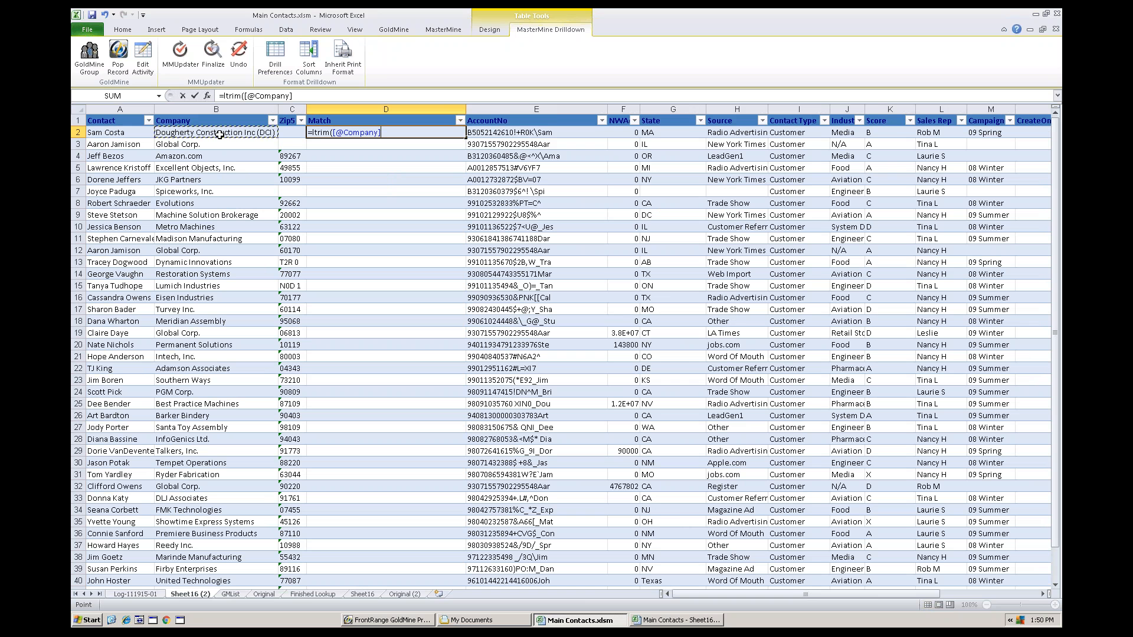
{"action": "type", "text": ") &"}
{"action": "left_click", "coordinate": [293, 132]}
{"action": "key", "text": "Return"}
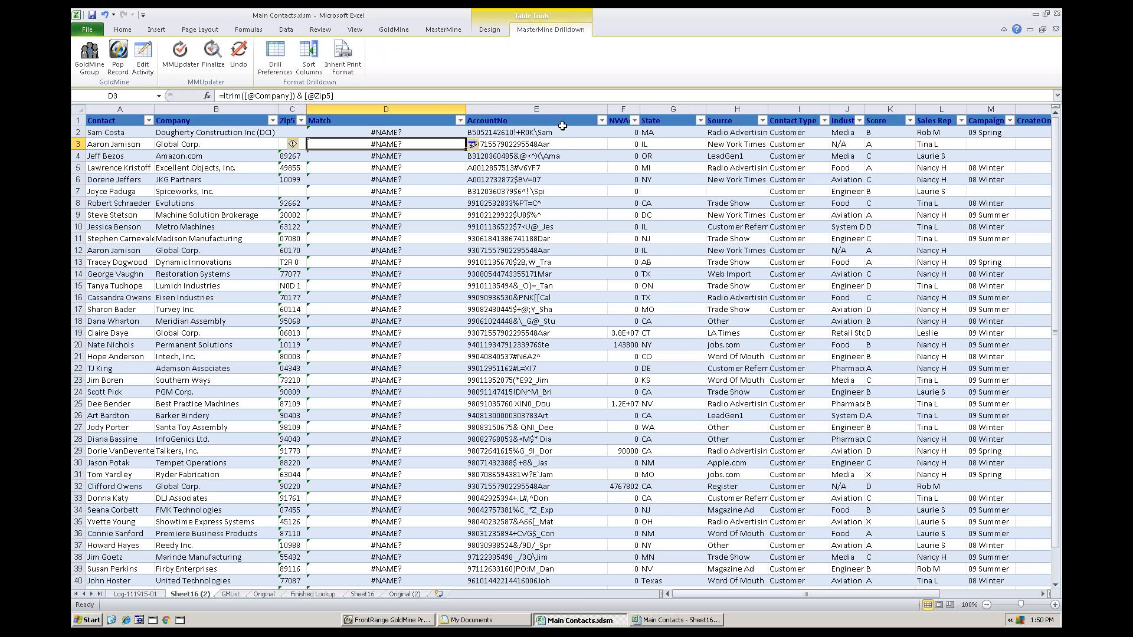
{"action": "left_click", "coordinate": [381, 169]}
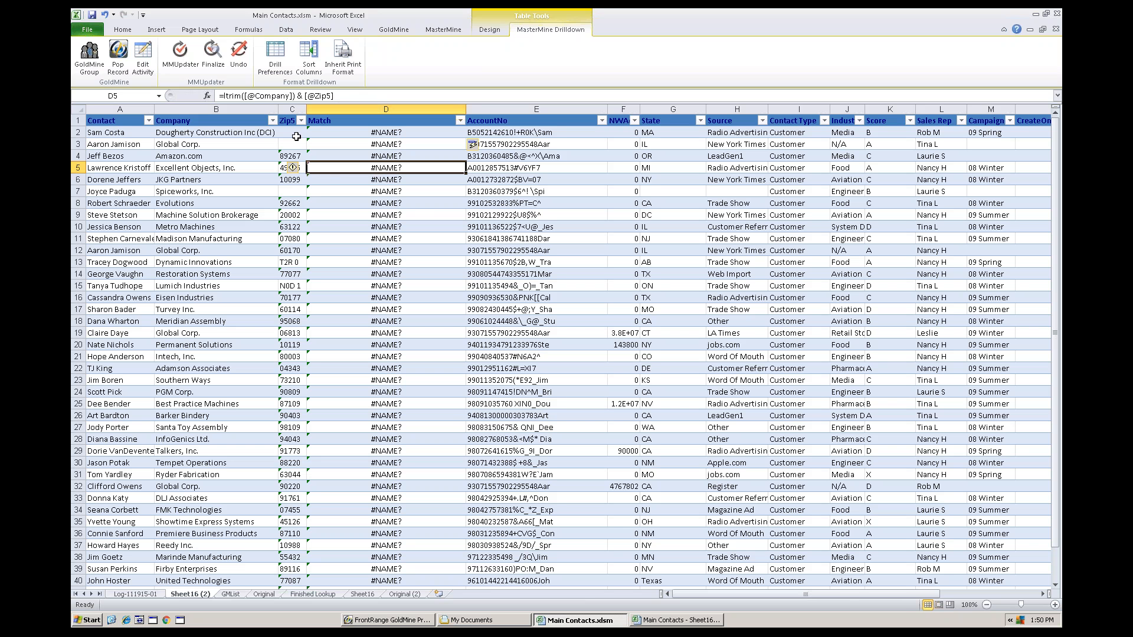
Format the Zip5 column on Sheet16 (2) as Text
{"action": "left_click", "coordinate": [292, 109]}
{"action": "right_click", "coordinate": [294, 242]}
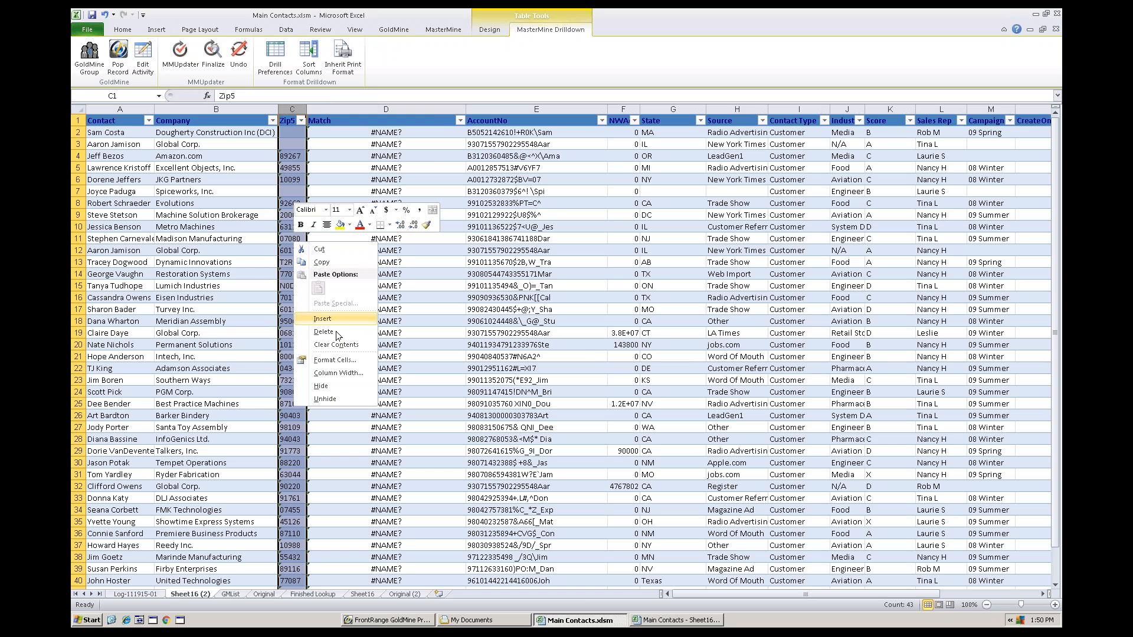
{"action": "left_click", "coordinate": [336, 361]}
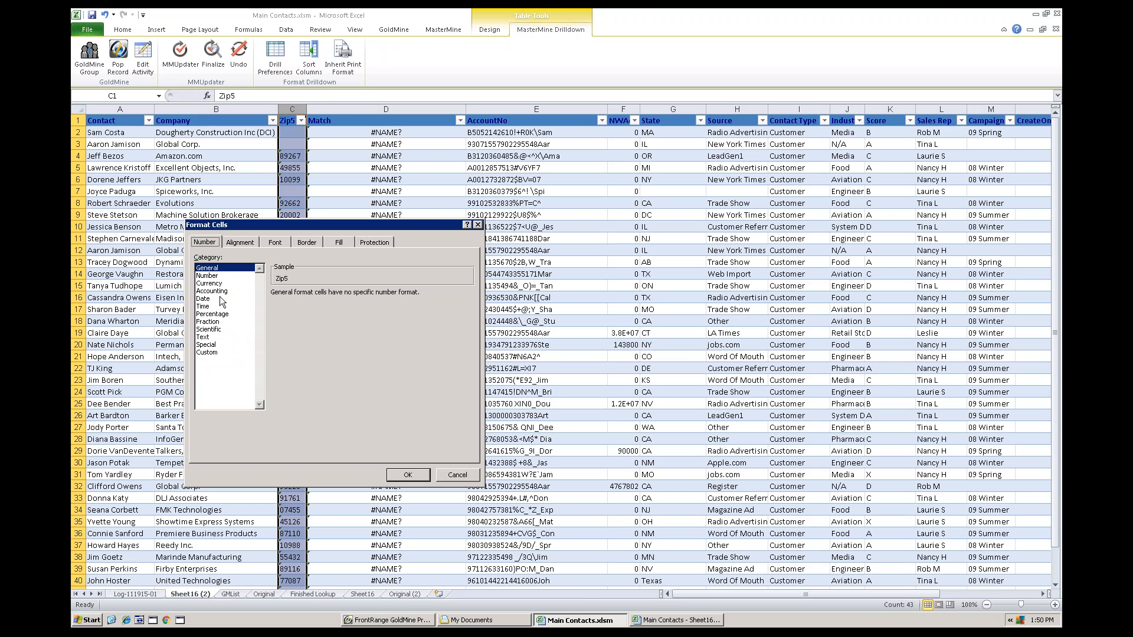
{"action": "left_click", "coordinate": [203, 337]}
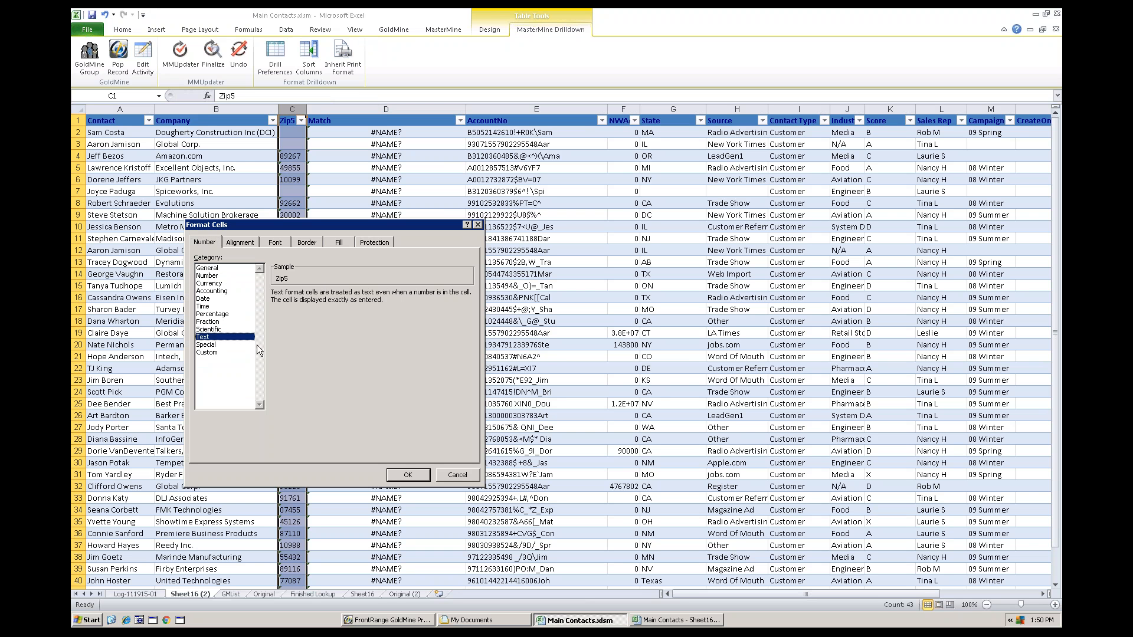
{"action": "left_click", "coordinate": [406, 472]}
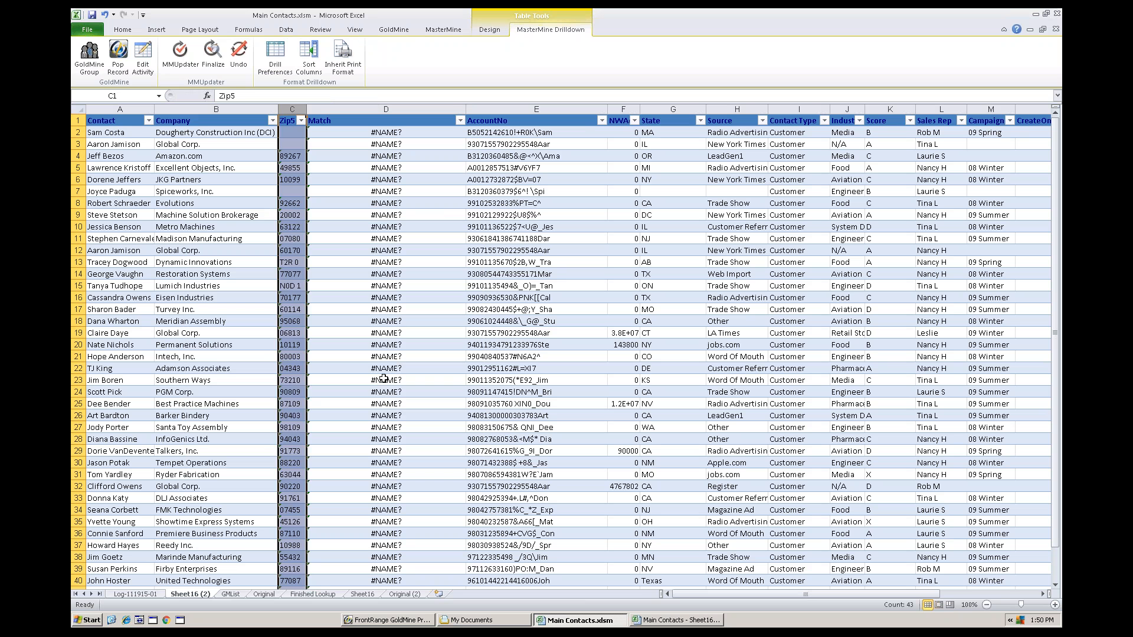
{"action": "left_click", "coordinate": [368, 134]}
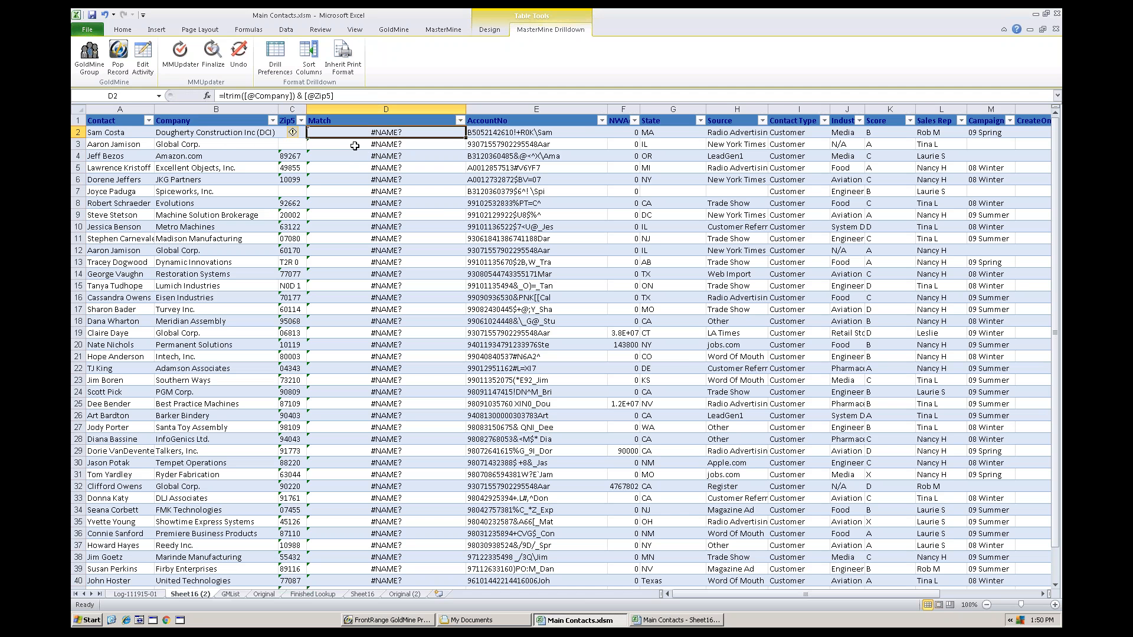
{"action": "left_click", "coordinate": [355, 146]}
{"action": "left_click", "coordinate": [354, 157]}
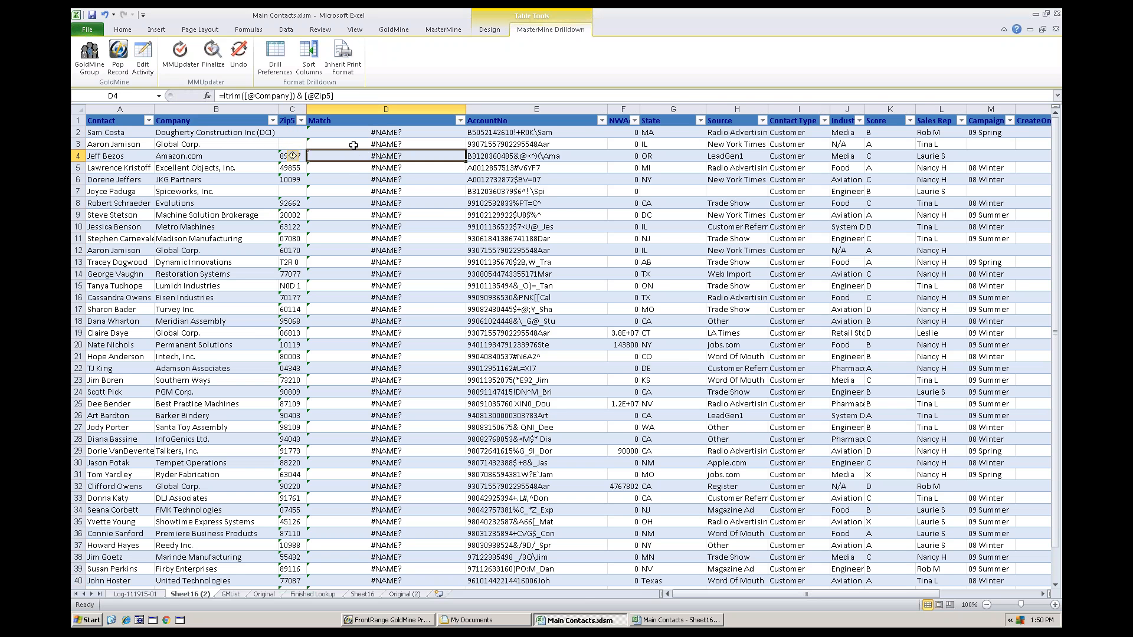
{"action": "left_click", "coordinate": [354, 145]}
{"action": "type", "text": "="}
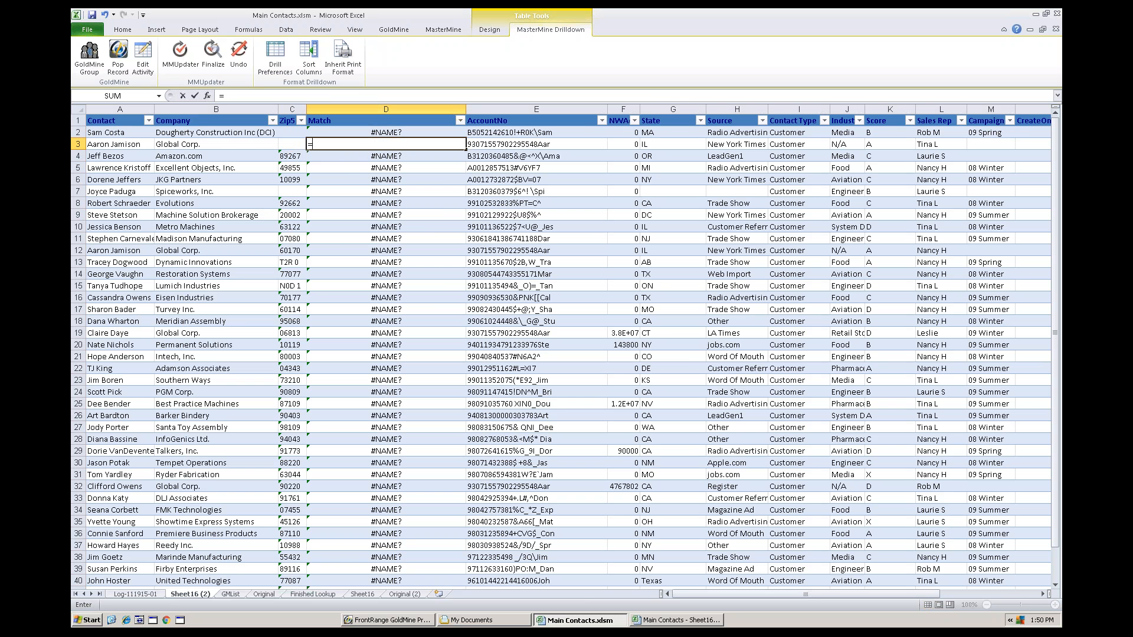
{"action": "type", "text": "lrft(a"}
{"action": "key", "text": "BackSpace"}
{"action": "key", "text": "BackSpace"}
{"action": "key", "text": "BackSpace"}
{"action": "key", "text": "BackSpace"}
{"action": "key", "text": "BackSpace"}
{"action": "key", "text": "BackSpace"}
{"action": "type", "text": "tr"}
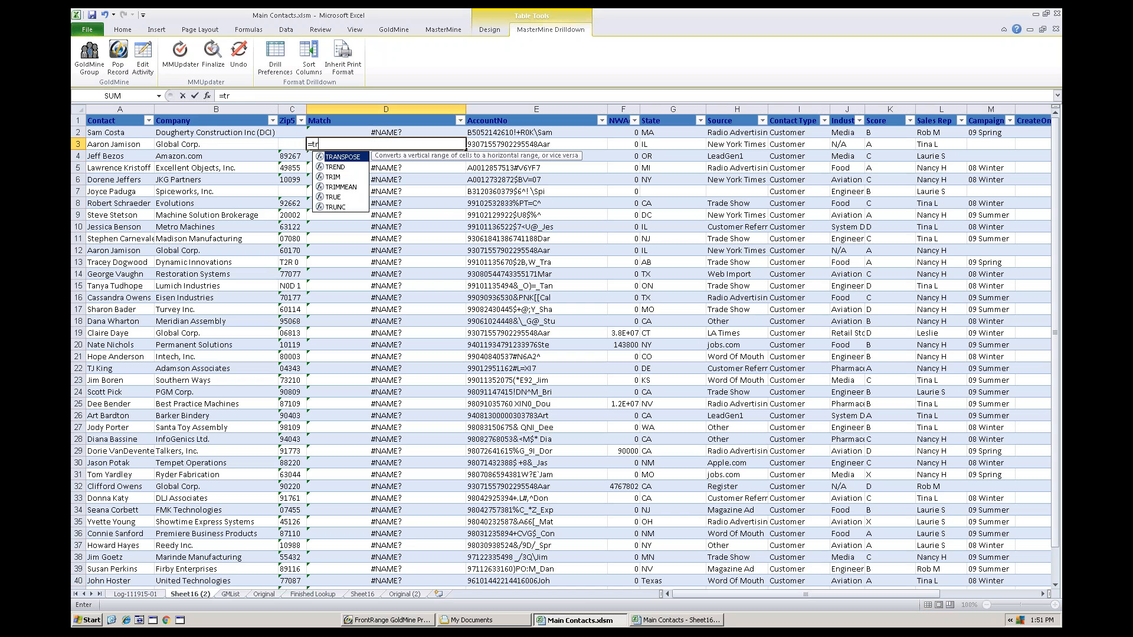
{"action": "type", "text": "im"}
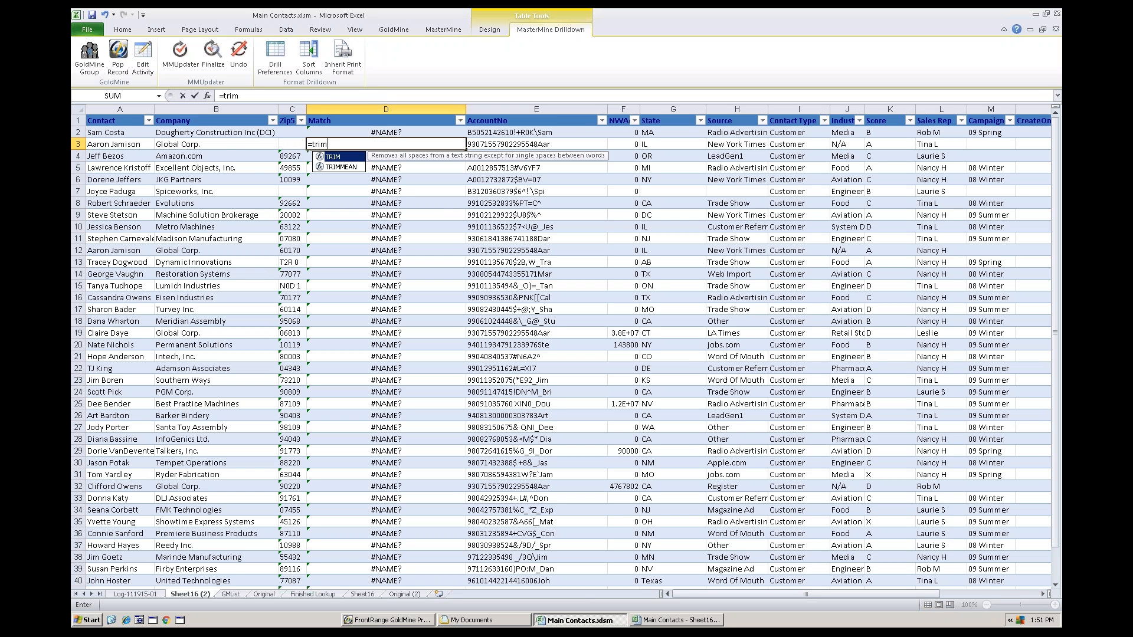
{"action": "type", "text": "("}
{"action": "left_click", "coordinate": [233, 144]}
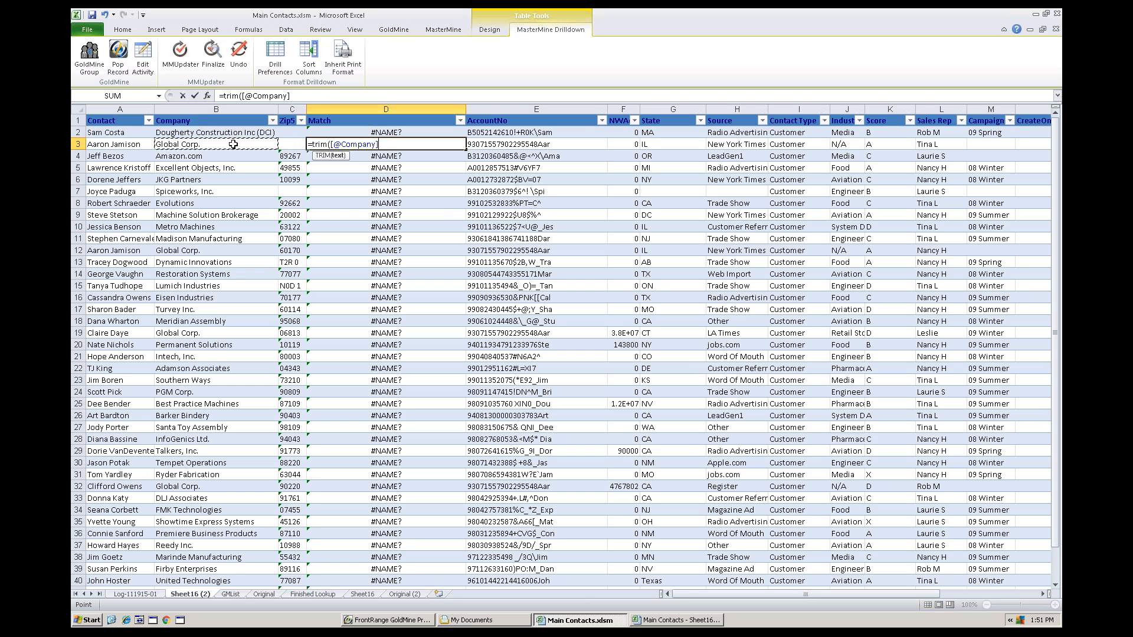
{"action": "type", "text": ") &"}
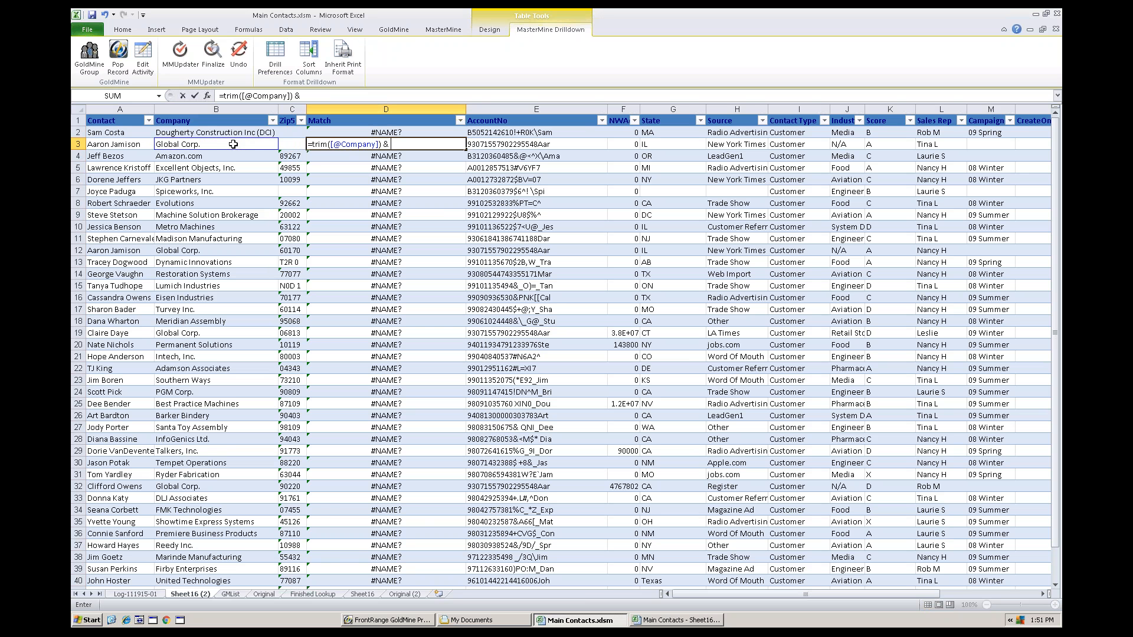
{"action": "left_click", "coordinate": [296, 145]}
{"action": "key", "text": "Return"}
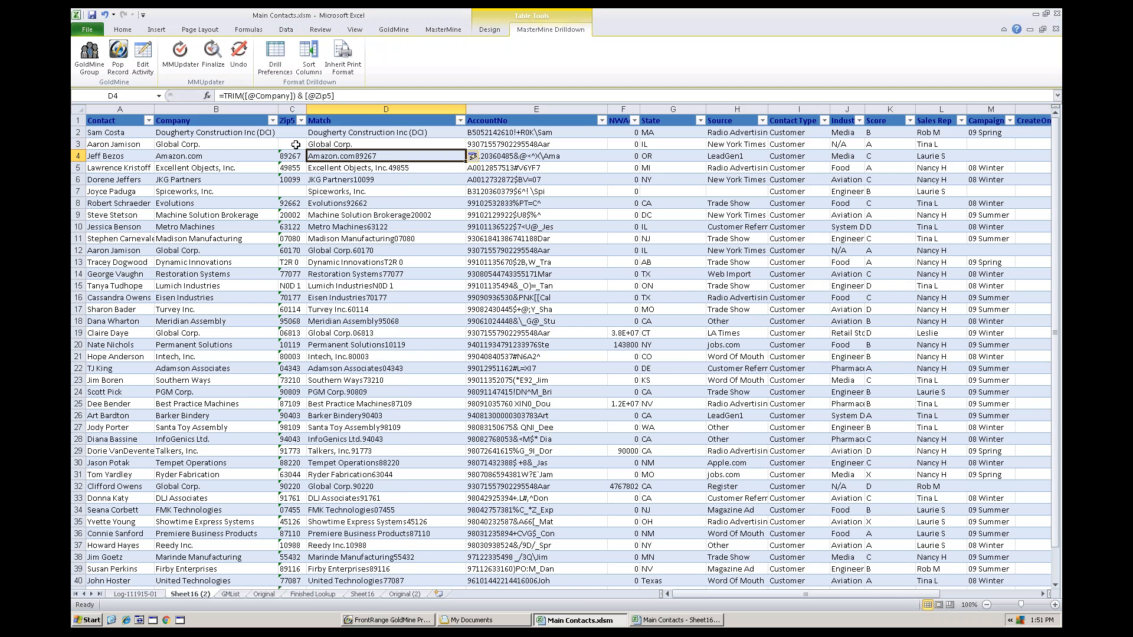
Sort the Sheet16 (2) table by the Match column from A to Z
{"action": "left_click", "coordinate": [367, 144]}
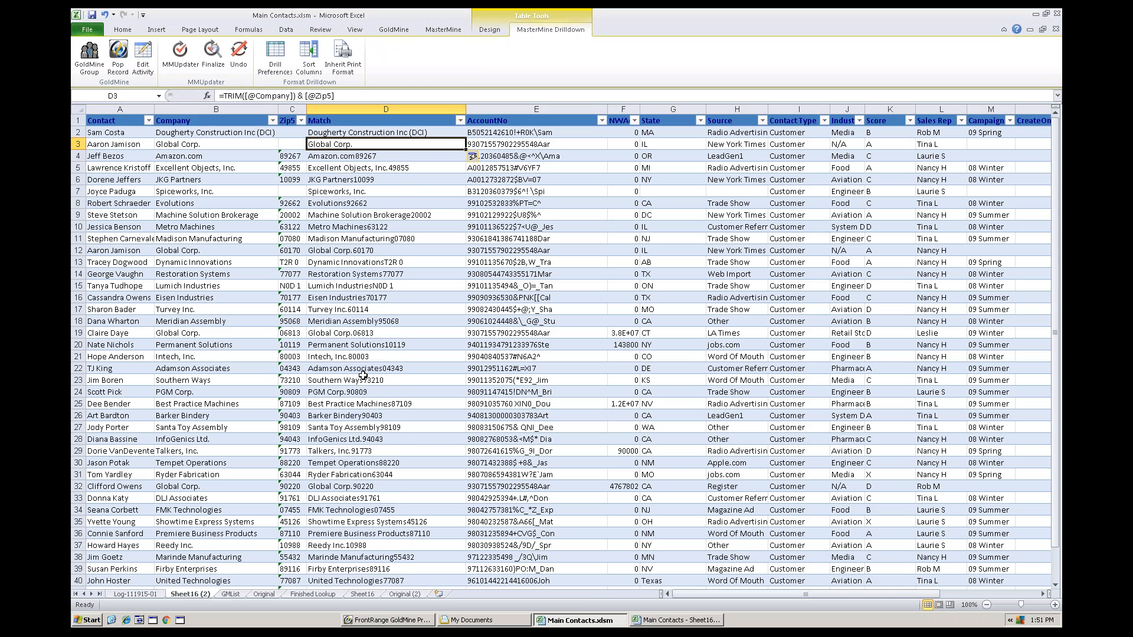
{"action": "left_click", "coordinate": [460, 120]}
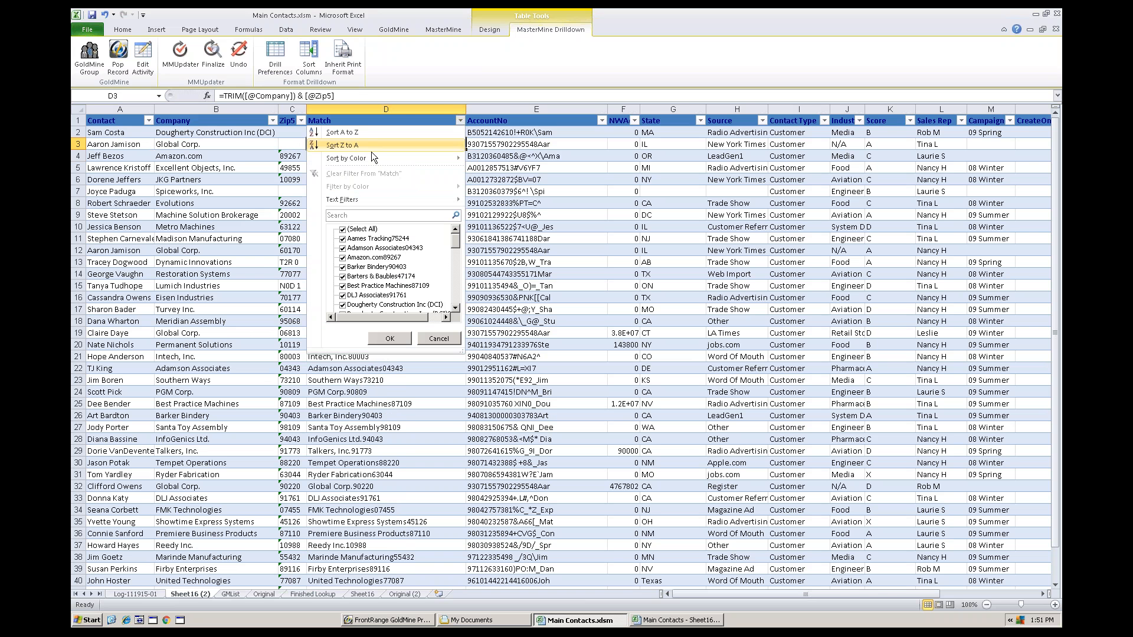
{"action": "left_click", "coordinate": [342, 132]}
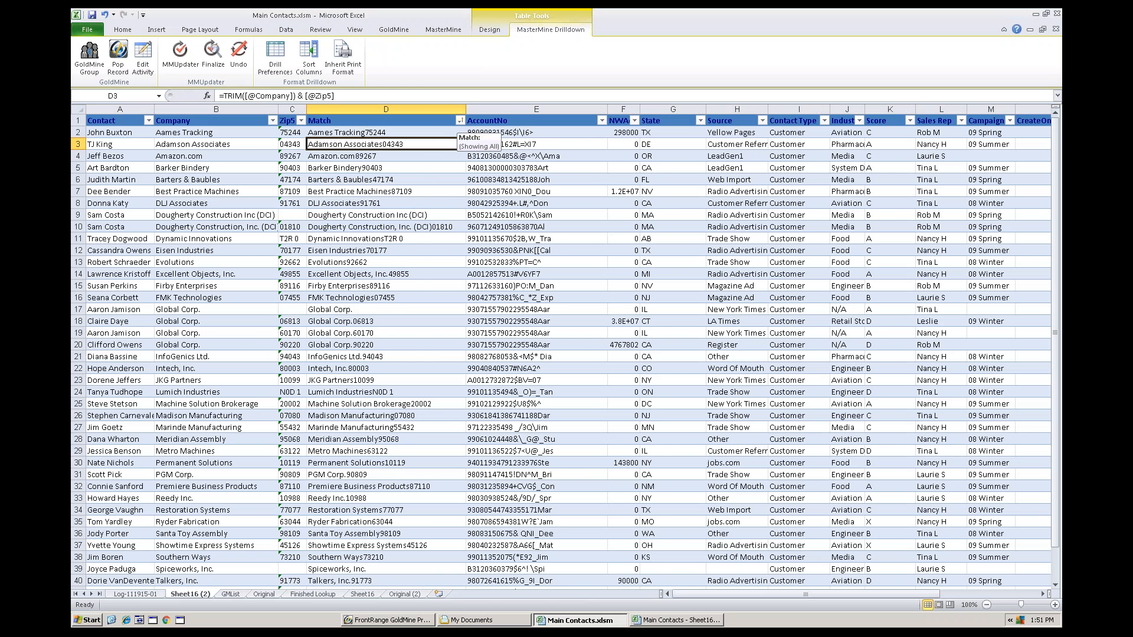
Insert a column before NWAccount on the GMList sheet and set its header to Match
{"action": "left_click", "coordinate": [231, 595]}
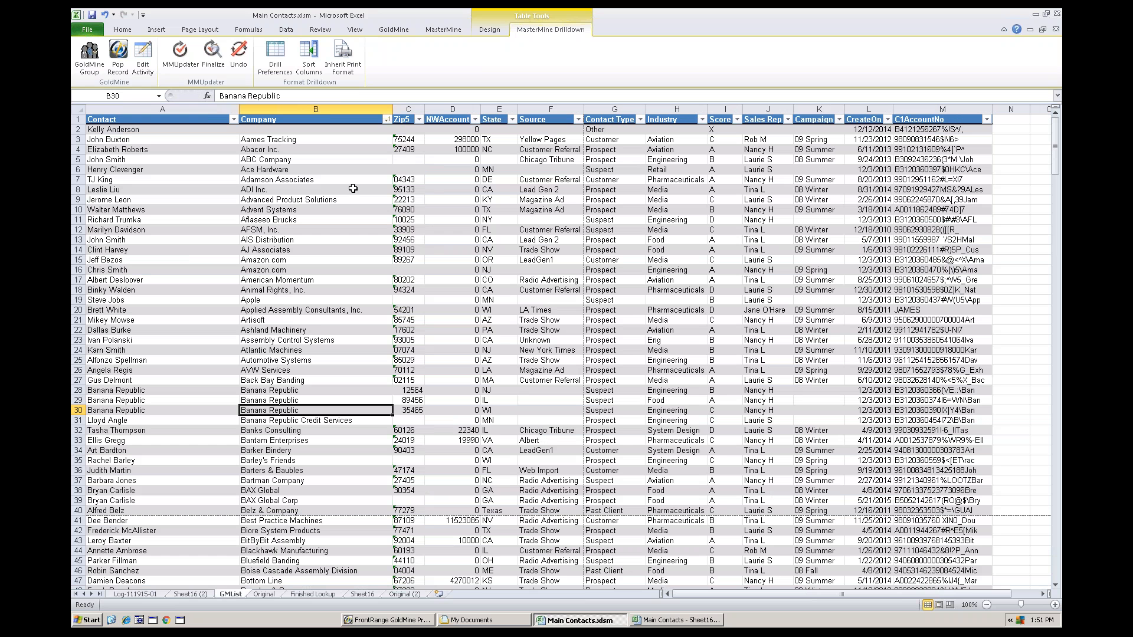
{"action": "left_click", "coordinate": [450, 108]}
{"action": "right_click", "coordinate": [445, 216]}
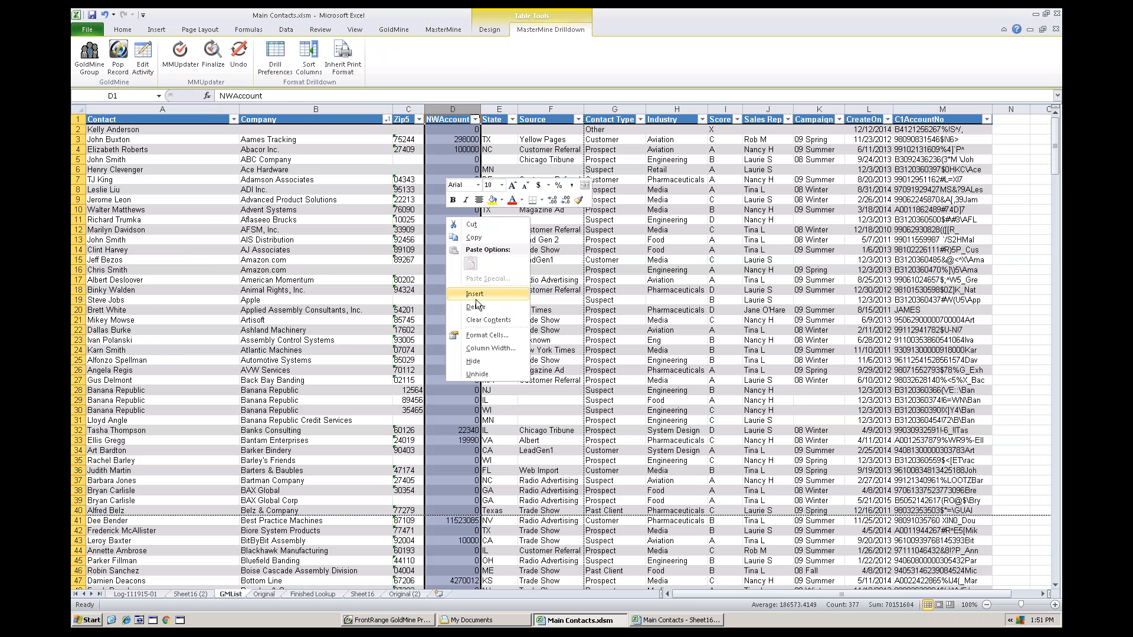
{"action": "left_click", "coordinate": [476, 296]}
{"action": "type", "text": "Match"}
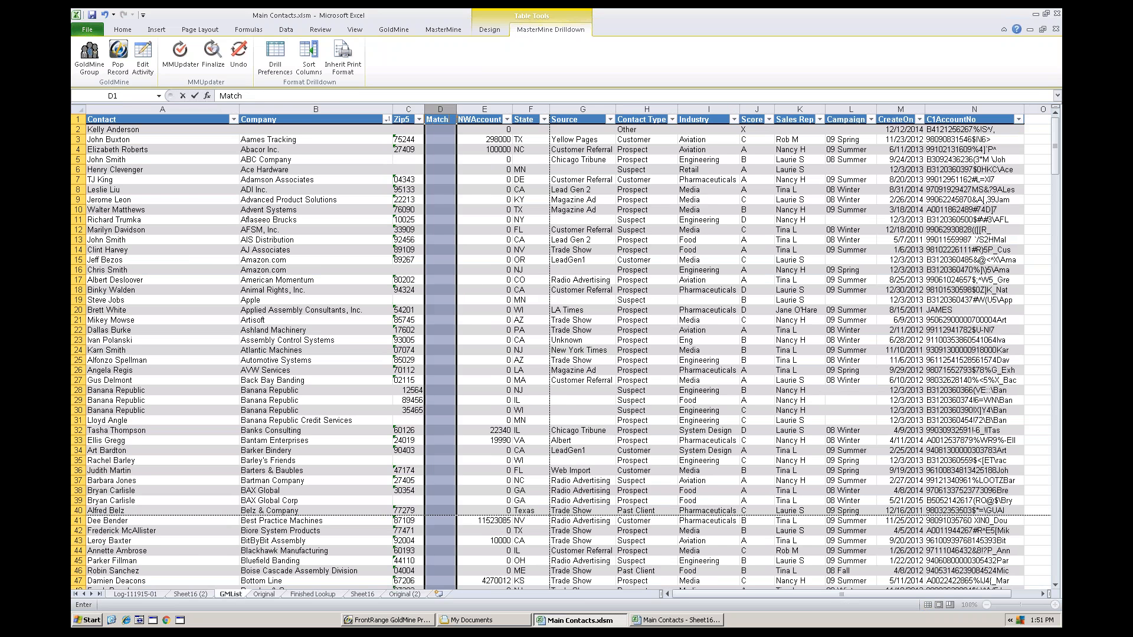
{"action": "key", "text": "Return"}
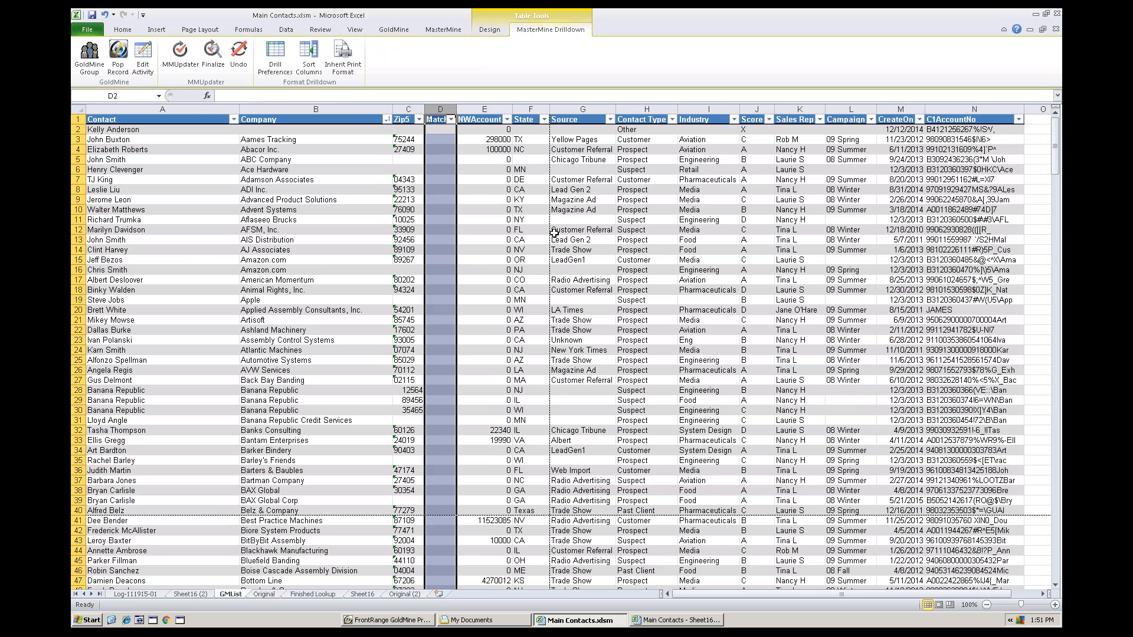
{"action": "left_click", "coordinate": [438, 131]}
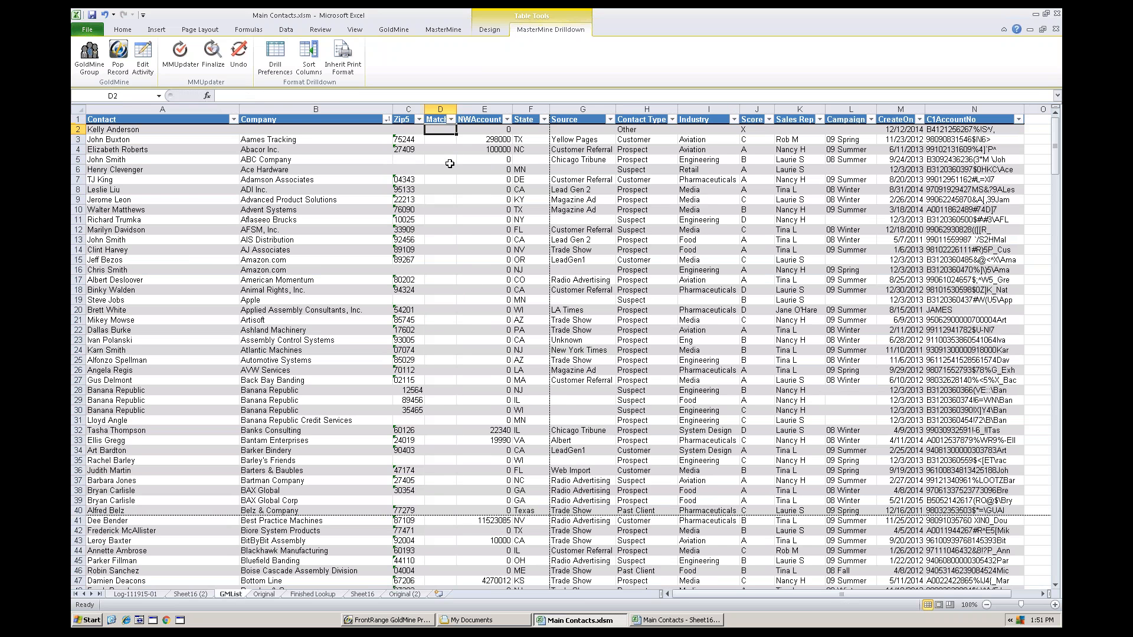
{"action": "type", "text": "=trim("}
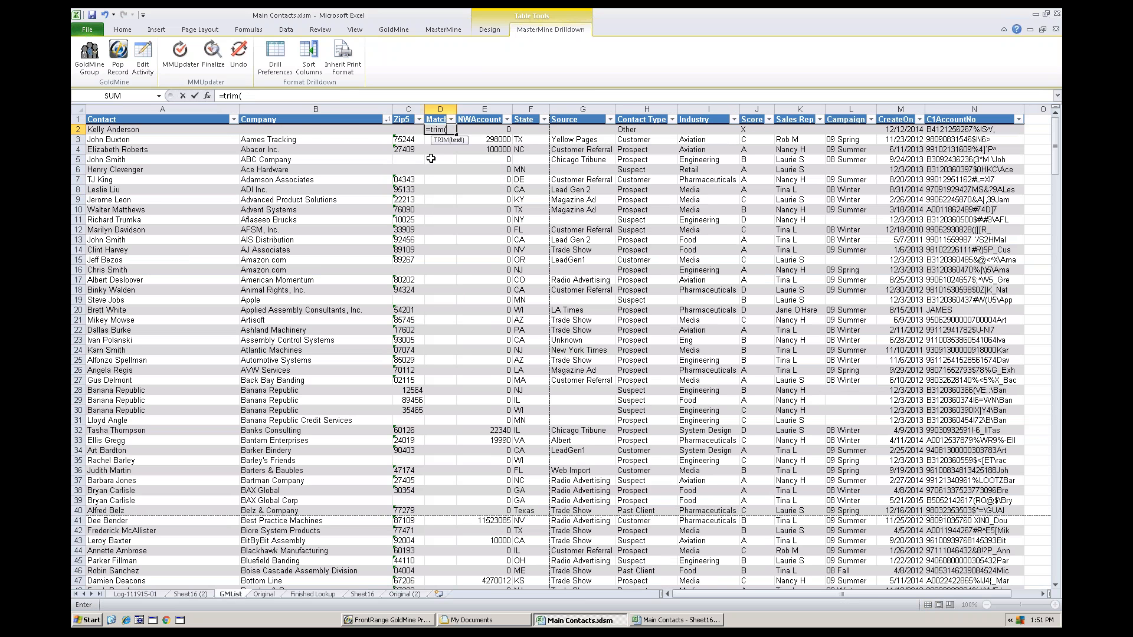
{"action": "left_click", "coordinate": [312, 128]}
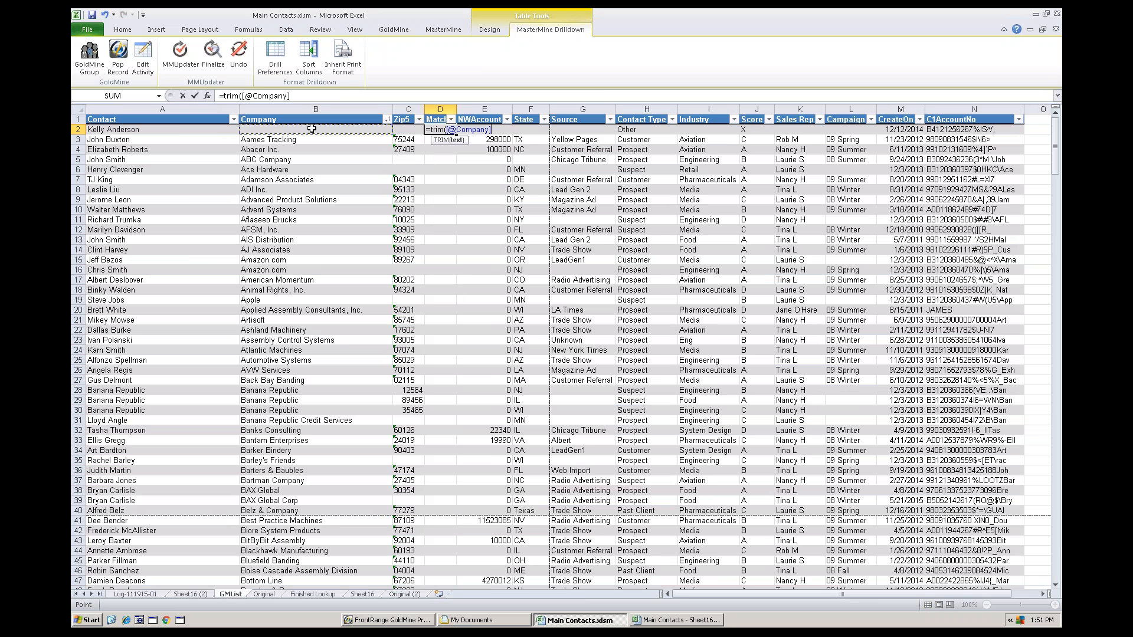
{"action": "type", "text": ") &"}
{"action": "key", "text": "shift+space"}
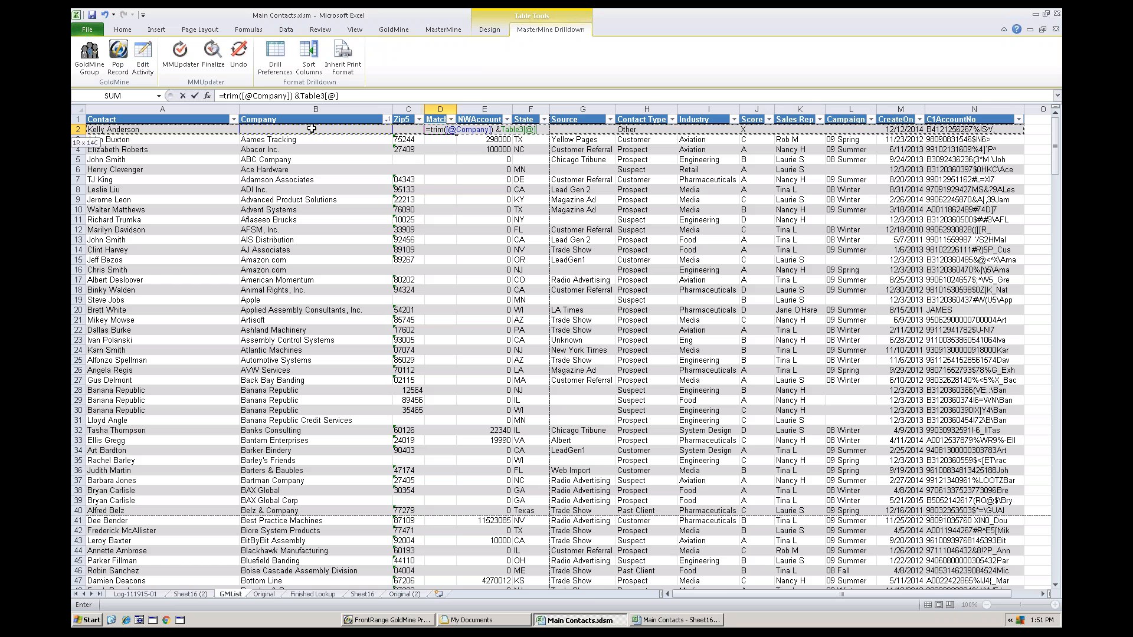
{"action": "left_click", "coordinate": [413, 129]}
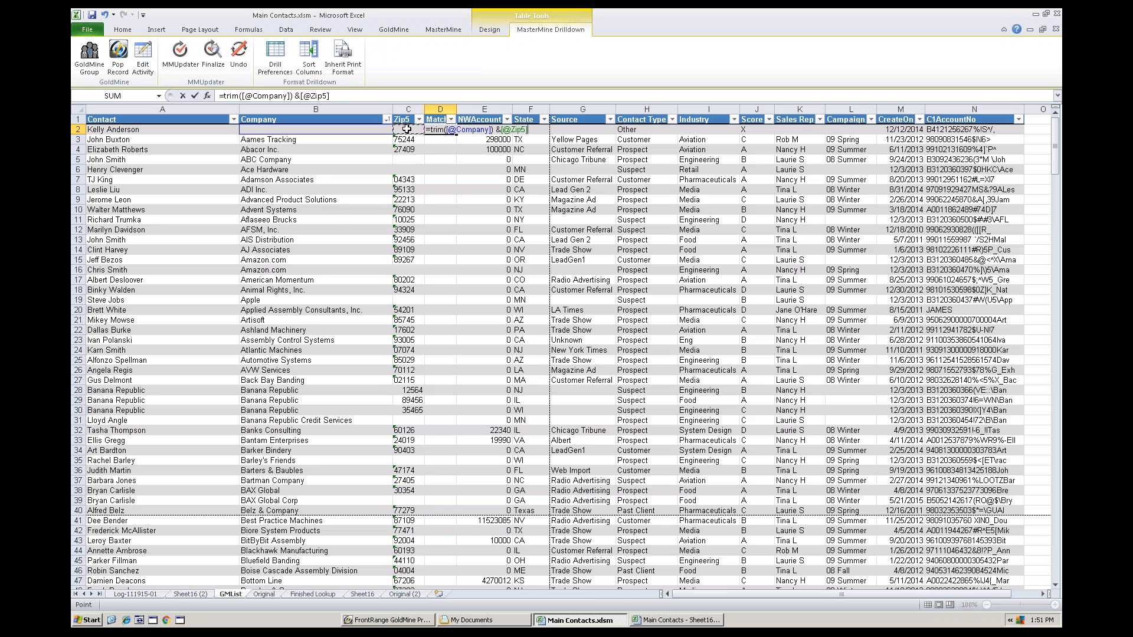
{"action": "key", "text": "Return"}
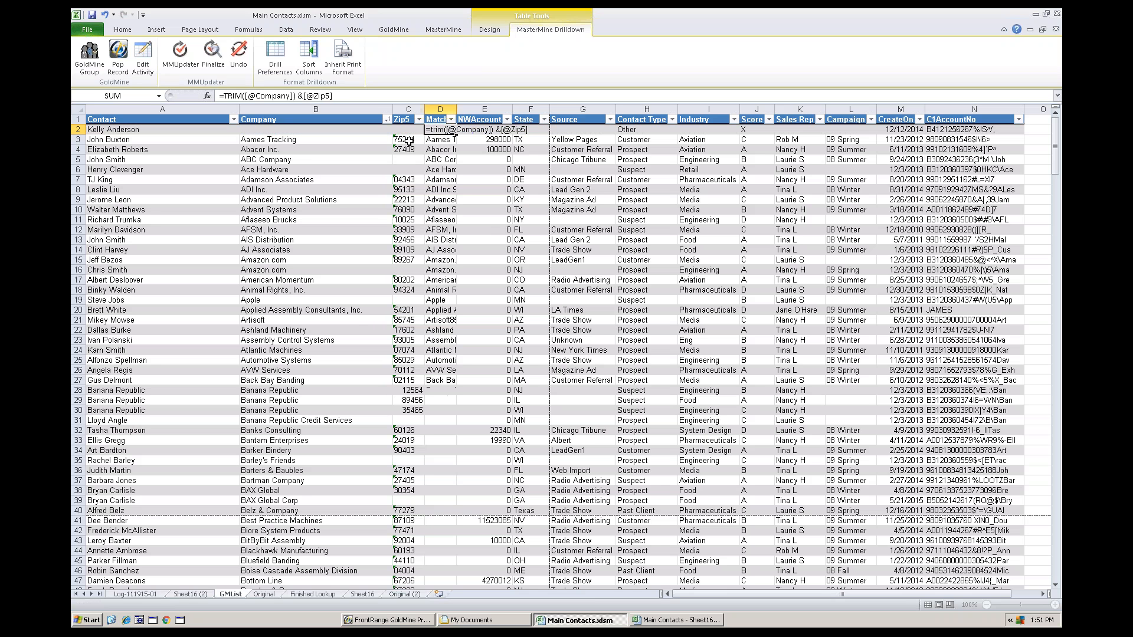
Widen the Match column on GMList to fit its combined values and sort the table by it from A to Z
{"action": "left_click_drag", "start_coordinate": [456, 109], "coordinate": [582, 120]}
{"action": "left_click", "coordinate": [589, 119]}
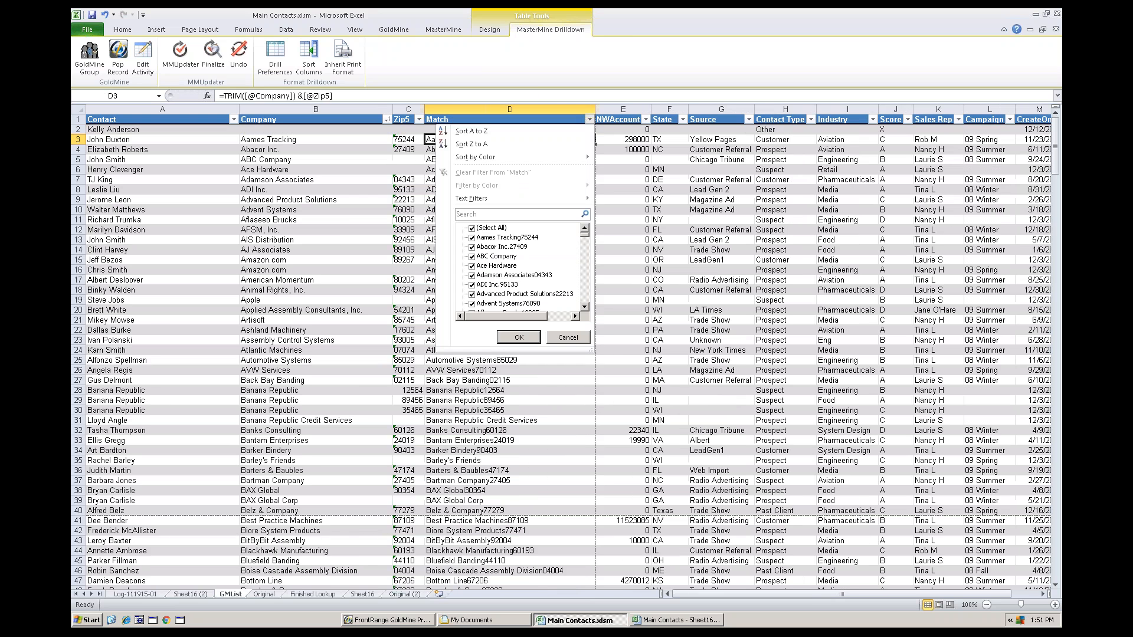
{"action": "left_click", "coordinate": [476, 133]}
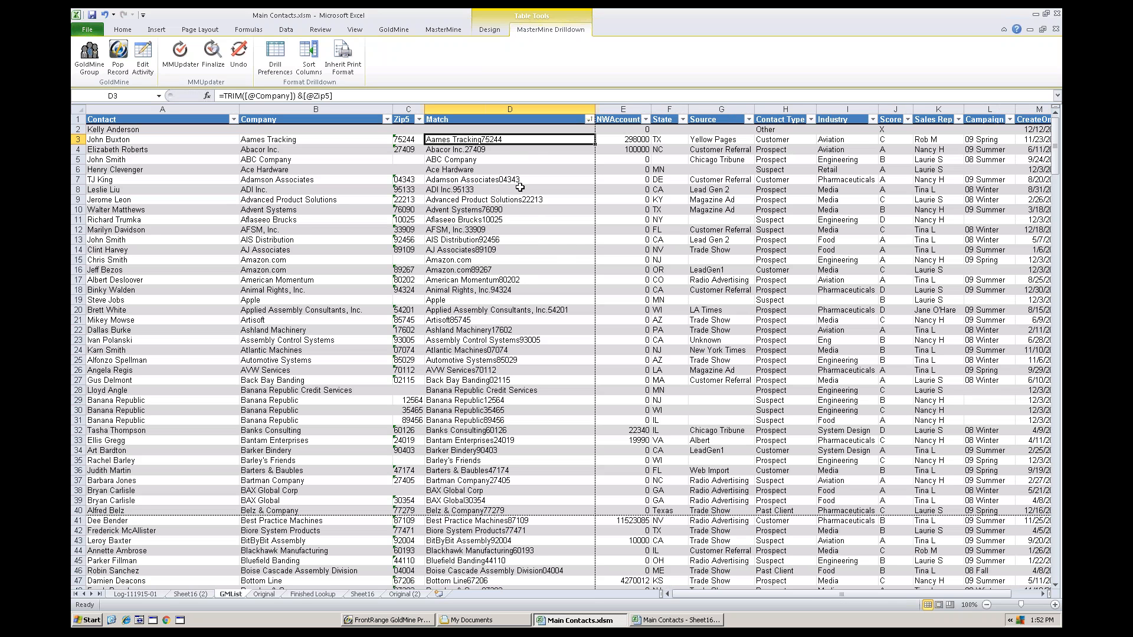
Check the GMList columns from Match onward, and set the column index in Sheet16 (2)'s AccountNo VLOOKUP formula to 13
{"action": "left_click_drag", "start_coordinate": [510, 109], "coordinate": [938, 114]}
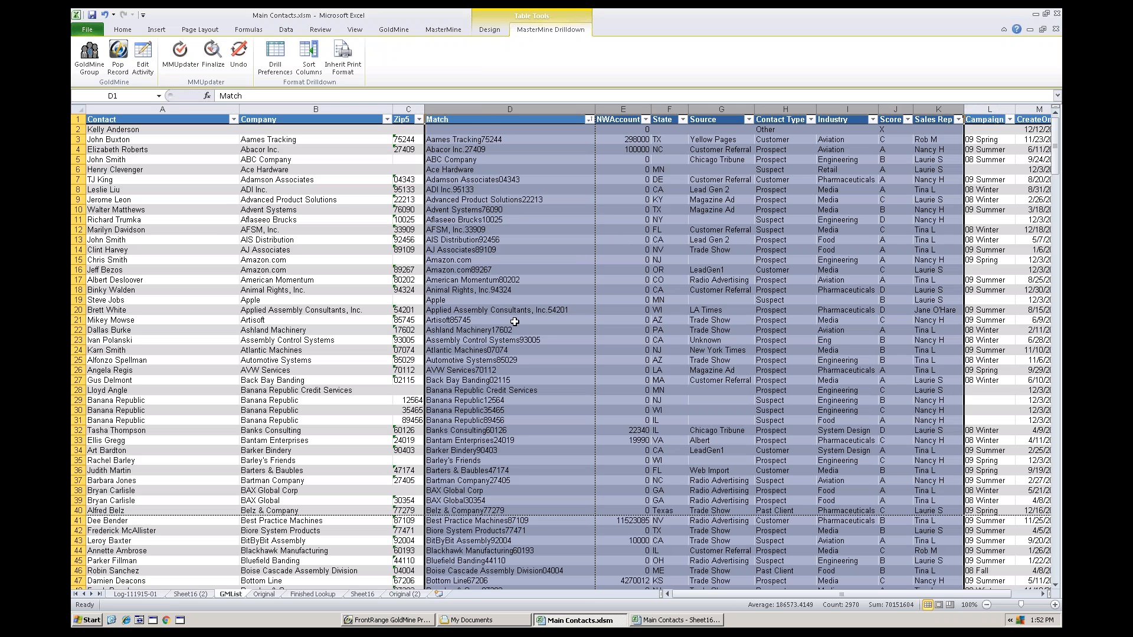
{"action": "left_click", "coordinate": [194, 595]}
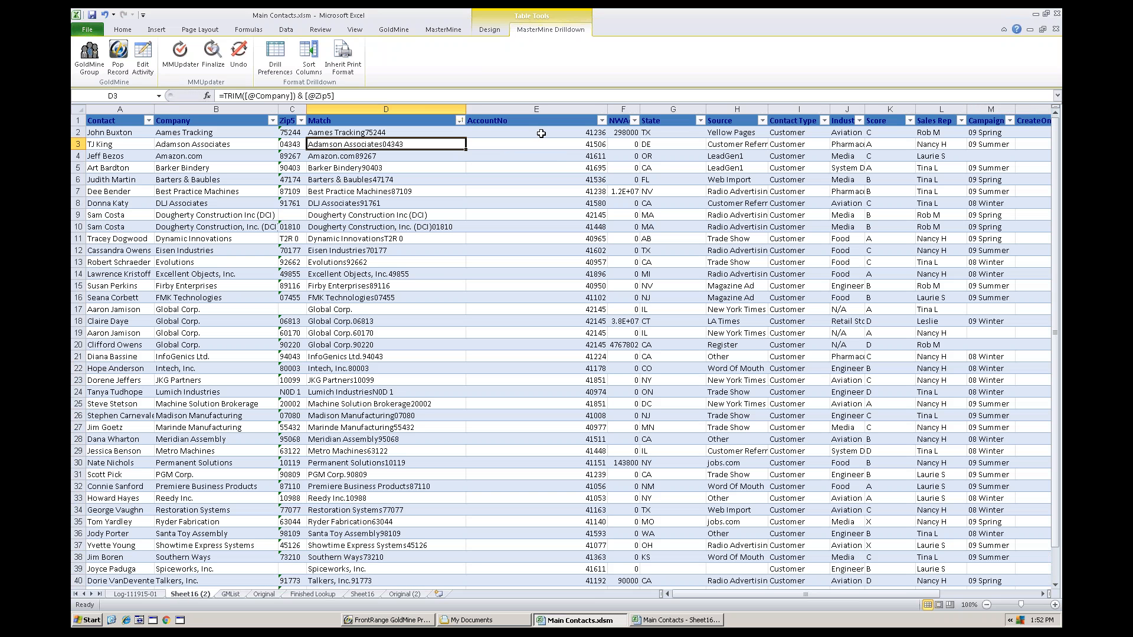
{"action": "left_click", "coordinate": [541, 133]}
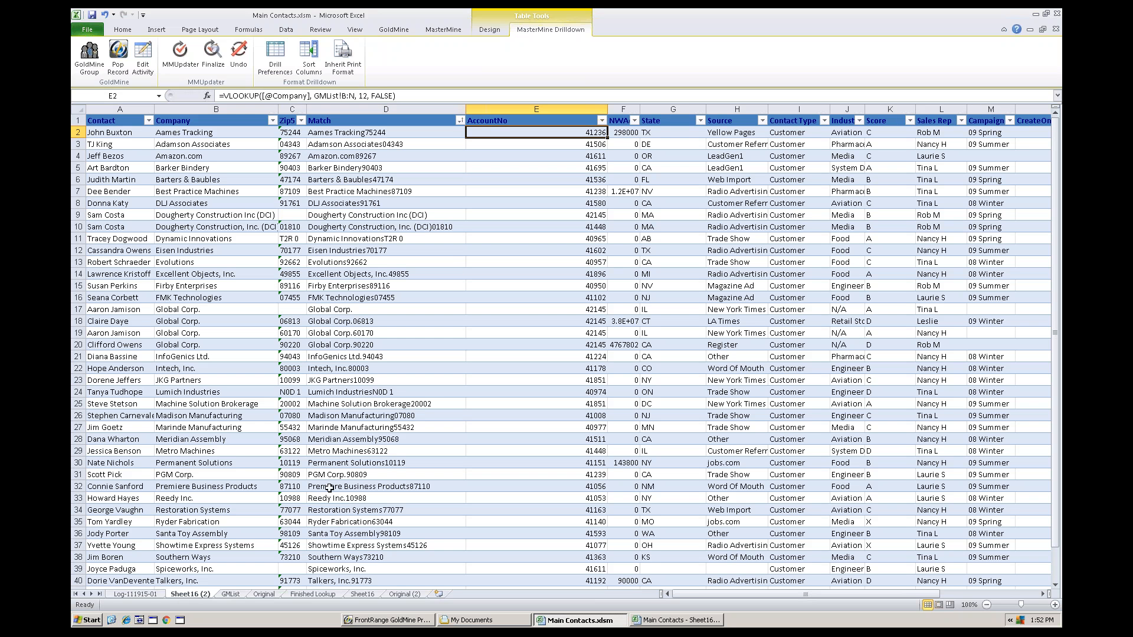
{"action": "left_click", "coordinate": [231, 593]}
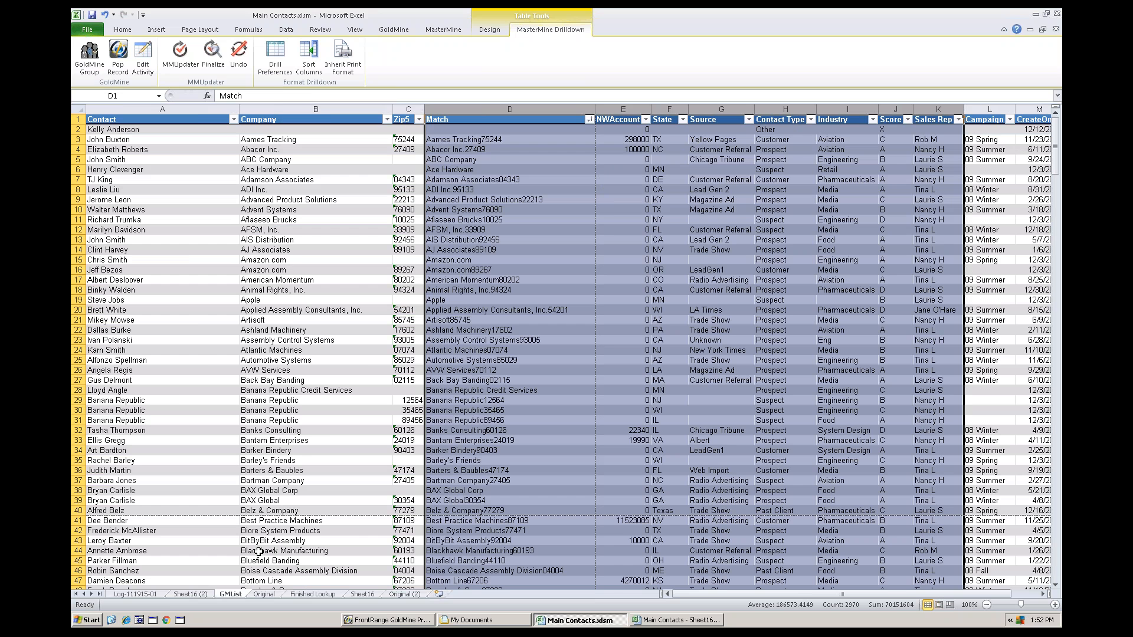
{"action": "left_click", "coordinate": [202, 596]}
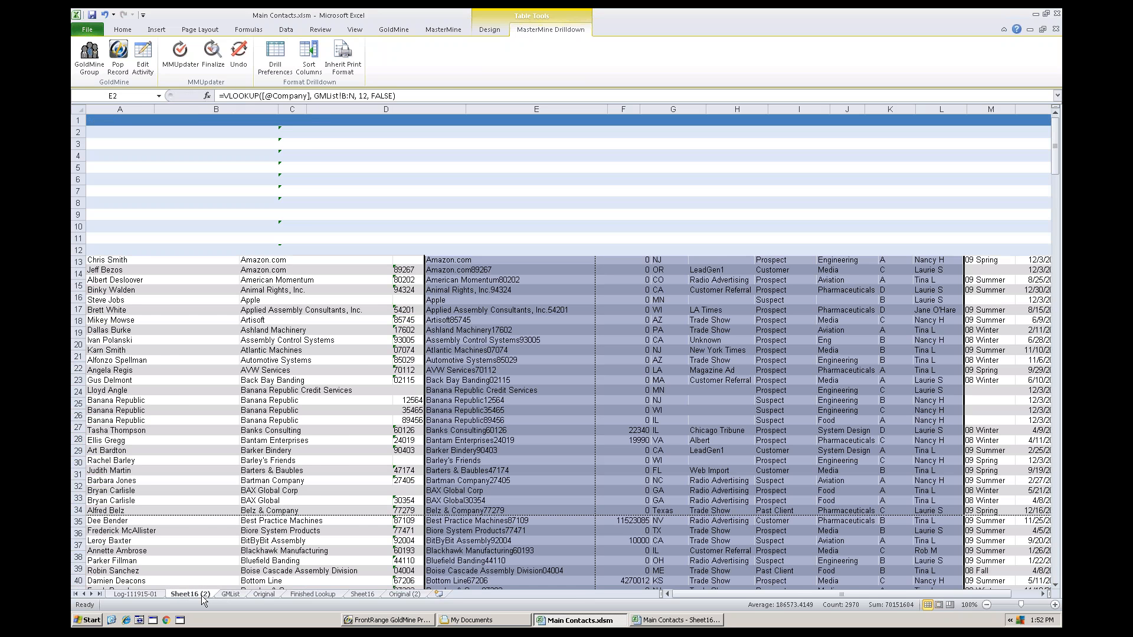
{"action": "left_click", "coordinate": [367, 95]}
{"action": "key", "text": "BackSpace"}
{"action": "type", "text": "3"}
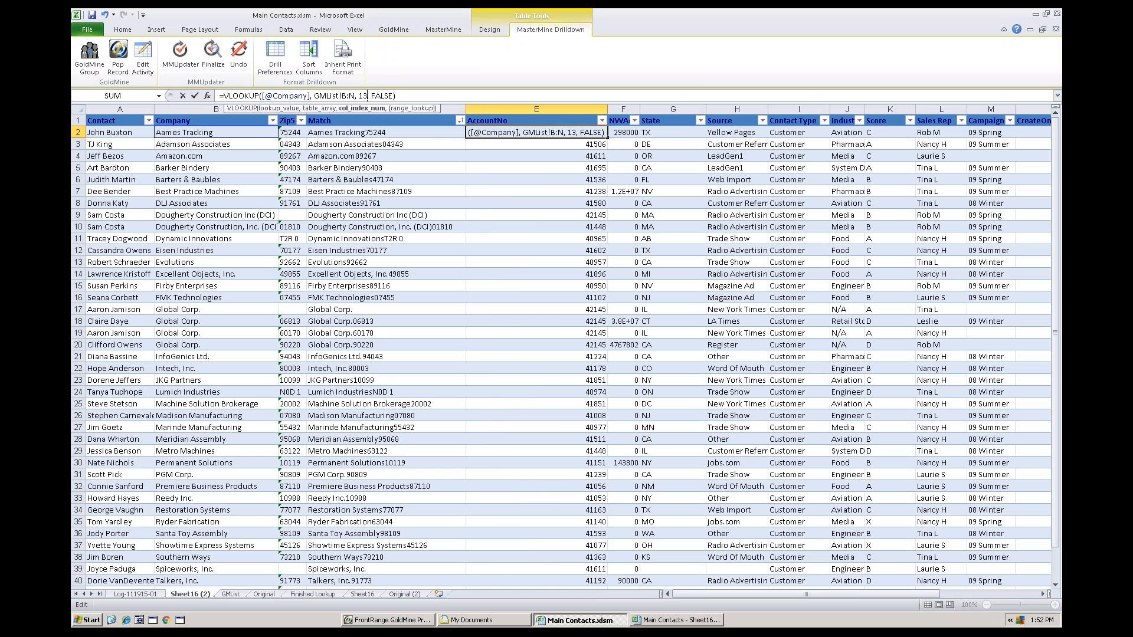
{"action": "key", "text": "Return"}
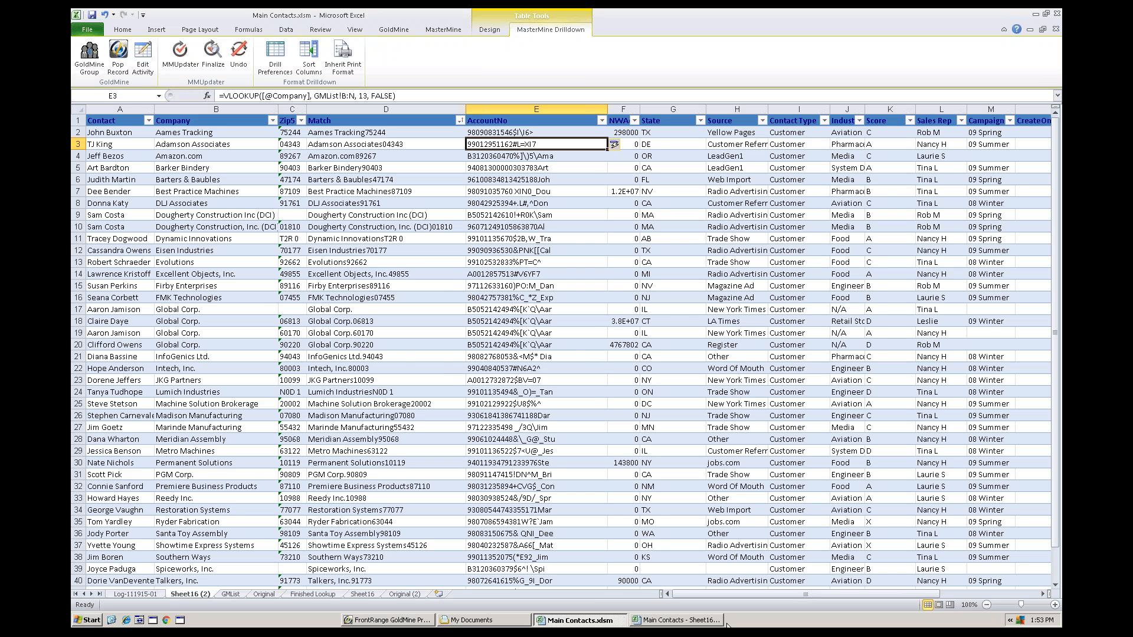
Switch to the PowerPoint slide show Bridge the Gap.pptx at its Support Options slide
{"action": "key", "text": "alt+Tab"}
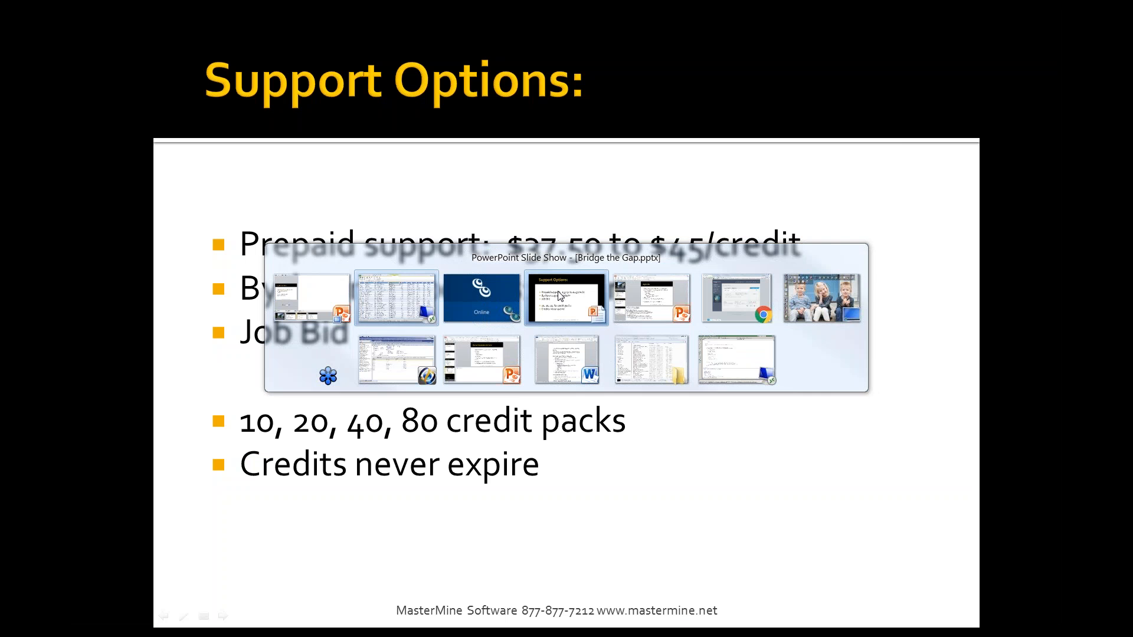
{"action": "left_click", "coordinate": [587, 294]}
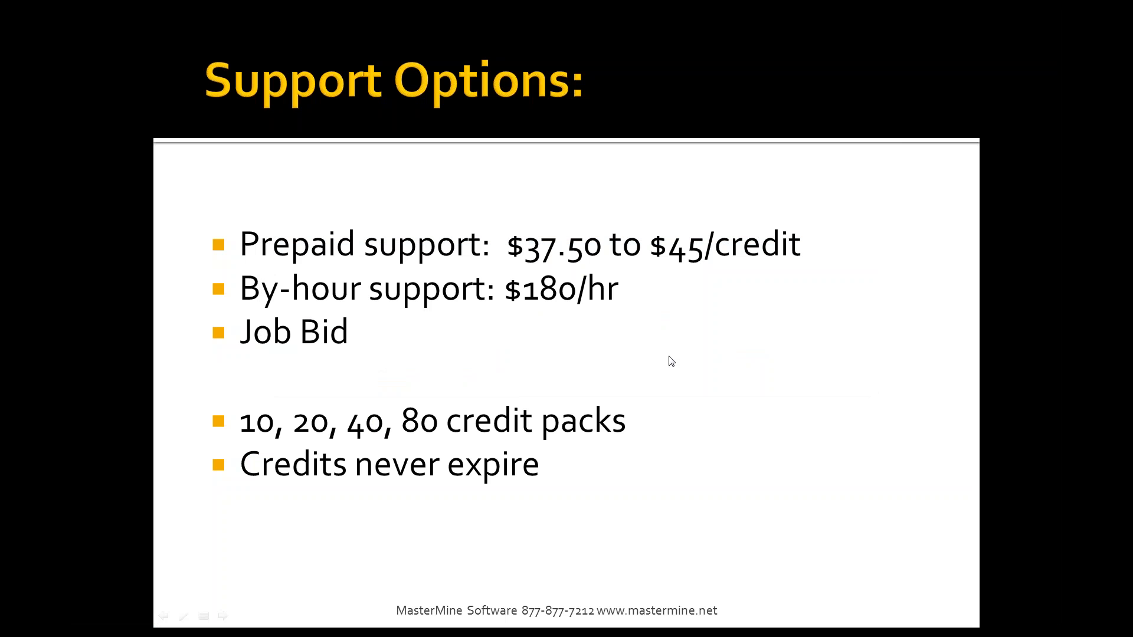